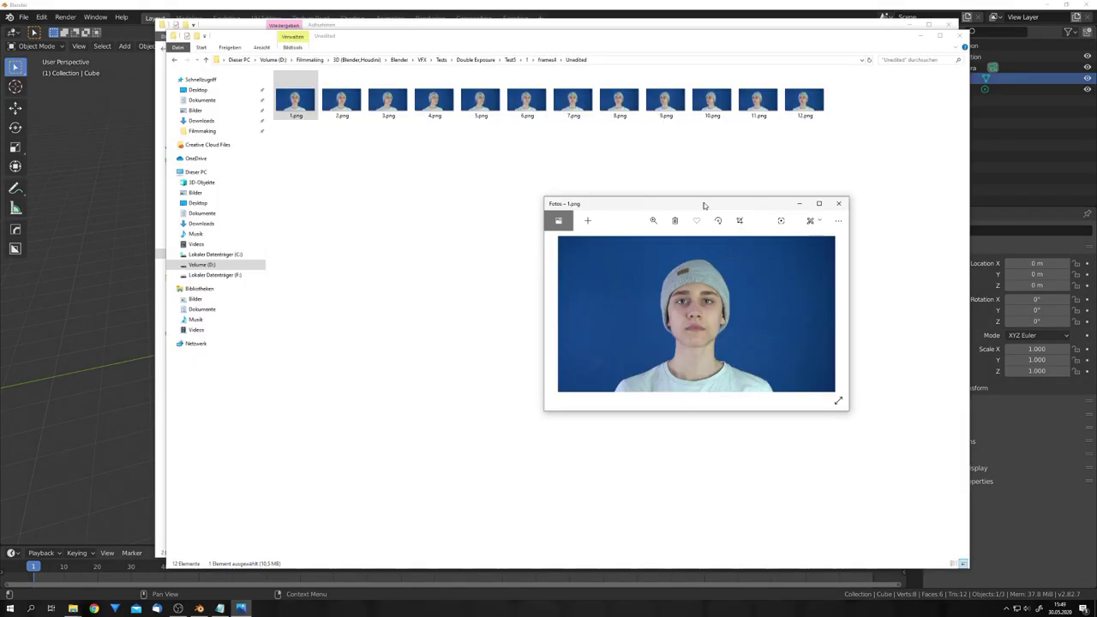
Look through the portrait photo sequence in the viewer from 1.png to 12.png.
key(Right)
key(Right)
key(Right)
key(Right)
key(Right)
key(Right)
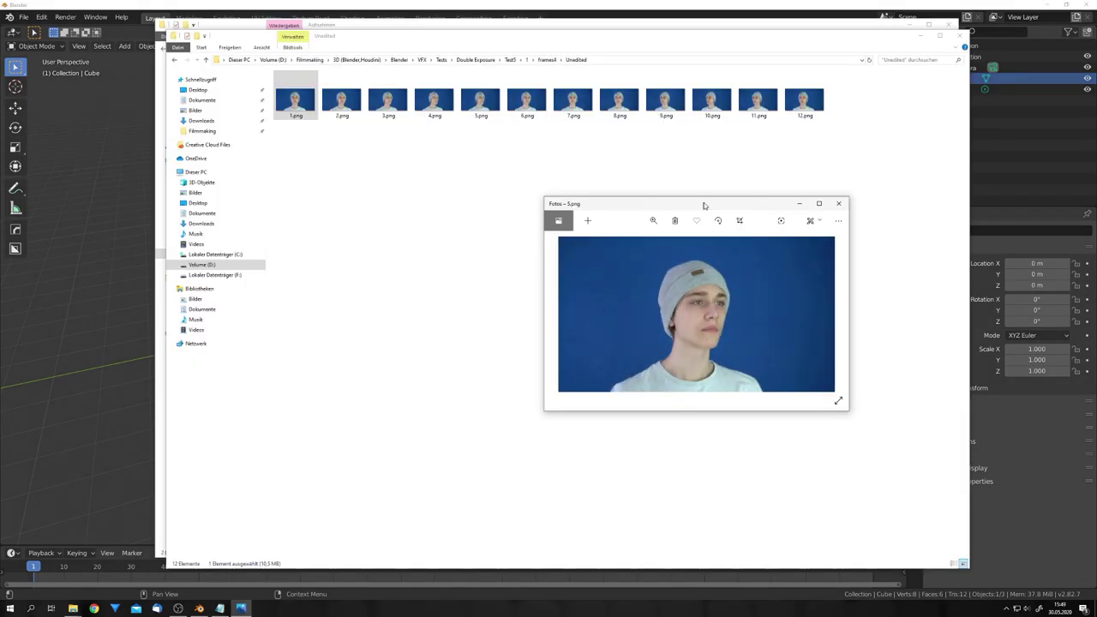
key(Right)
key(Right)
key(Right)
key(Right)
key(Right)
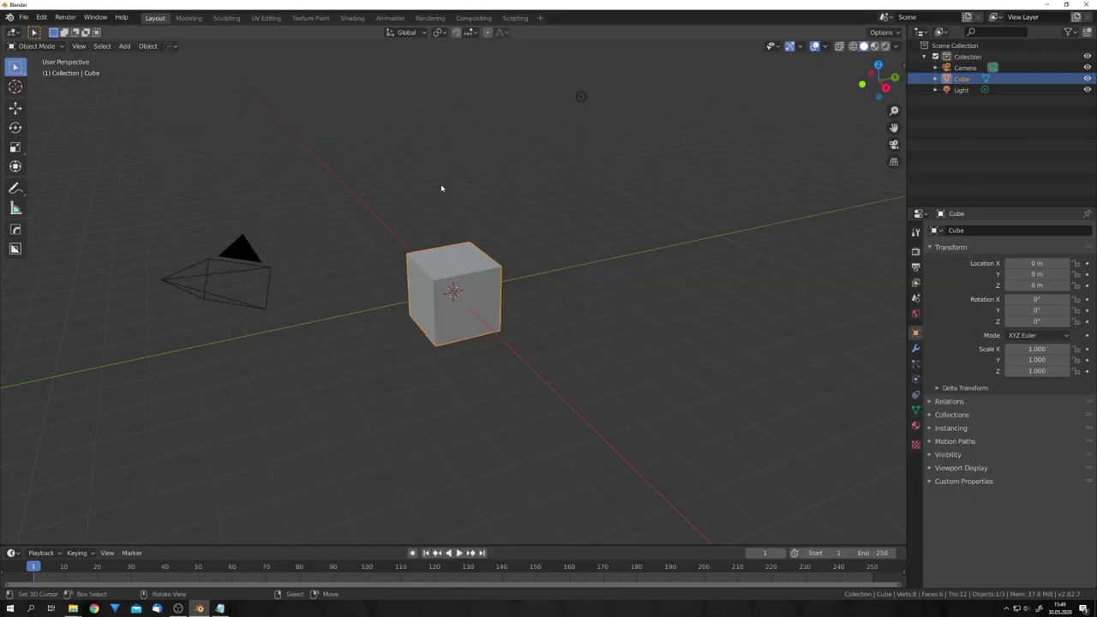
middle_drag(440, 188, 226, 138)
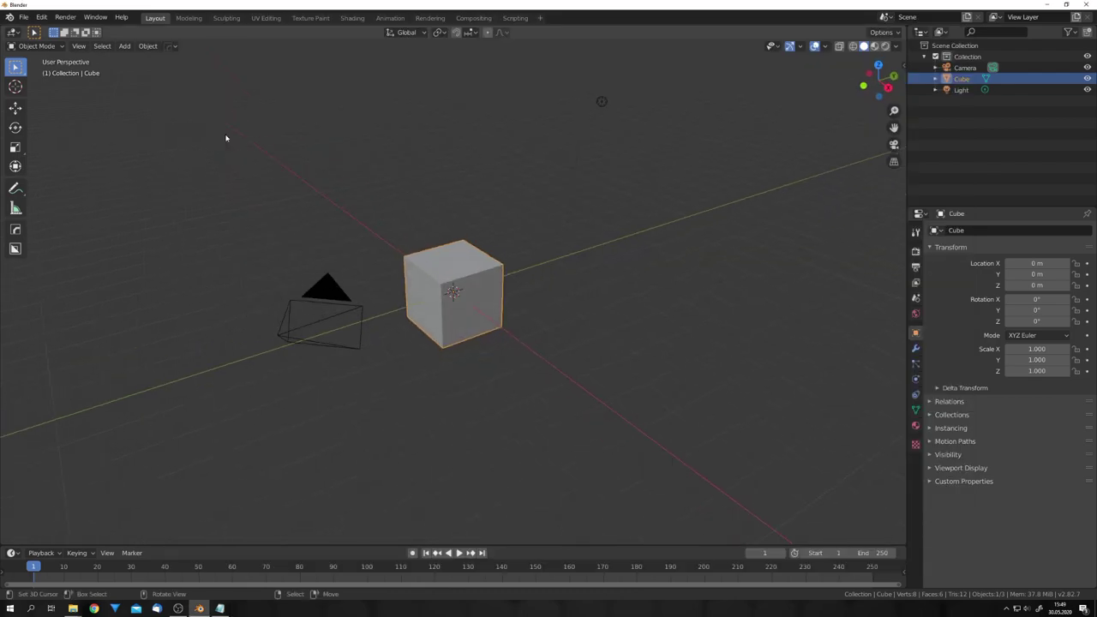
click(540, 17)
Delete all the default objects from the scene: the cube, the camera and the light.
mouse_move(523, 72)
middle_drag(529, 217, 569, 219)
key(a)
key(x)
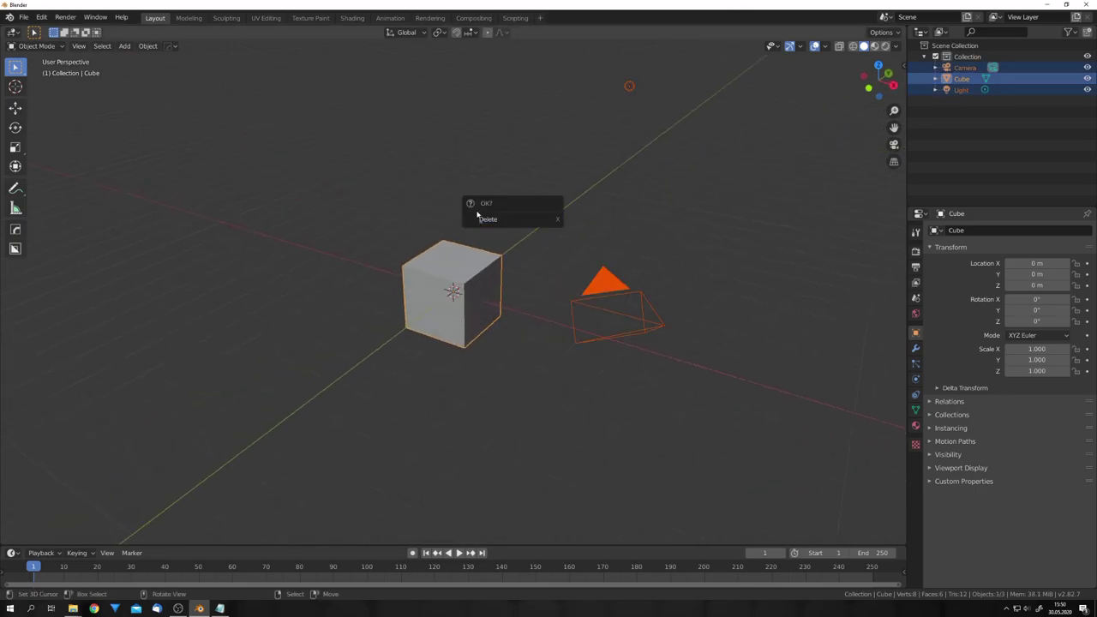
click(514, 219)
Add a new camera at the scene origin and clear its rotation.
middle_drag(460, 226, 480, 249)
key(shift+a)
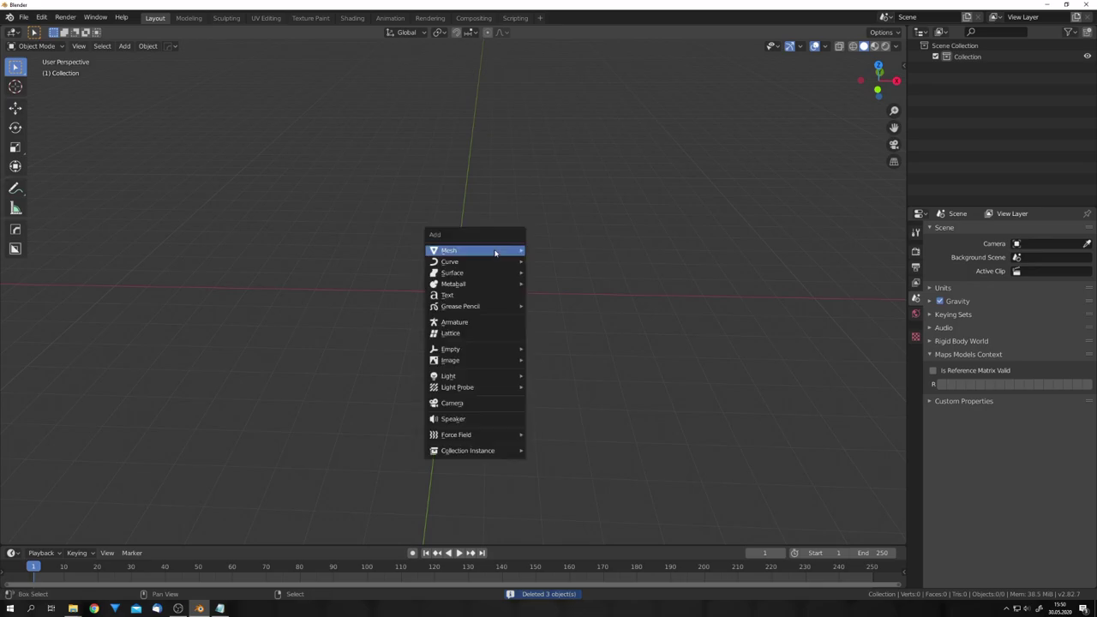
click(463, 402)
middle_drag(457, 343, 455, 340)
key(alt+r)
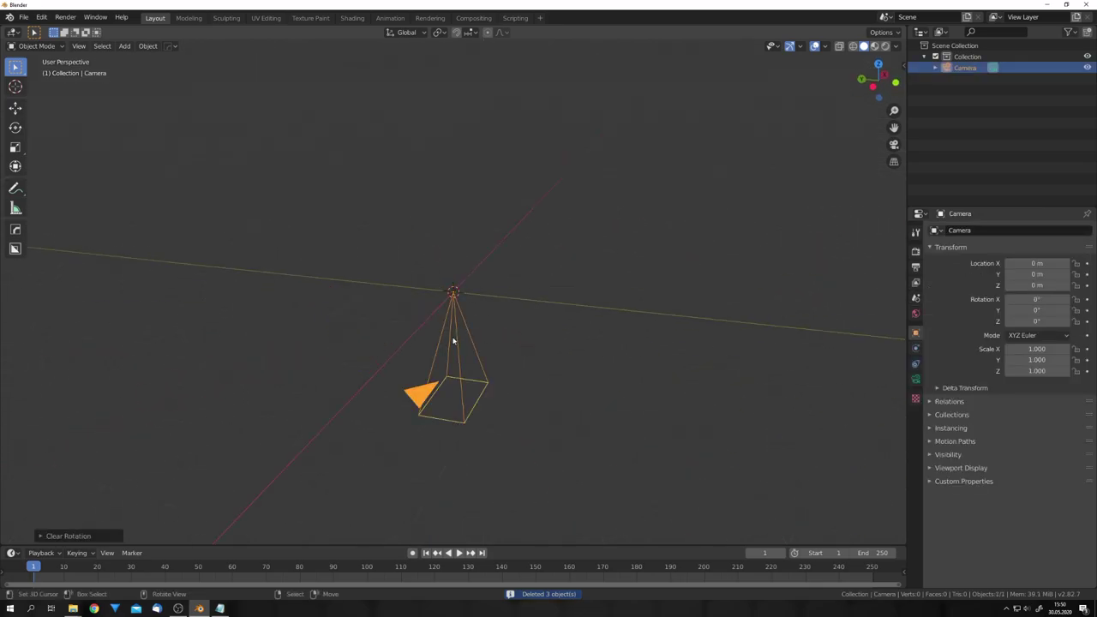
Set the camera's X rotation to 90°.
key(n)
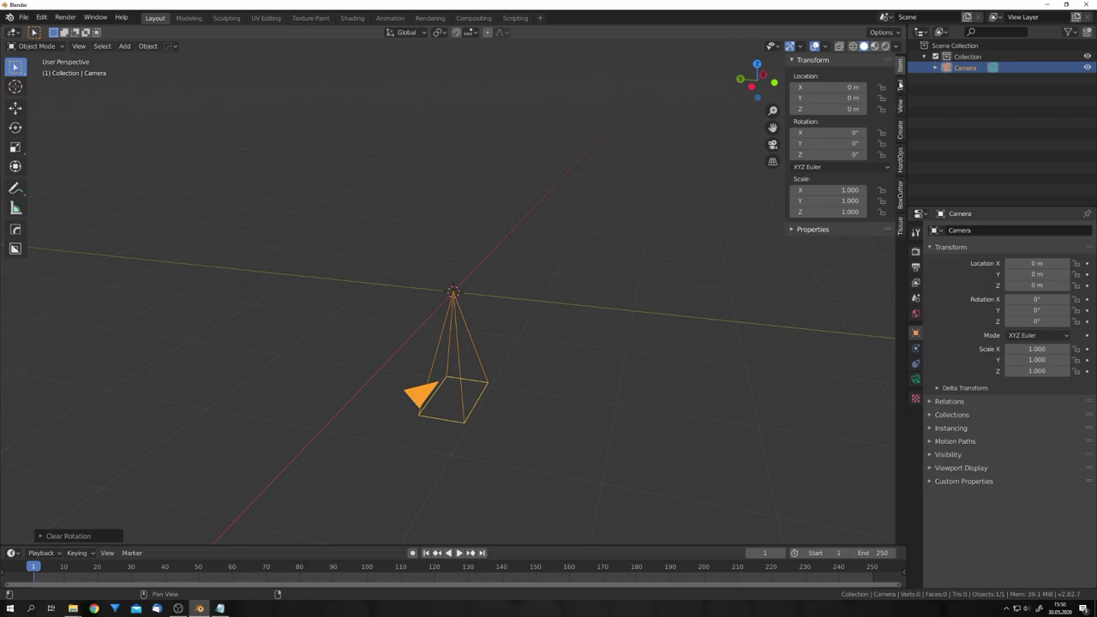
click(824, 132)
key(Return)
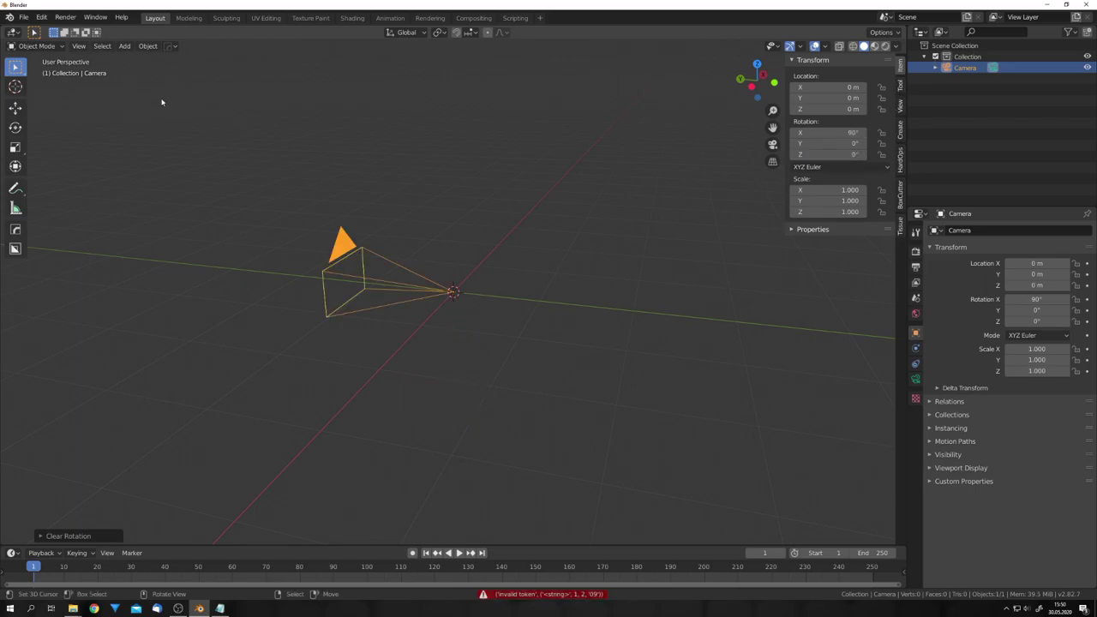
Move the camera back along the Y axis to -3 m.
click(10, 108)
middle_drag(416, 292, 423, 333)
key(g)
key(y)
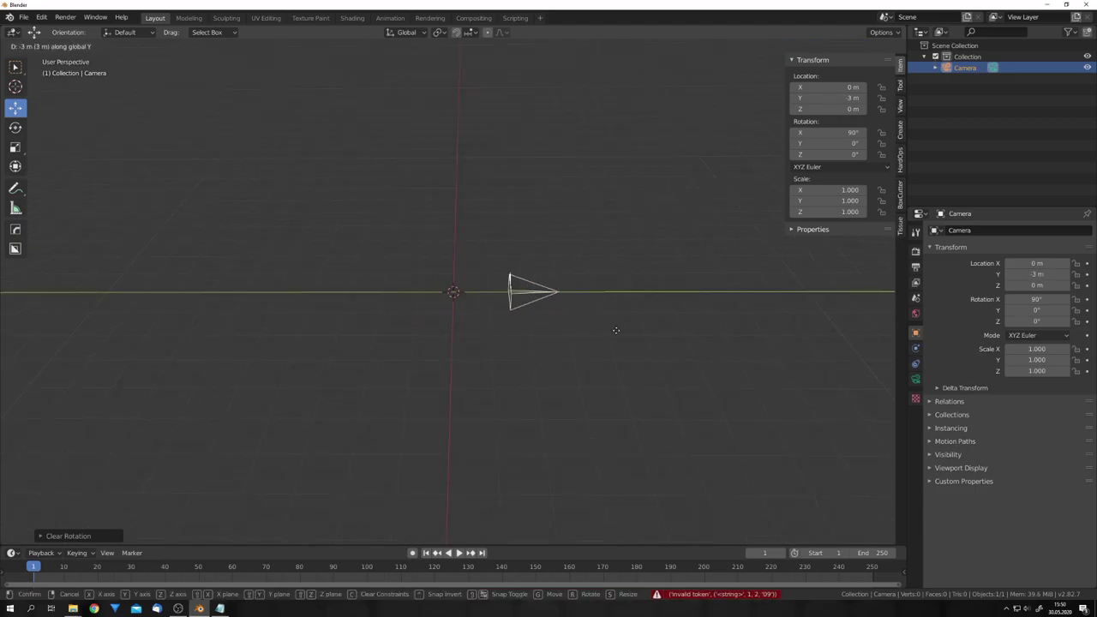
ctrl+click(615, 329)
Enable background images for the camera and add one with Movie Clip as its source.
click(913, 379)
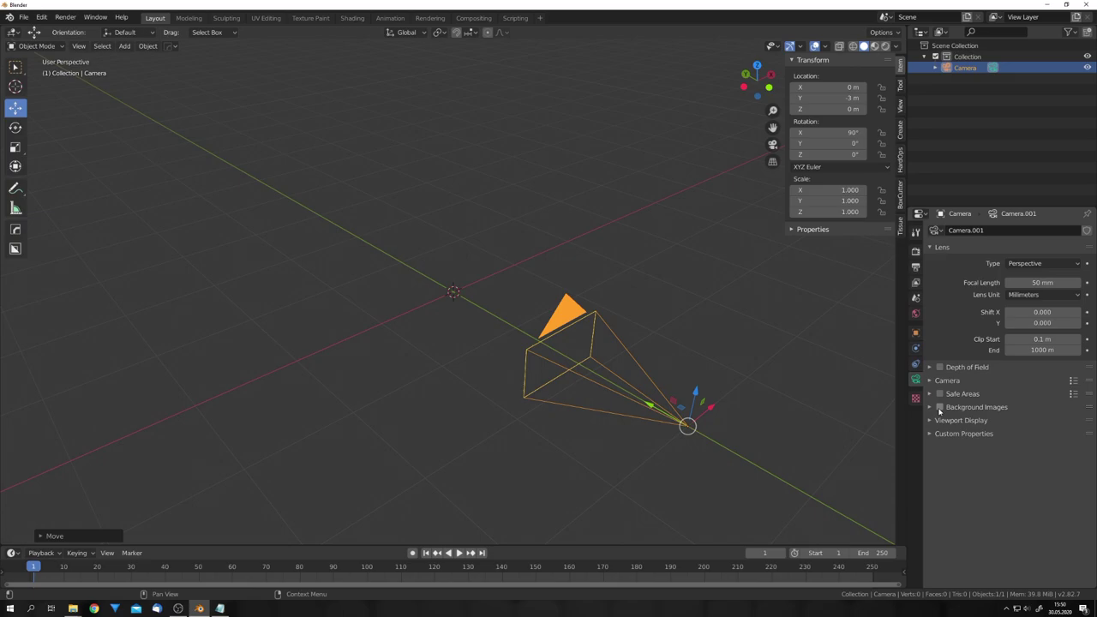
click(968, 407)
click(1009, 422)
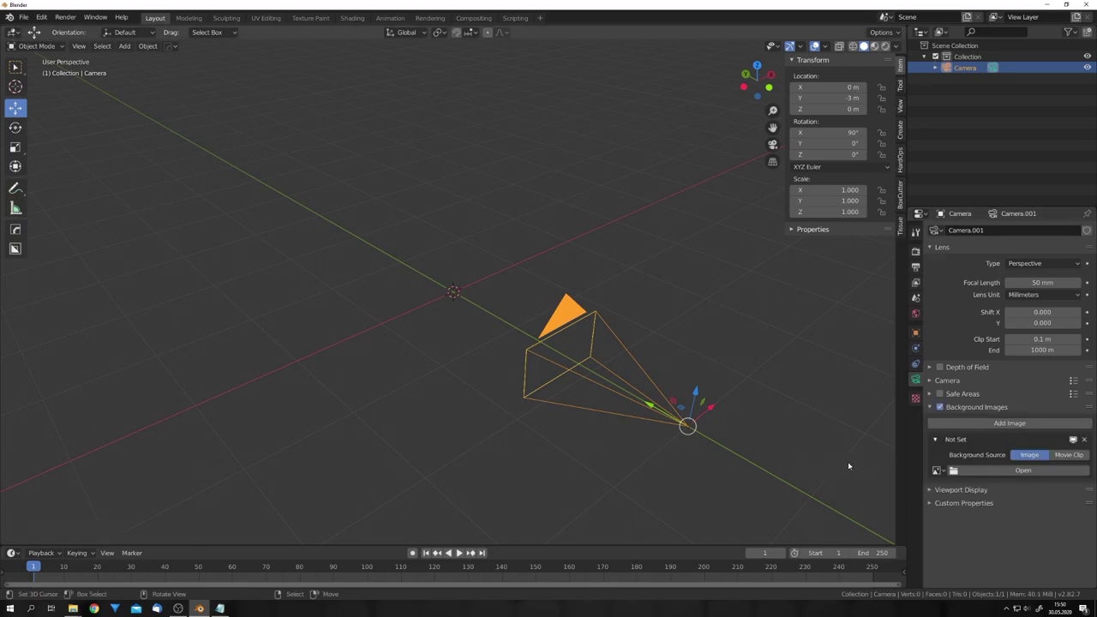
click(1069, 455)
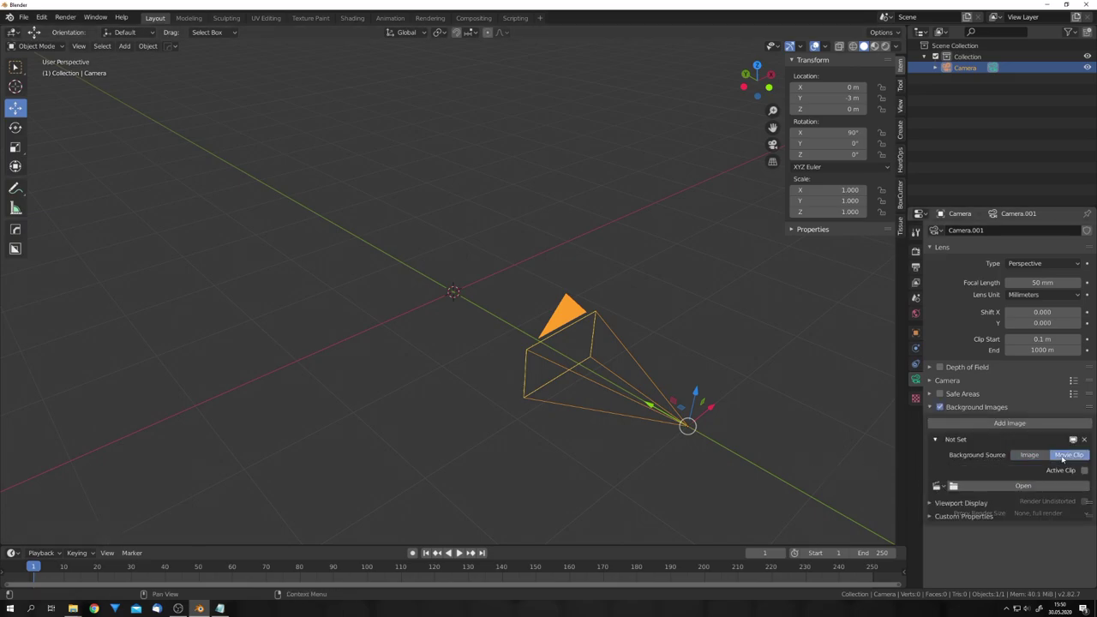
Load frames 1.png to 12.png from the Unedited folder as the background clip and look through the camera.
click(1011, 486)
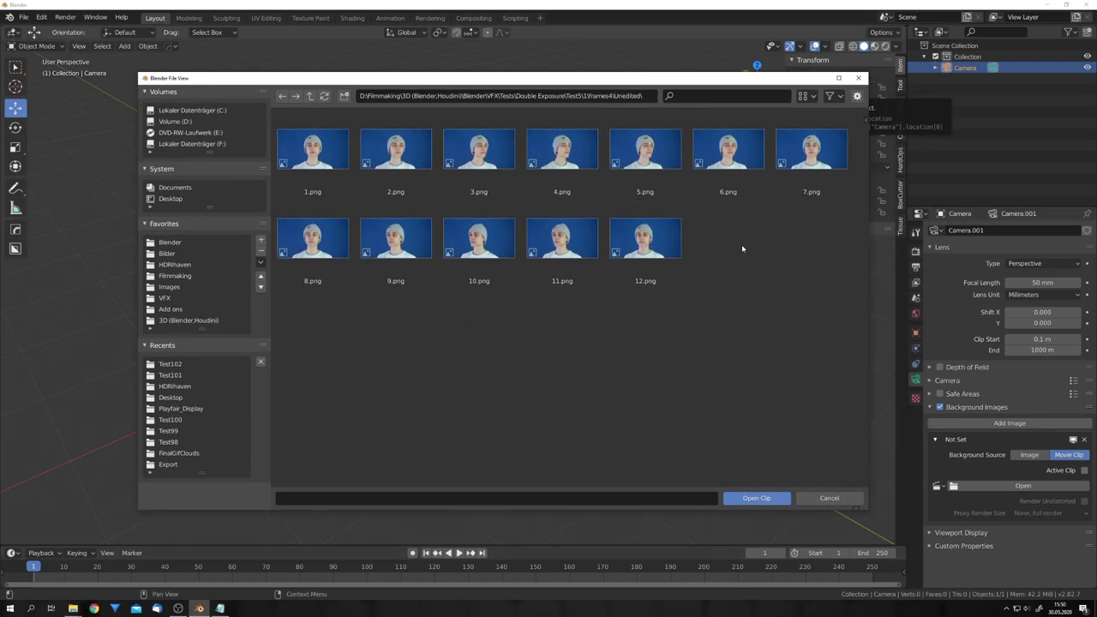
key(a)
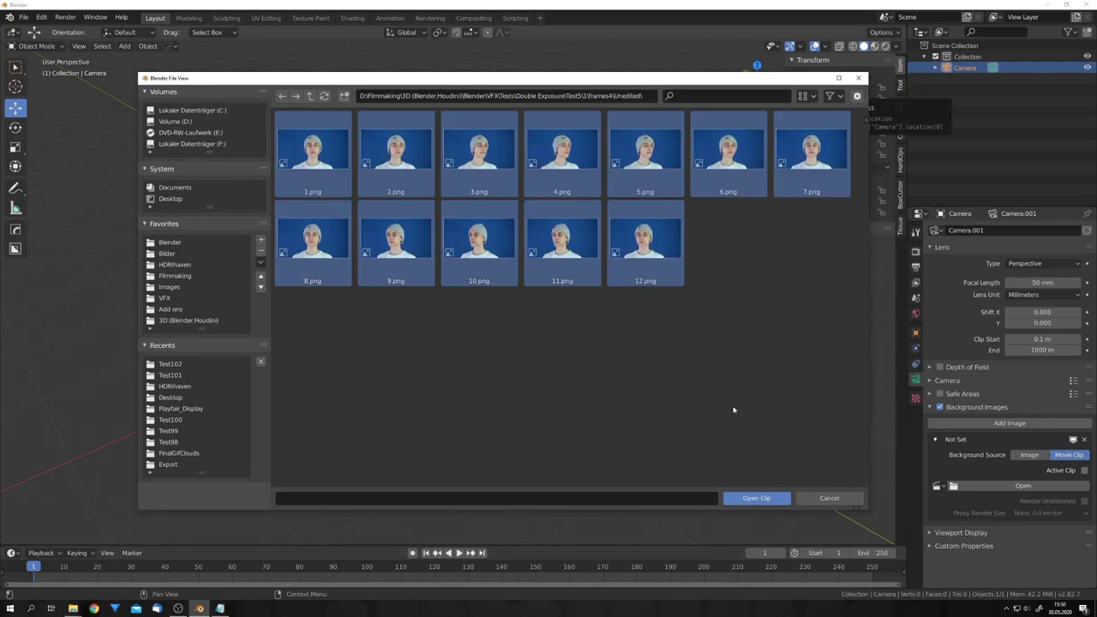
click(775, 499)
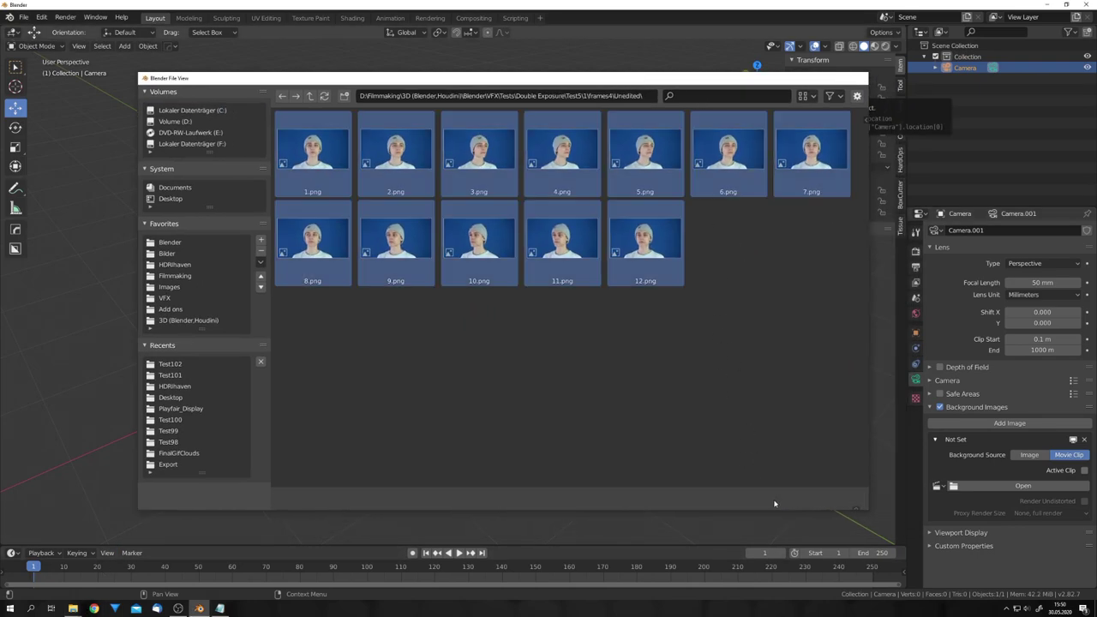
key(KP_0)
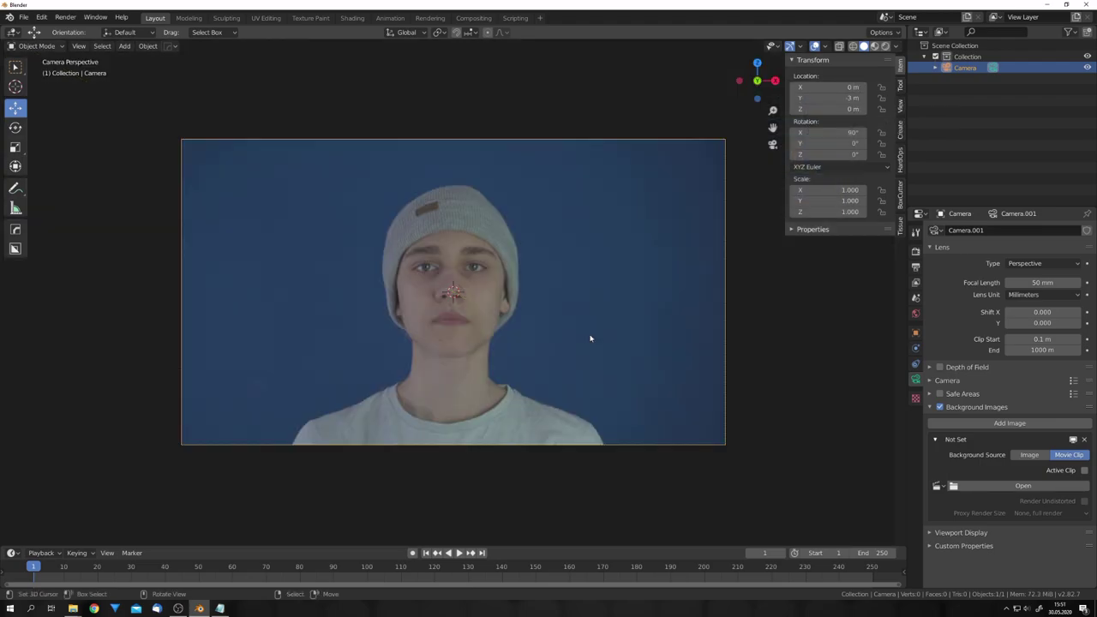
Play the background clip in the camera view and return to the first frame.
scroll(590, 338, down, 1)
scroll(590, 338, up, 2)
scroll(591, 342, down, 4)
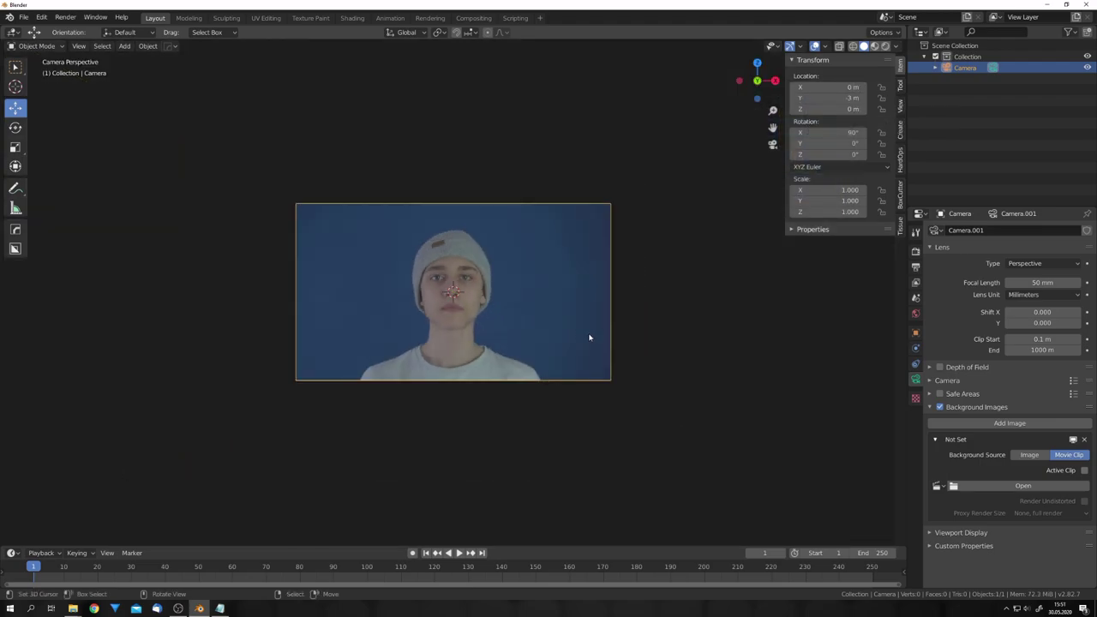
key(space)
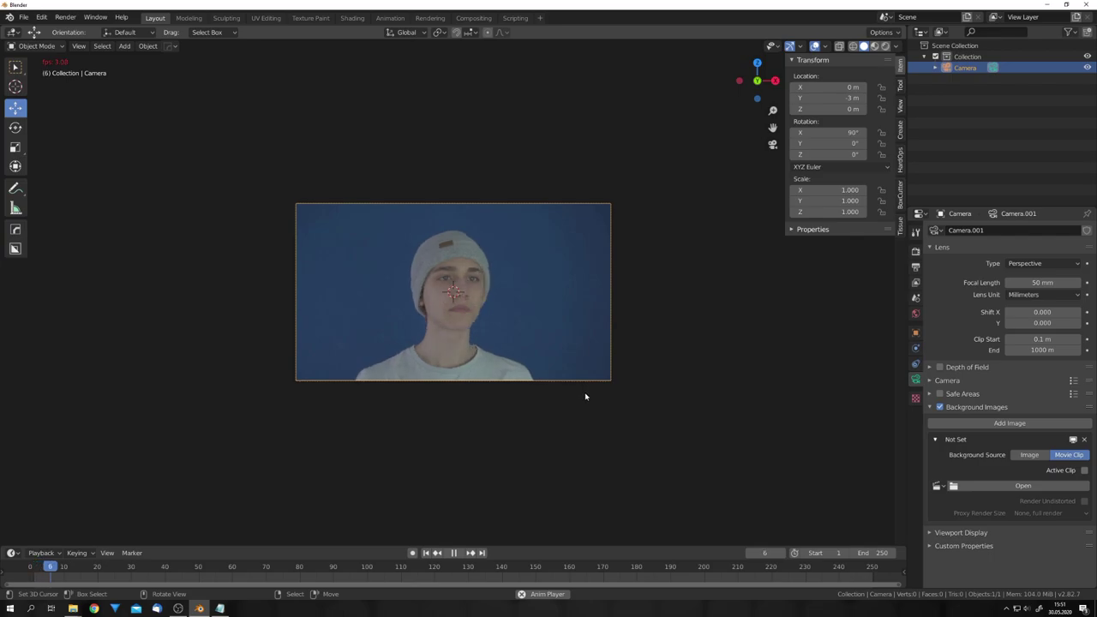
key(space)
key(shift+Left)
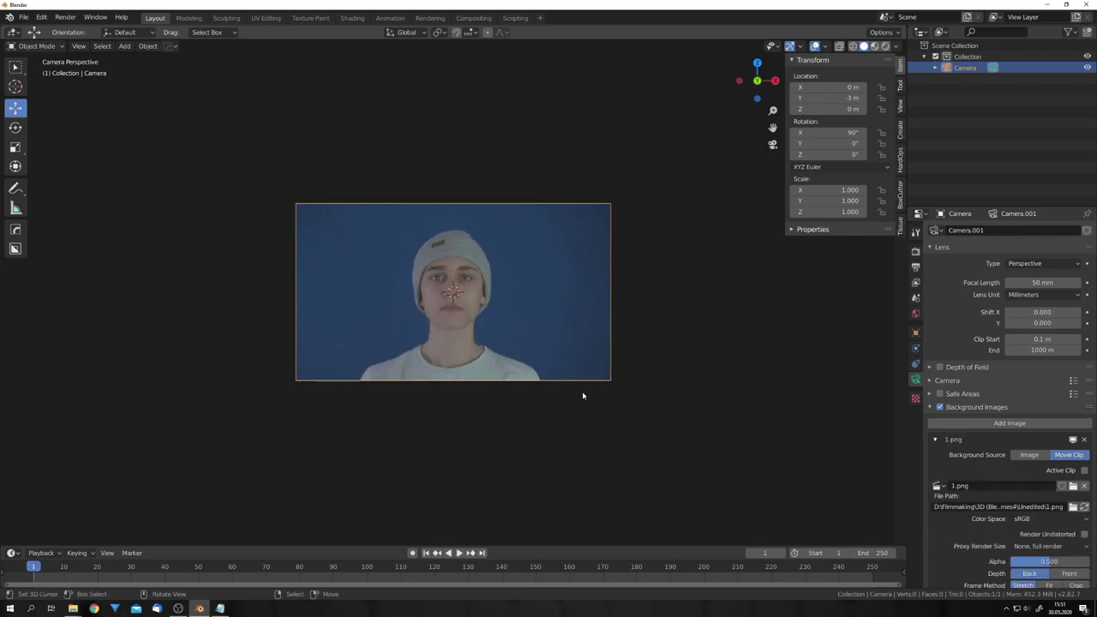
Set the scene's end frame to 12 in the output settings.
click(915, 250)
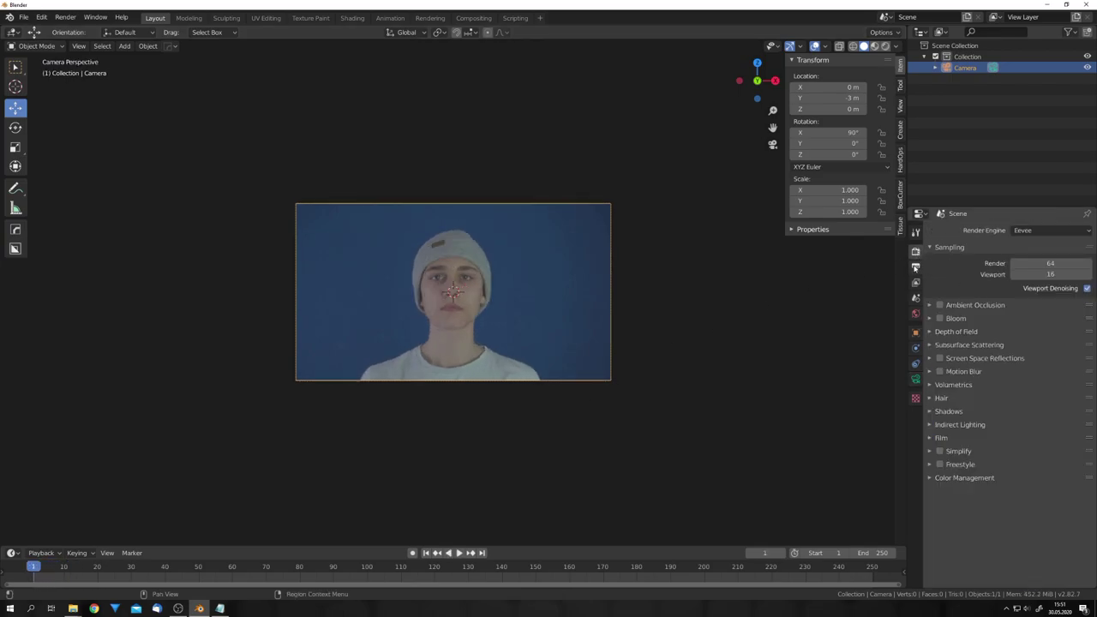
click(915, 267)
click(1051, 365)
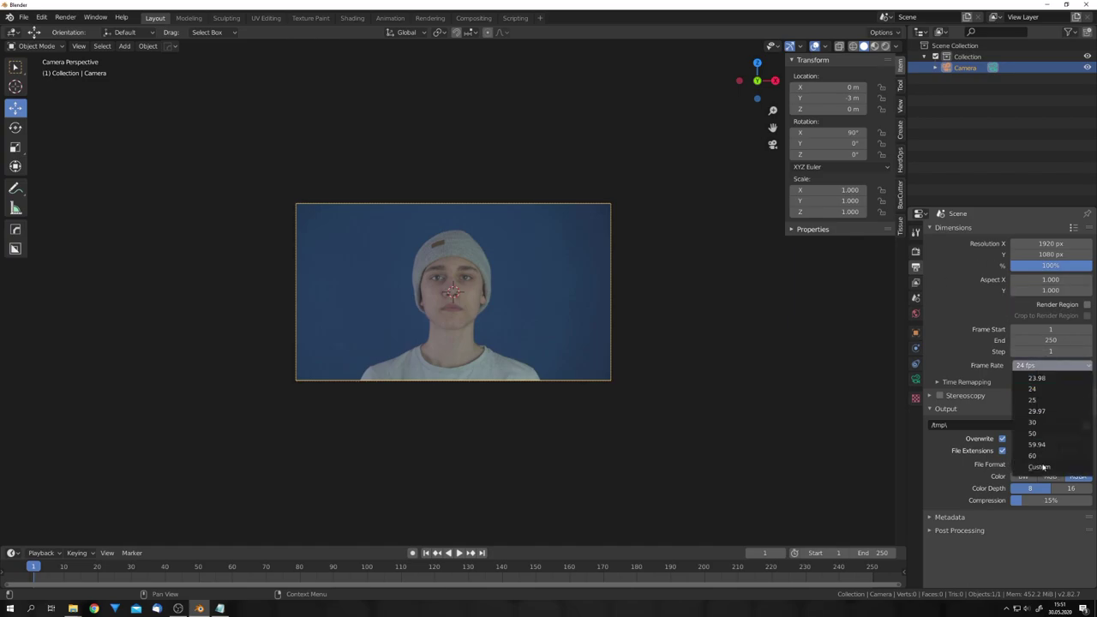
drag(1051, 340, 828, 384)
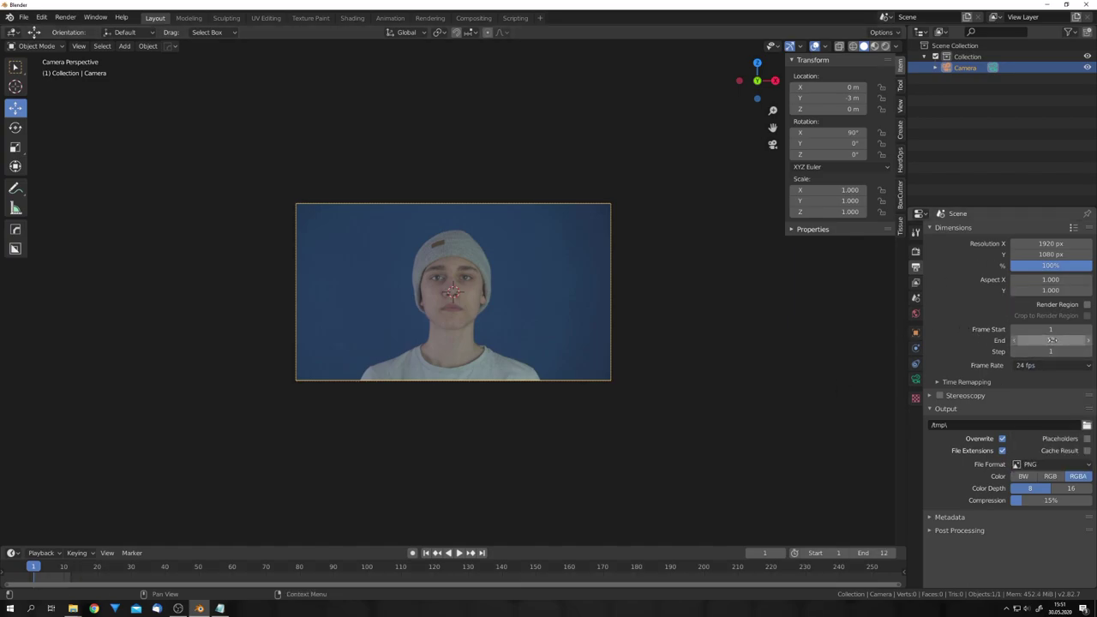
Set a custom frame rate of 12 fps for the scene.
scroll(793, 352, up, 2)
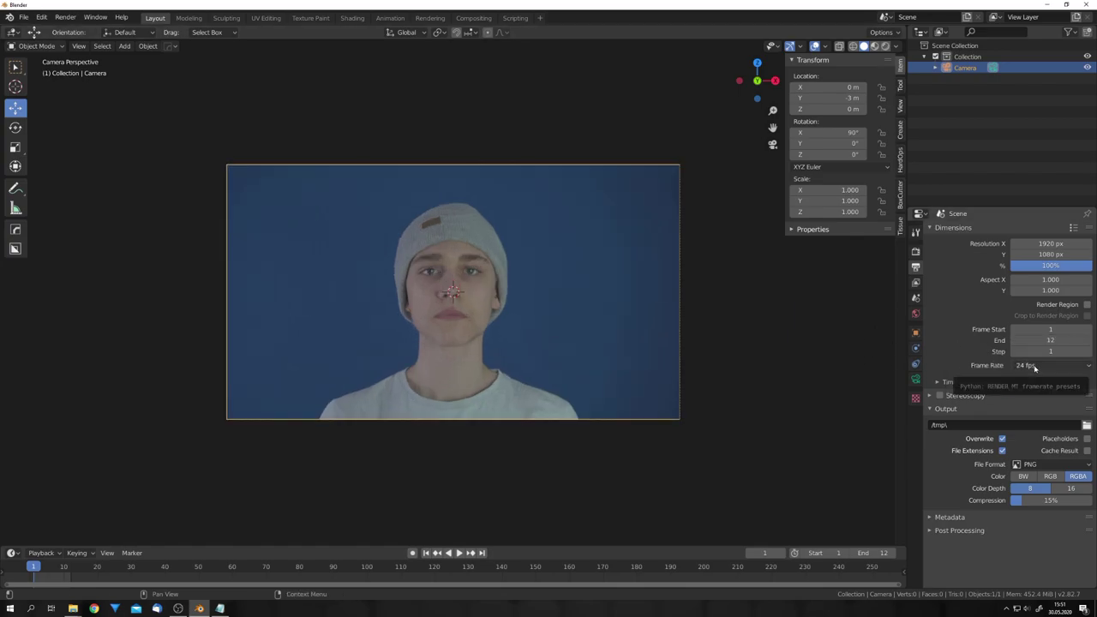
click(1034, 366)
click(1020, 472)
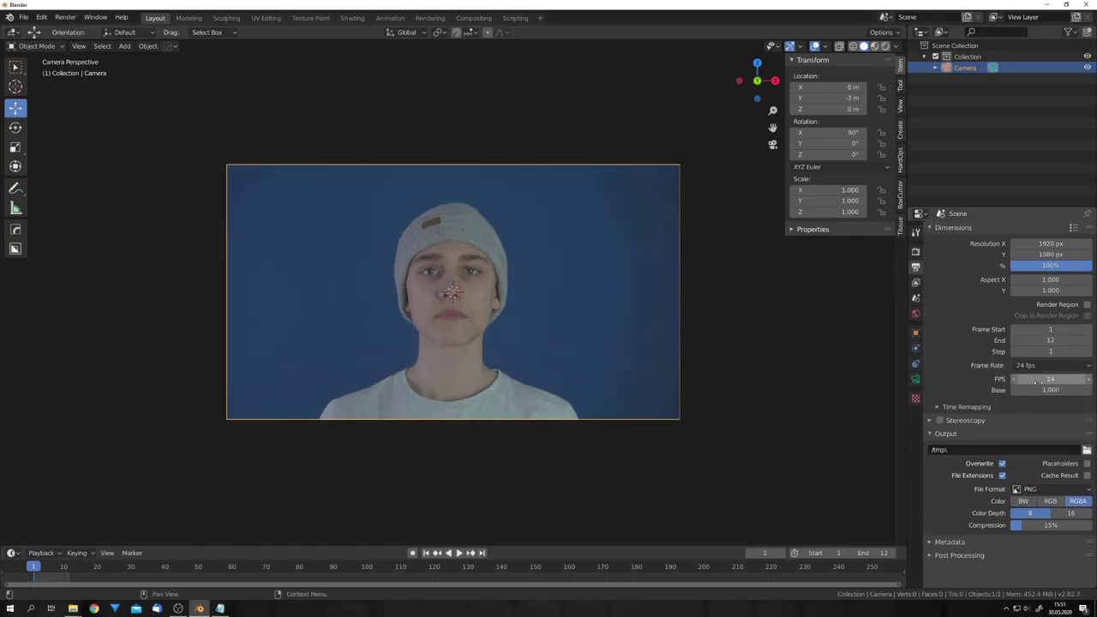
click(1050, 379)
text(12)
key(Return)
Play the sequence at the 12 fps rate to check its looping and go back to frame 1.
key(space)
scroll(742, 384, down, 2)
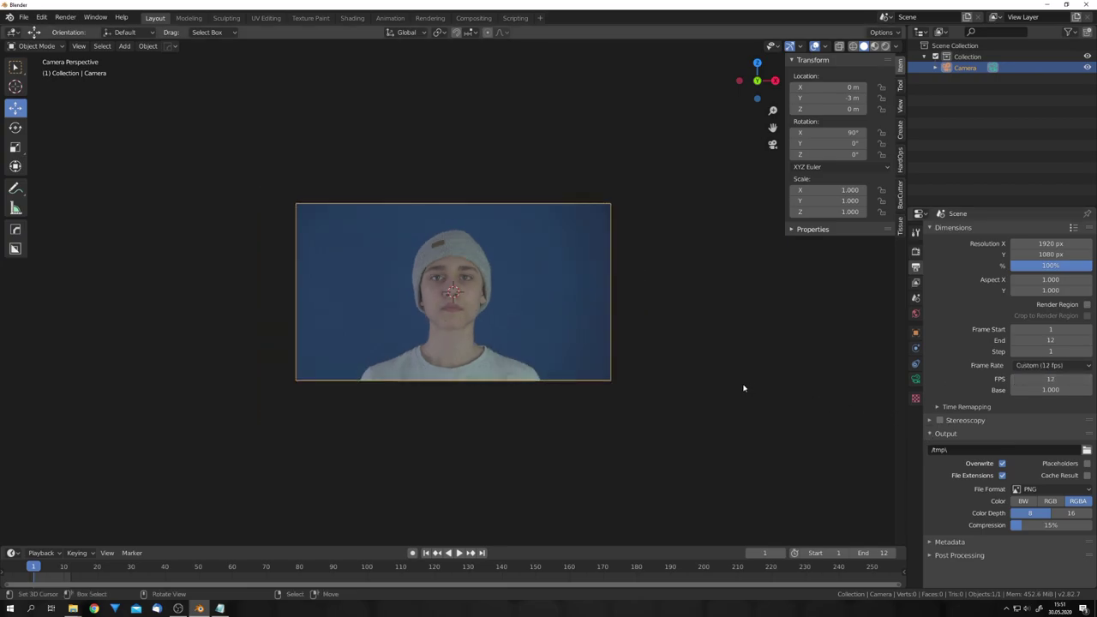
scroll(534, 343, up, 2)
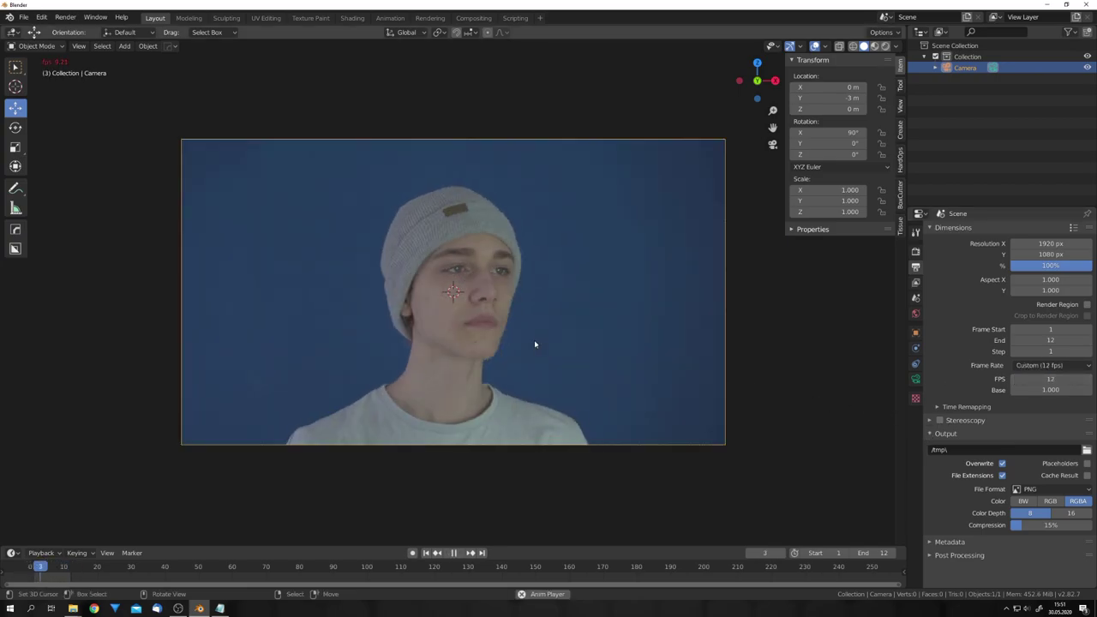
scroll(538, 351, down, 2)
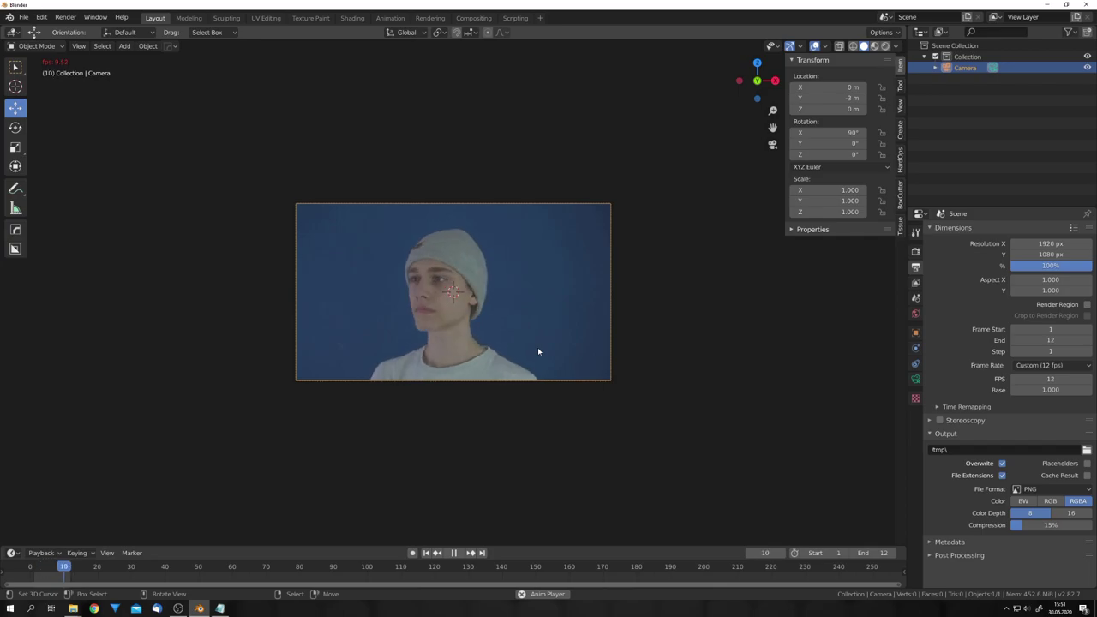
key(space)
key(shift+Left)
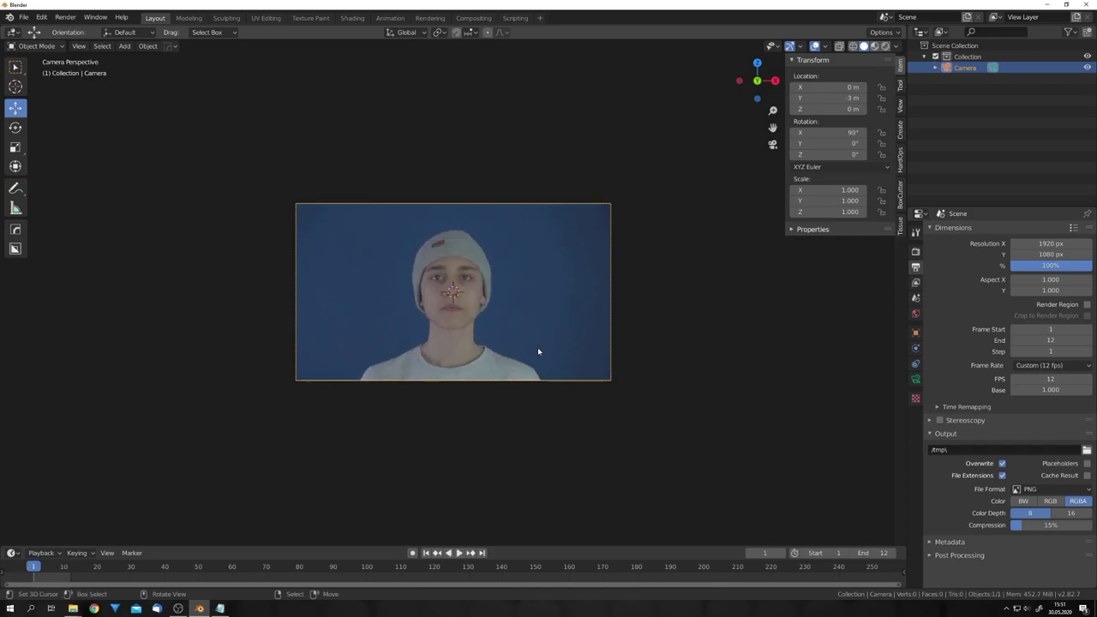
Add a cube mesh at the scene origin in front of the camera.
scroll(509, 326, up, 1)
key(shift+a)
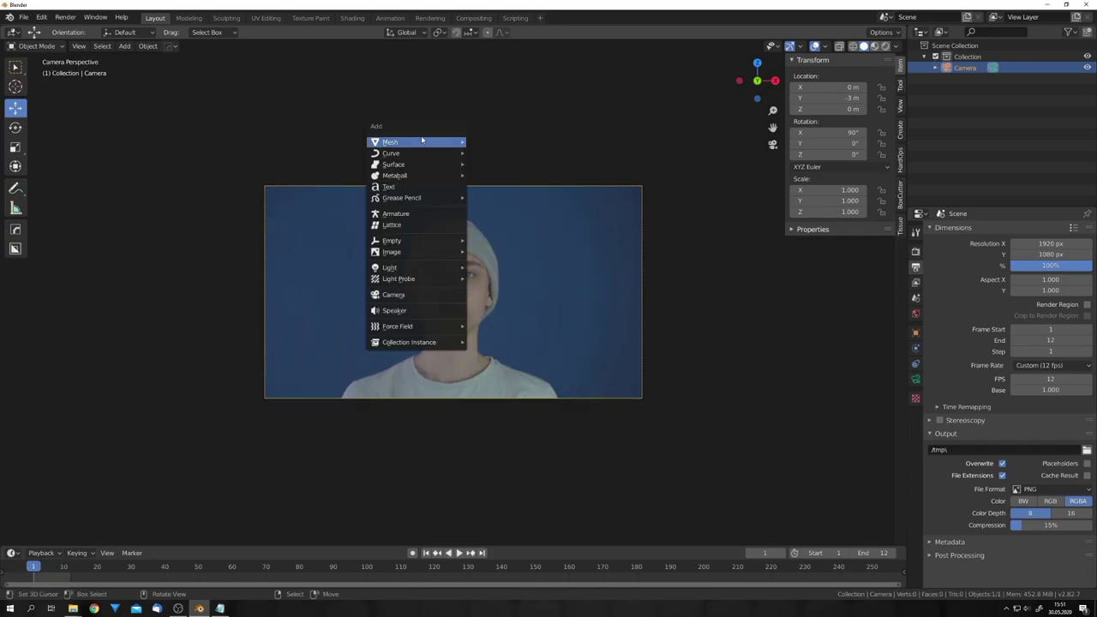
mouse_move(431, 143)
click(492, 153)
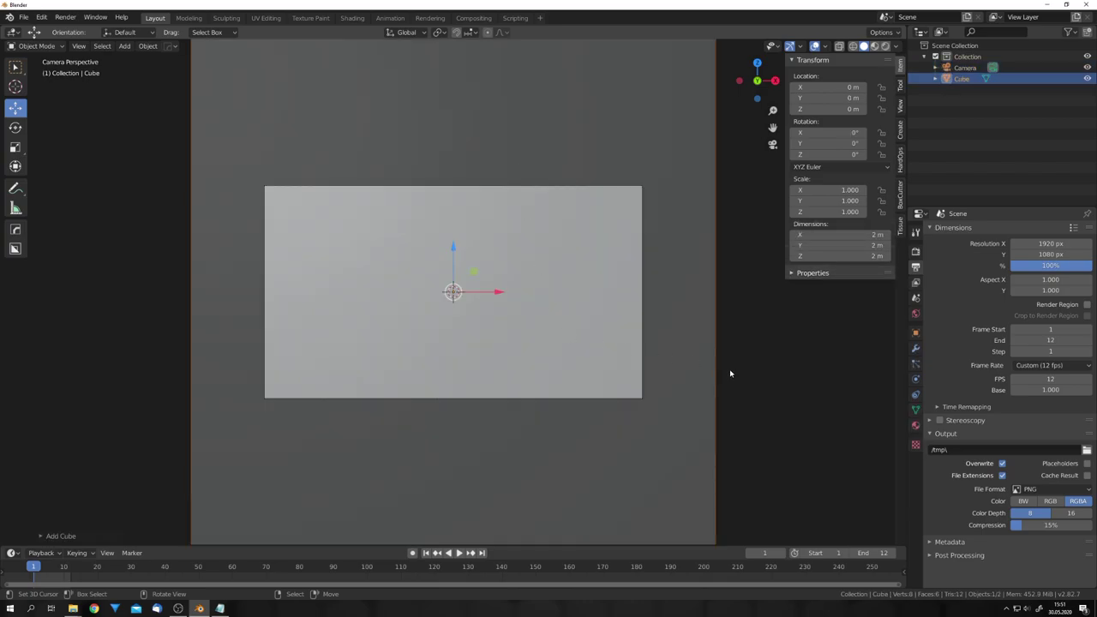
In wireframe shading, shrink the cube to about 0.38 m and raise it about 0.03 m over the person's face.
key(s)
click(514, 300)
key(z)
click(446, 306)
key(s)
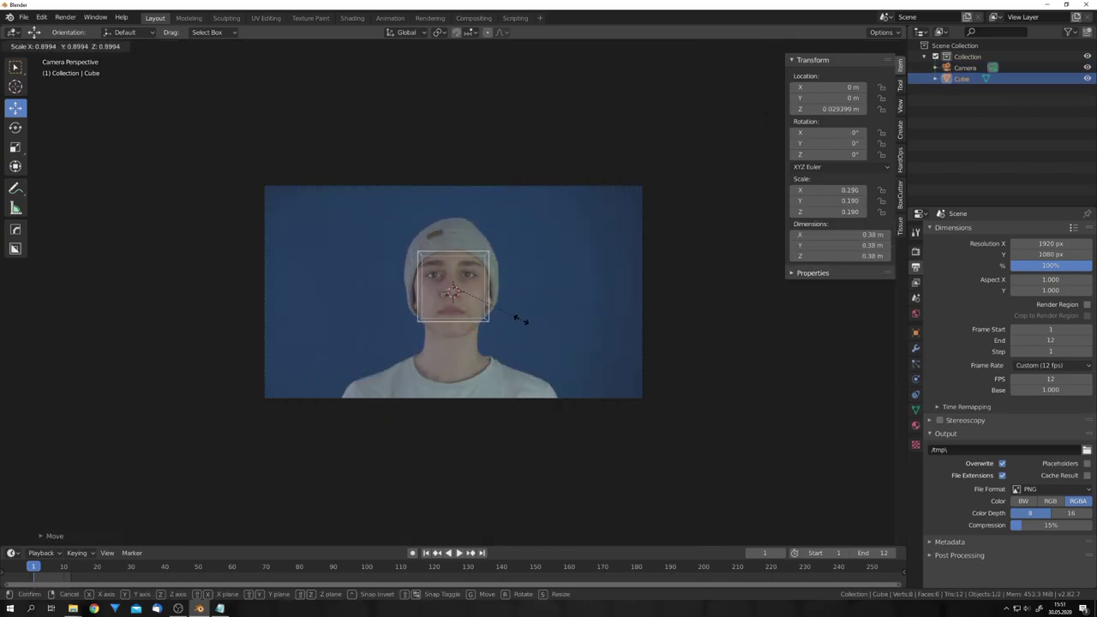
click(520, 330)
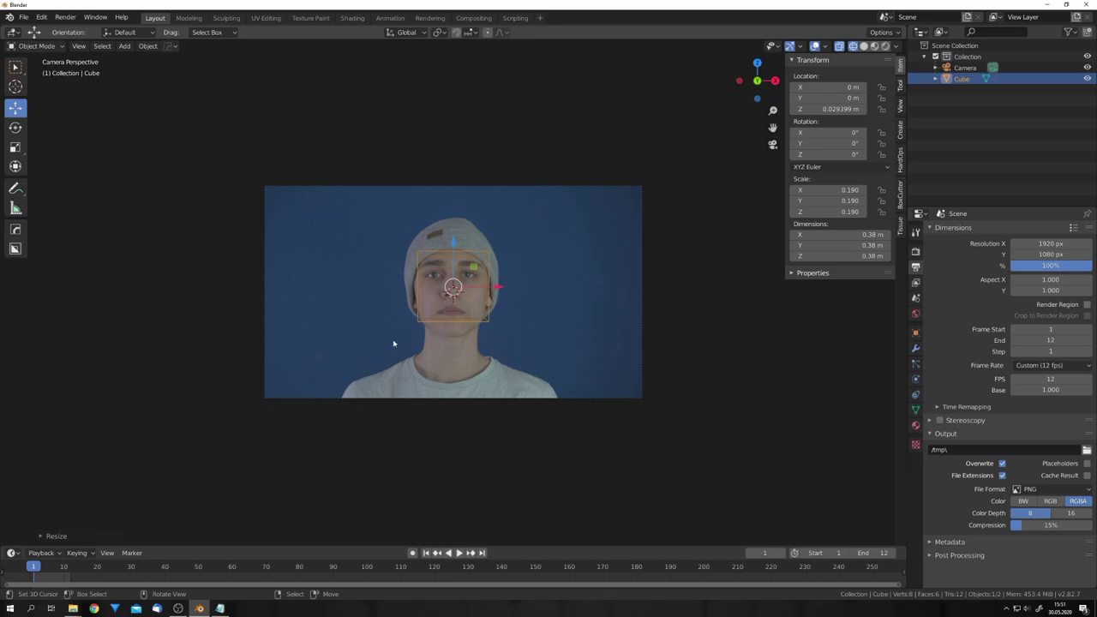
Add a Bezier circle around the cube at the scene origin and set its preview resolution to 64.
click(466, 399)
scroll(468, 387, down, 2)
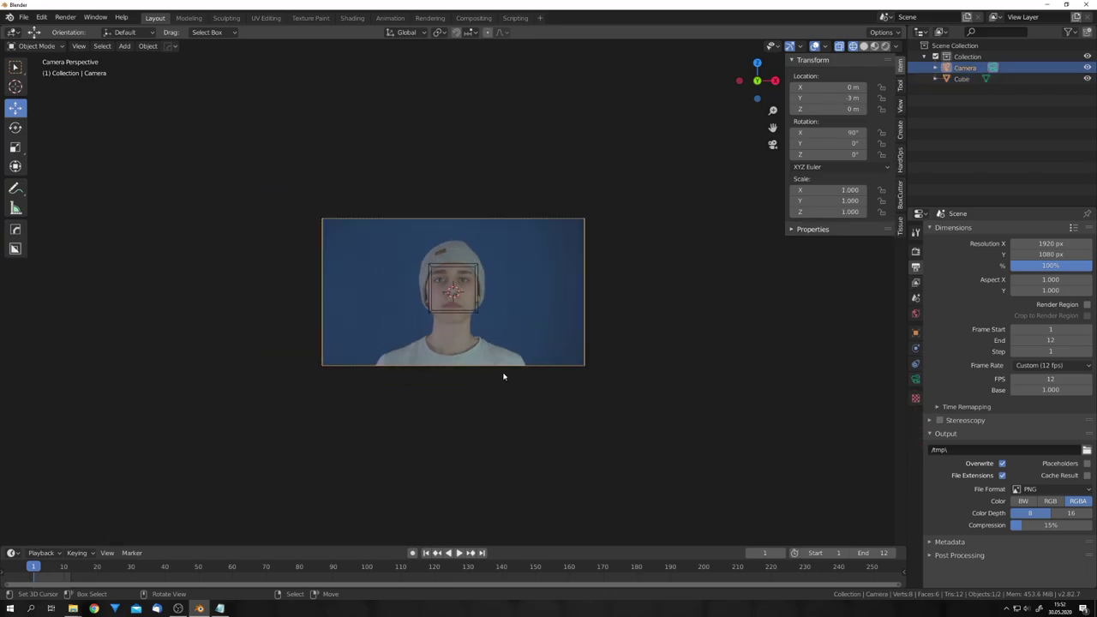
middle_drag(492, 346, 544, 384)
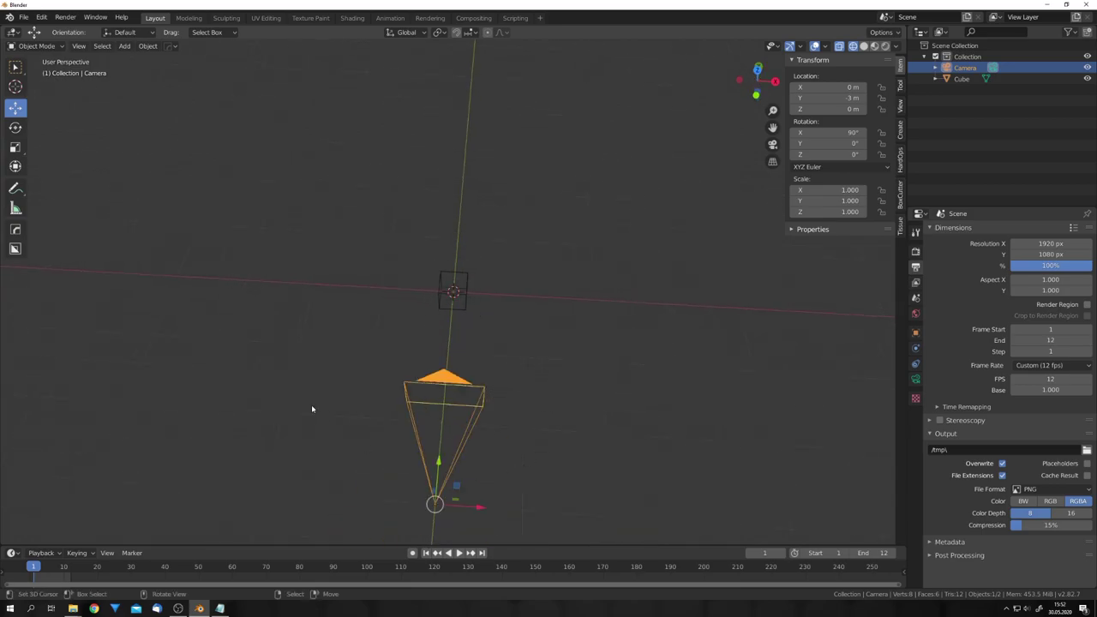
scroll(421, 393, down, 3)
key(shift+a)
mouse_move(430, 324)
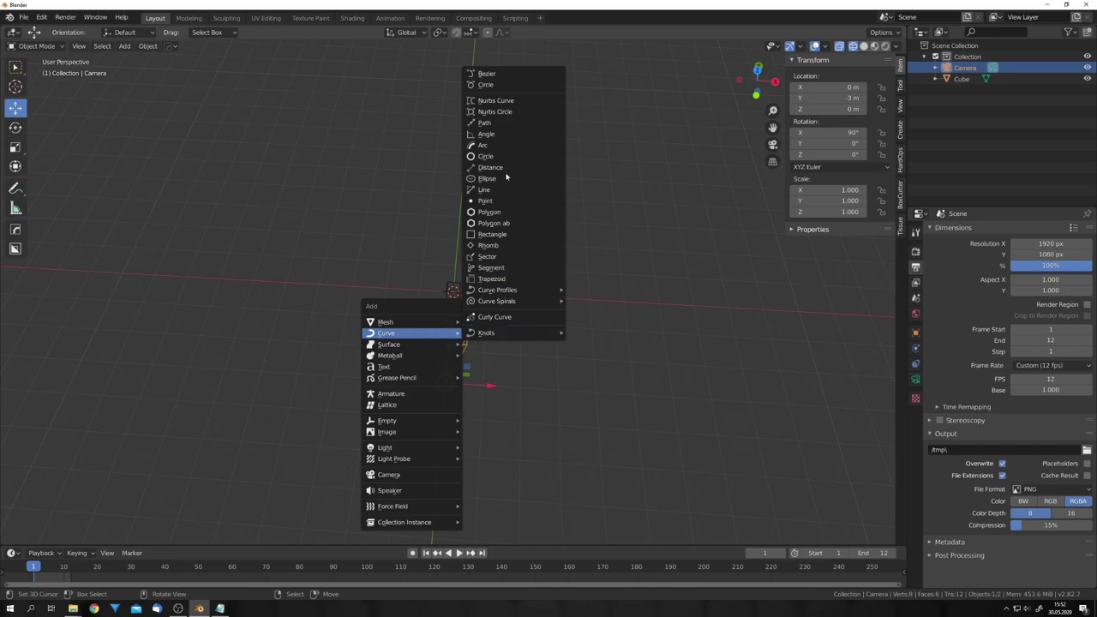
click(485, 84)
click(915, 395)
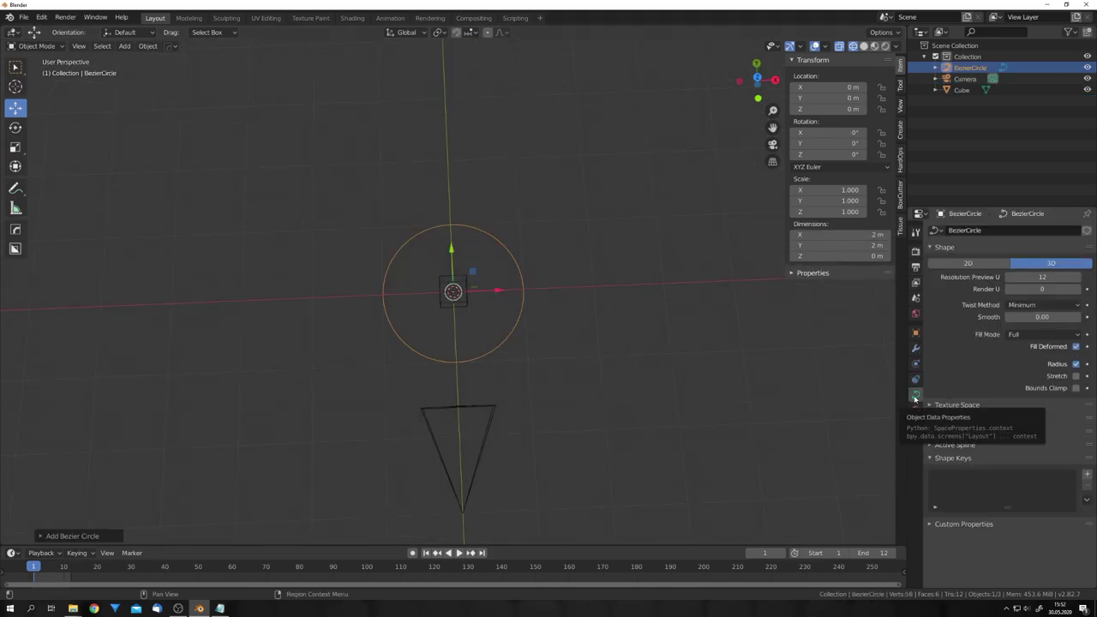
drag(1027, 277, 1082, 276)
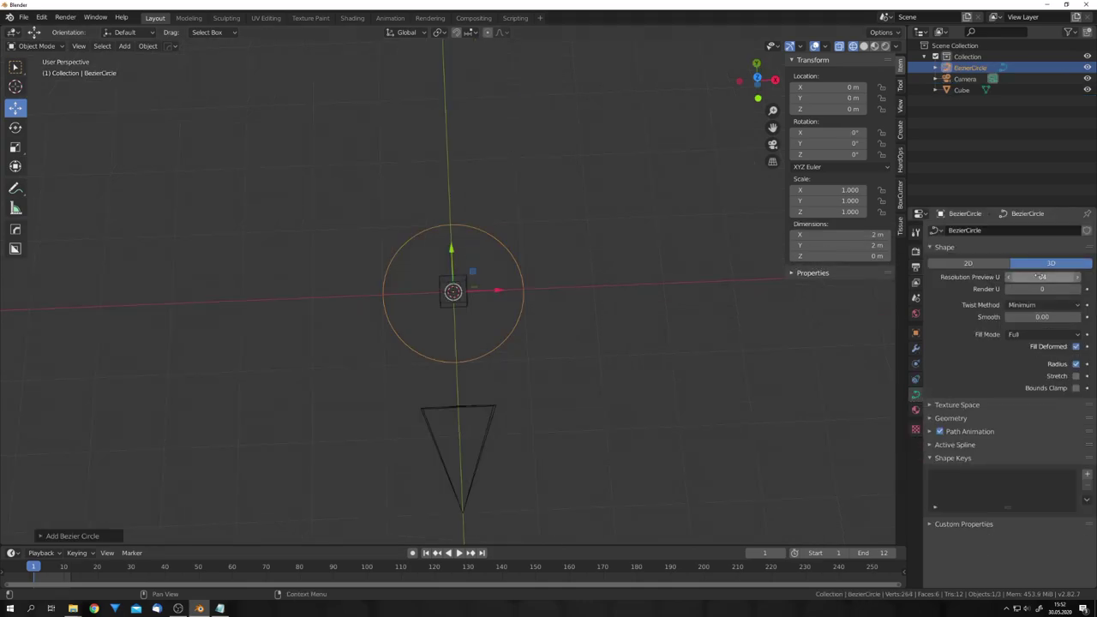
Give the camera a Follow Path constraint with the Bezier circle as its target.
middle_drag(656, 360, 623, 339)
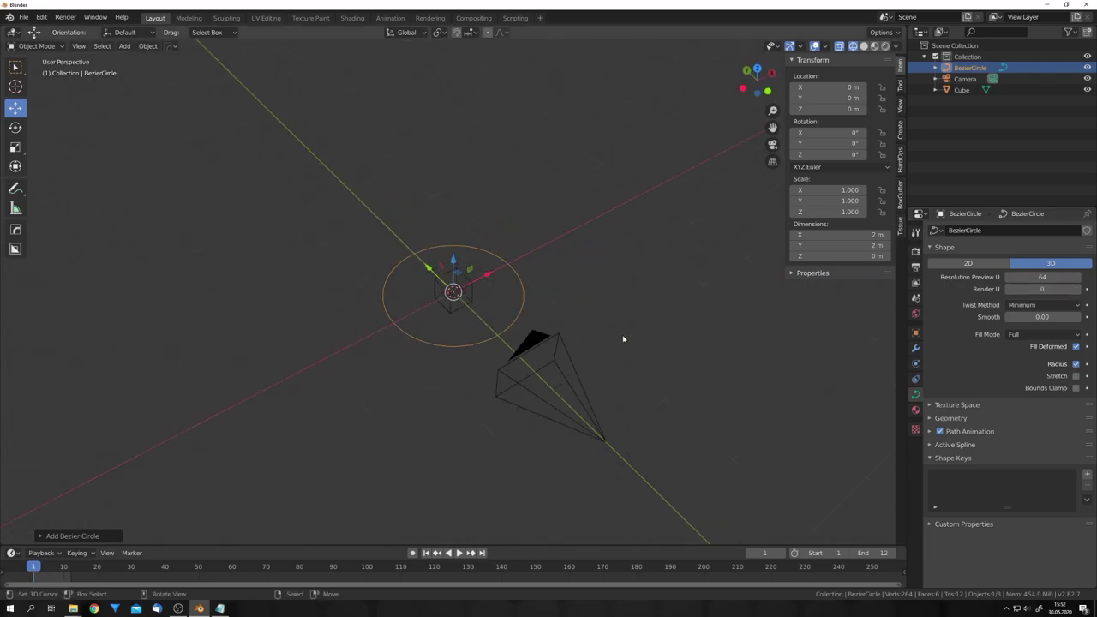
click(591, 409)
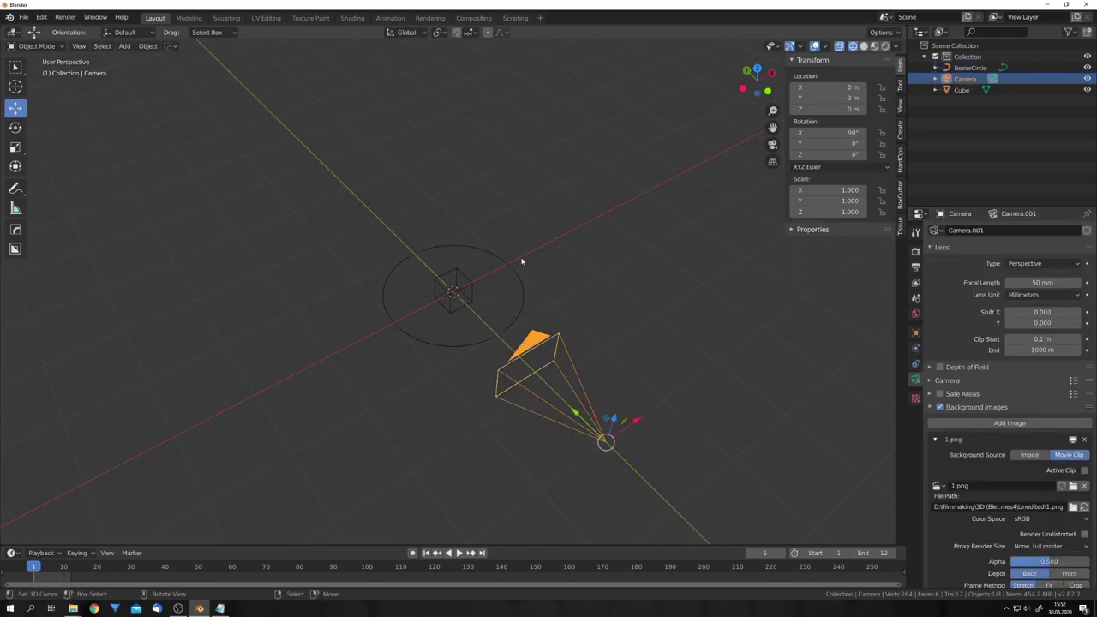
click(915, 364)
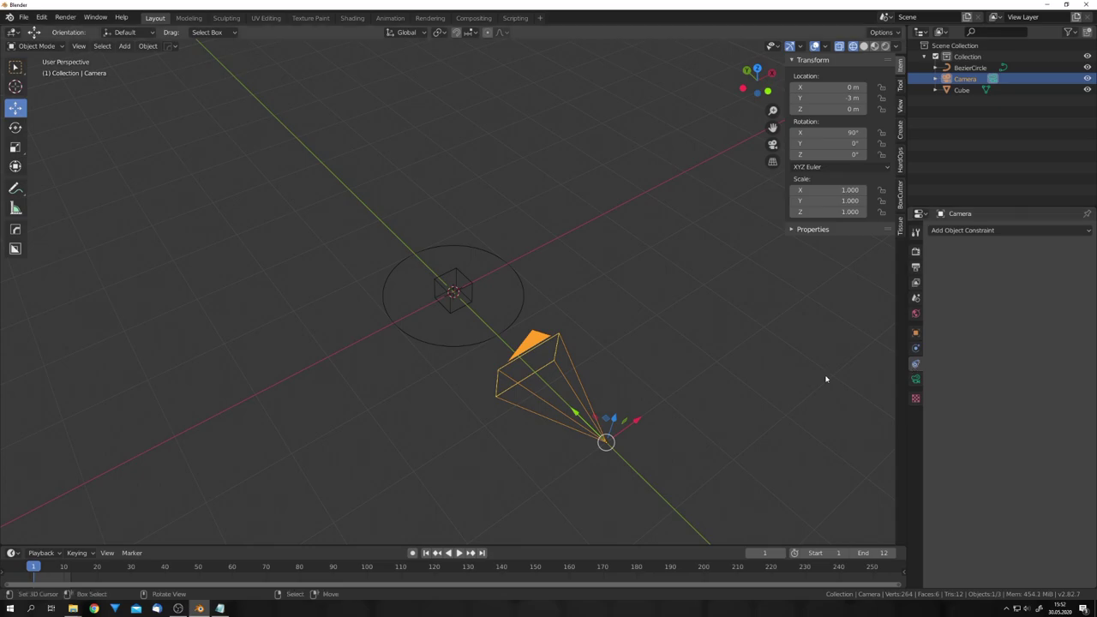
click(980, 231)
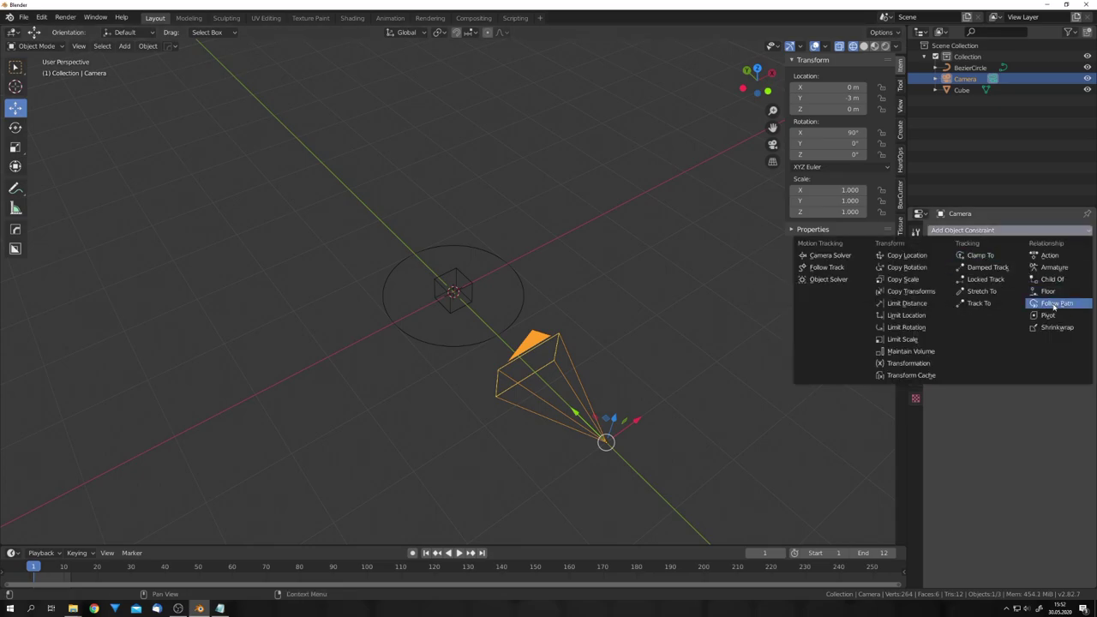
click(1009, 306)
click(1016, 266)
click(1002, 282)
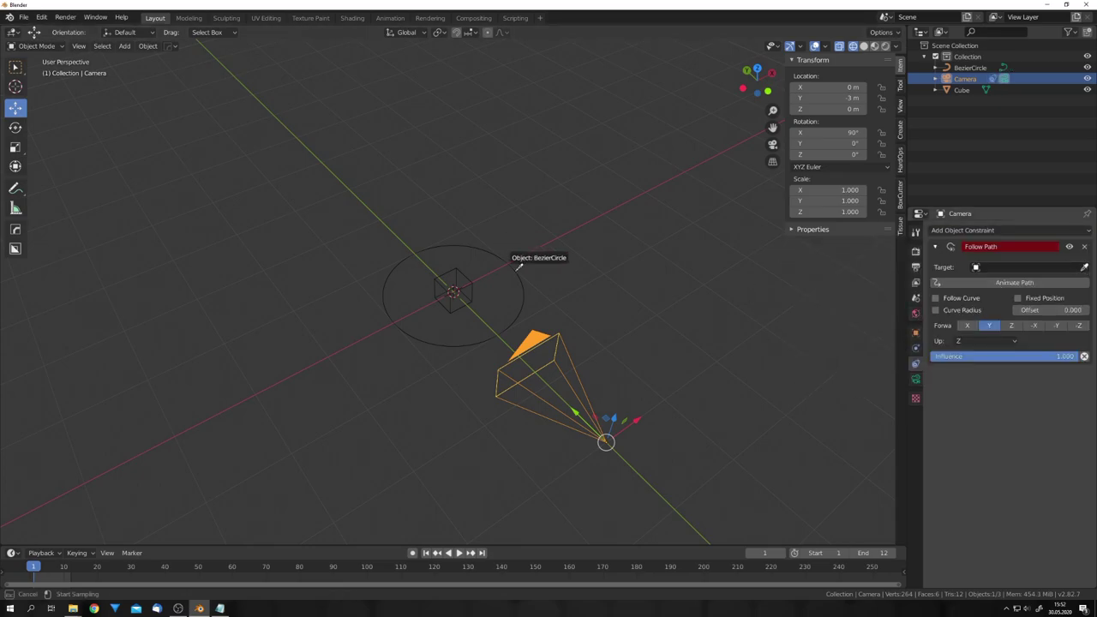
Clear the camera's location so it sits on the circle, and test the Follow Path offset, leaving it at 0.
middle_drag(700, 362, 514, 334)
key(alt+g)
drag(1041, 309, 1086, 309)
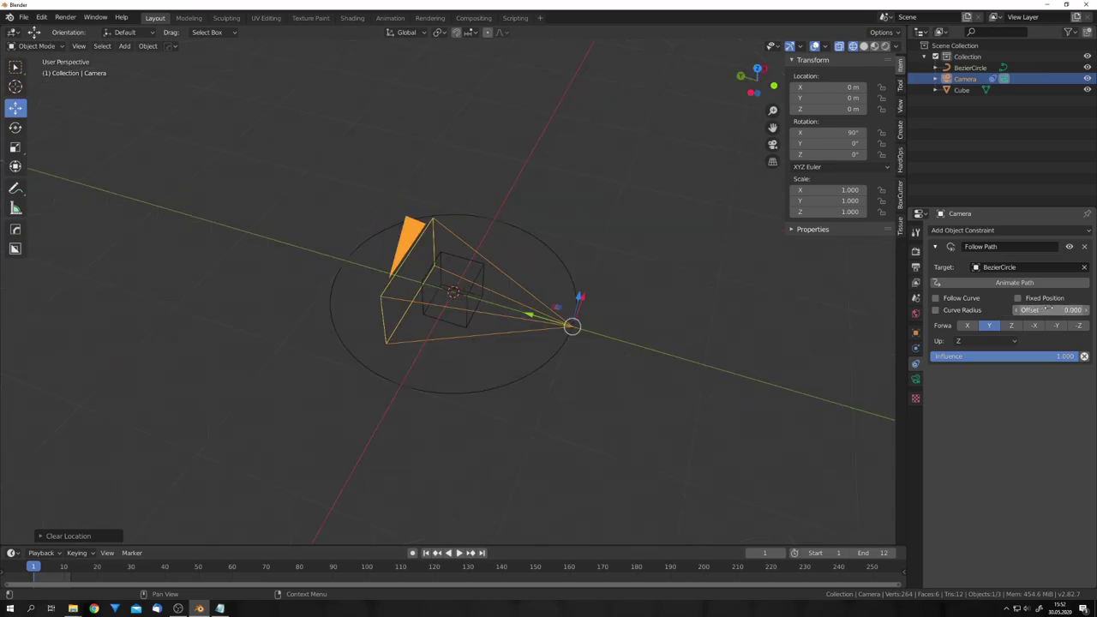
drag(1050, 309, 994, 310)
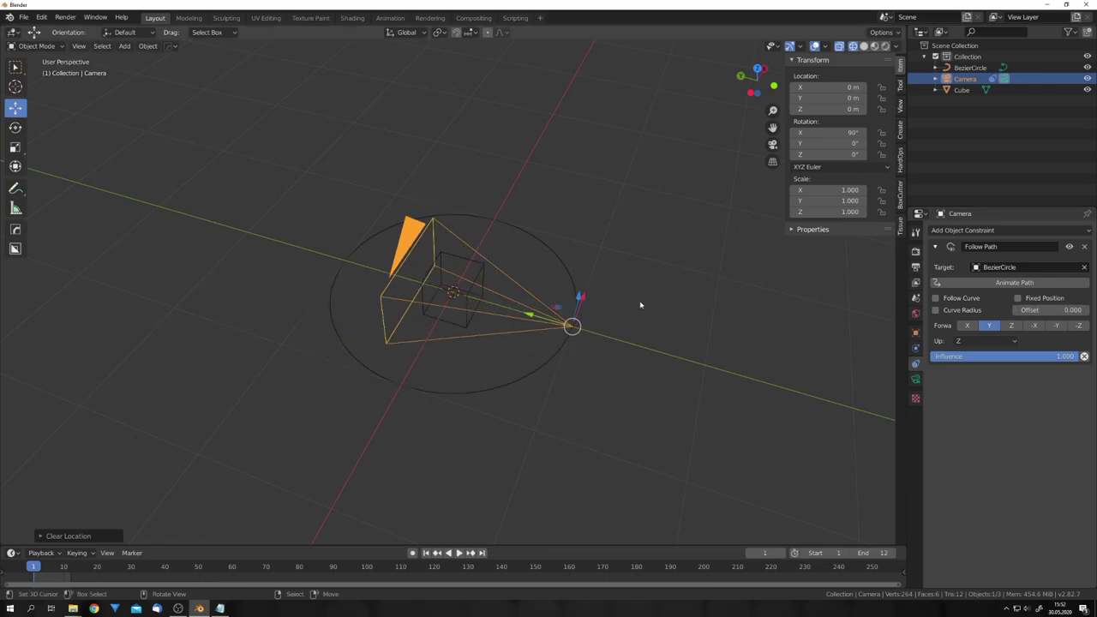
Add a plain axes empty at the scene origin inside the cube.
key(shift+a)
mouse_move(619, 393)
click(703, 391)
scroll(598, 384, up, 3)
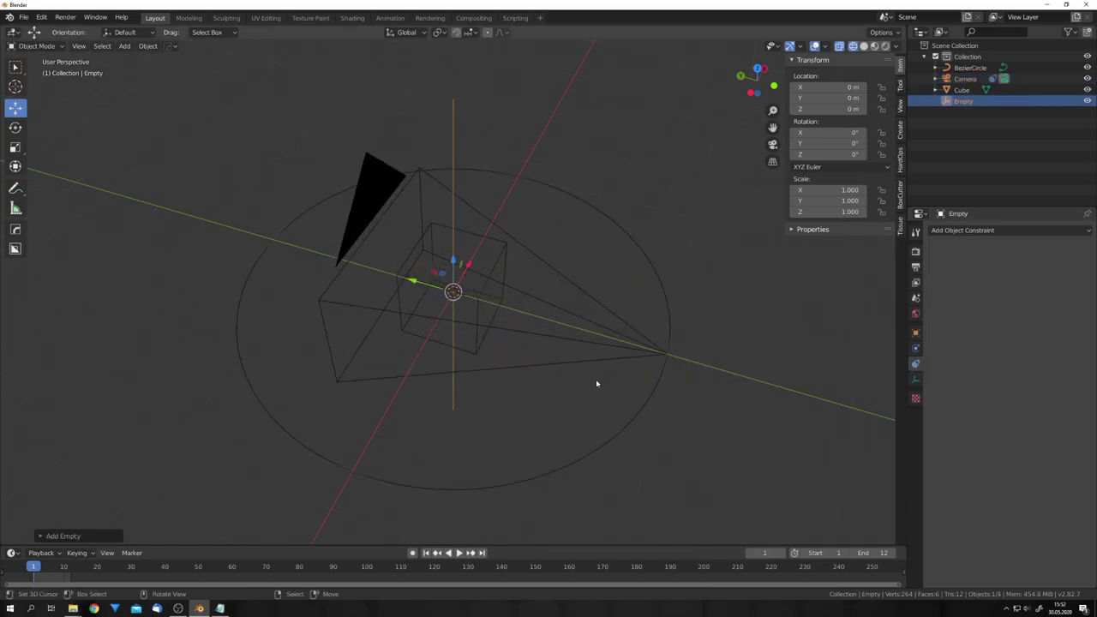
Give the camera a Track To constraint targeting the empty, with -Z as the tracking axis and Y as up.
click(637, 340)
click(962, 230)
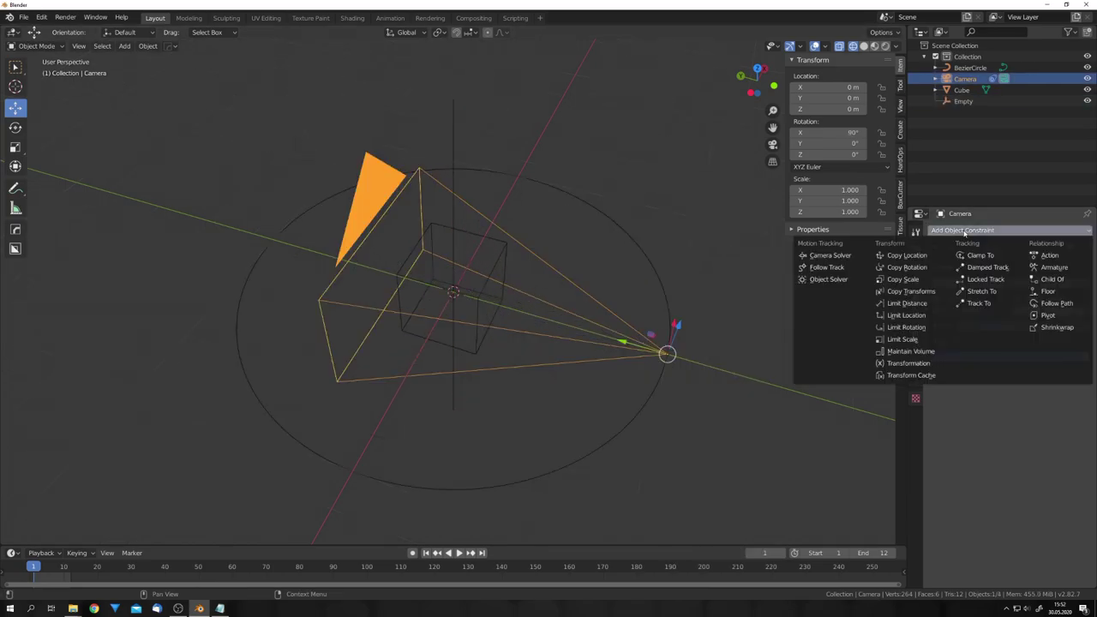
click(982, 304)
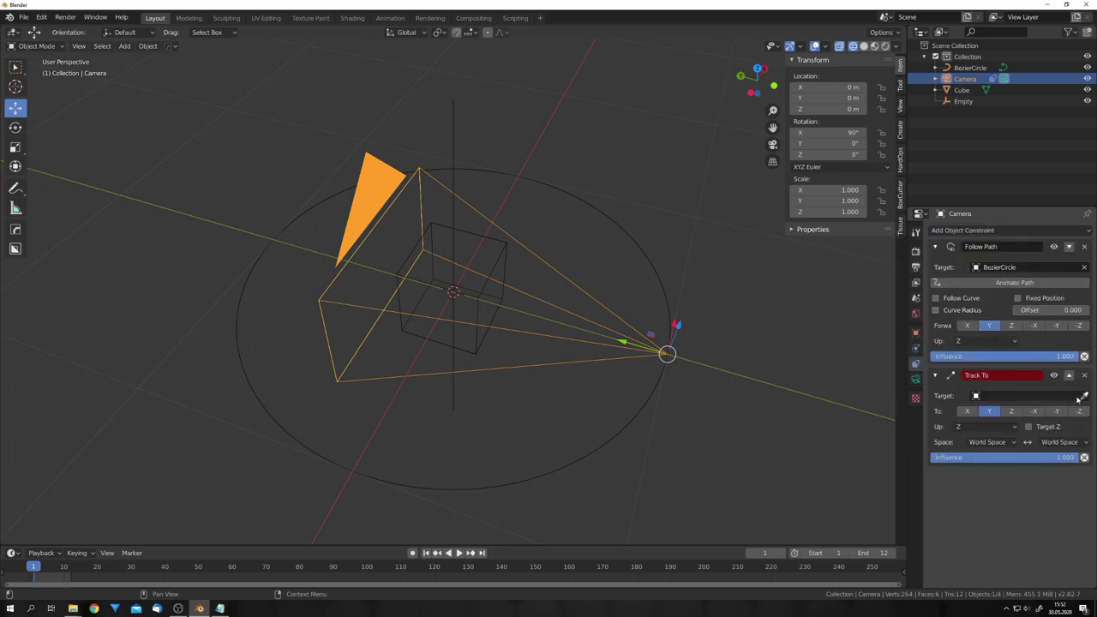
click(1082, 396)
click(456, 128)
scroll(551, 258, down, 3)
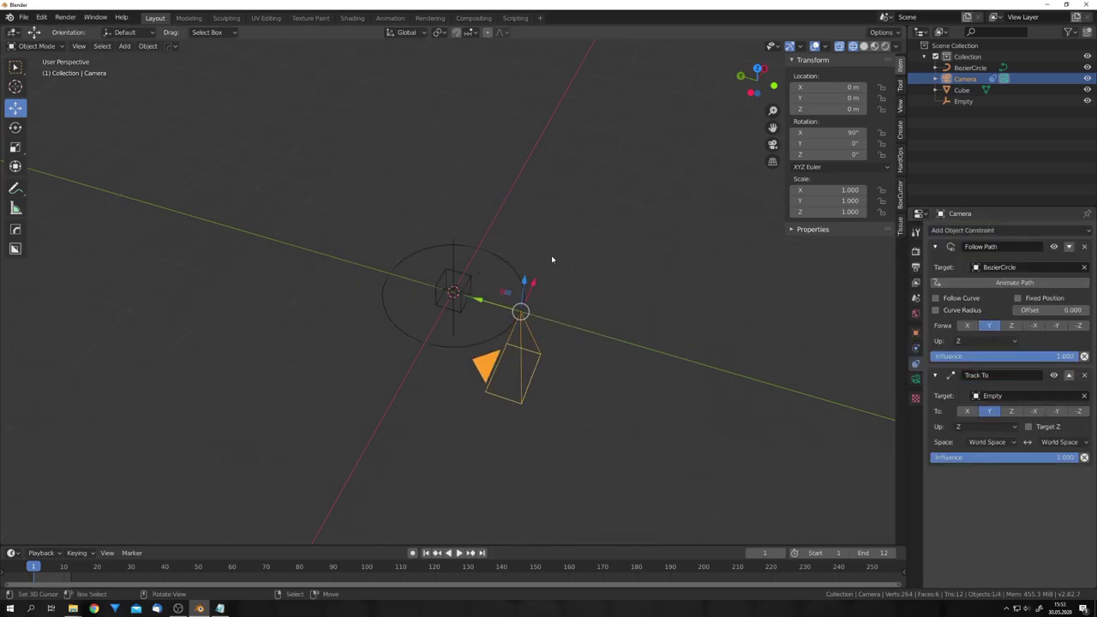
middle_drag(551, 259, 565, 309)
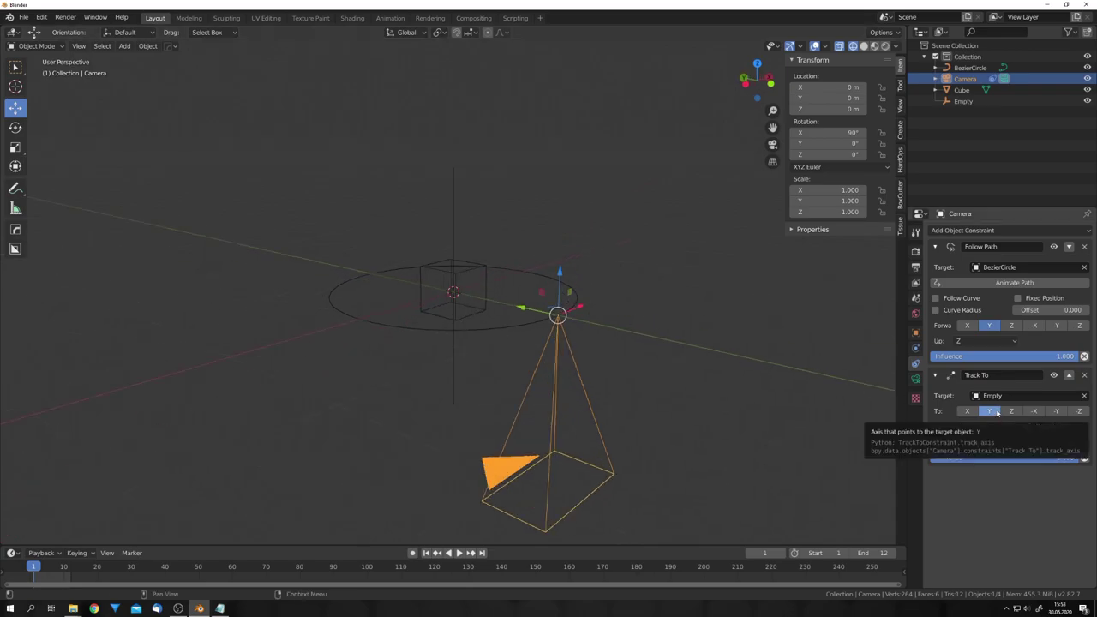
click(1078, 412)
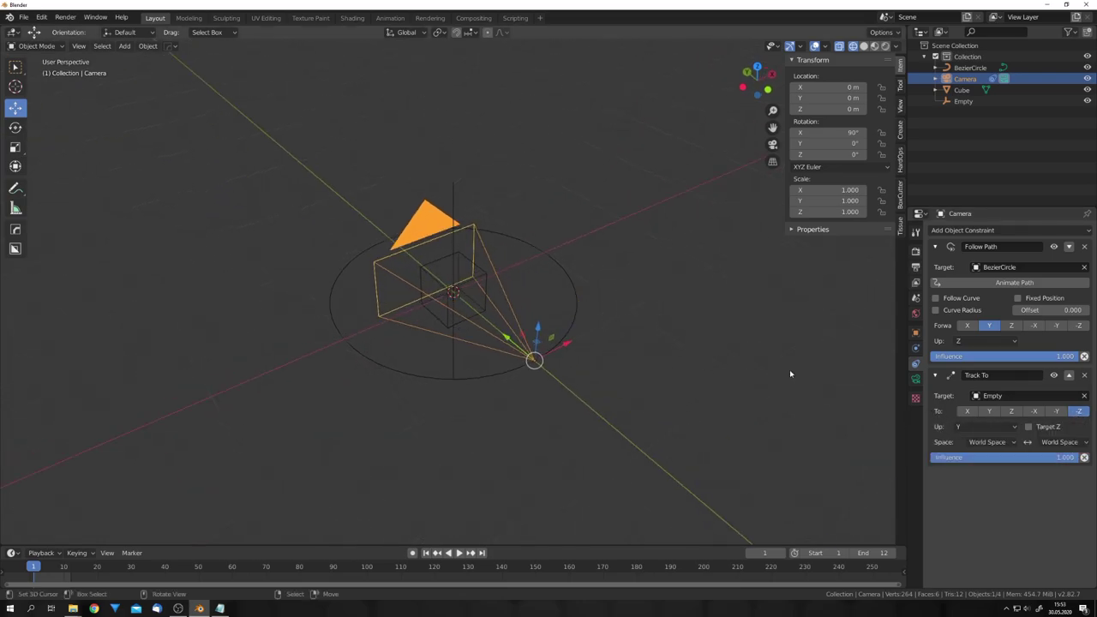
Test the camera's travel around the circle with the Follow Path offset, cancel it, and look through the camera.
mouse_move(1050, 310)
mouse_down()
mouse_move(1015, 309)
mouse_move(1041, 309)
mouse_move(1031, 317)
mouse_up()
right_click(1031, 316)
key(KP_0)
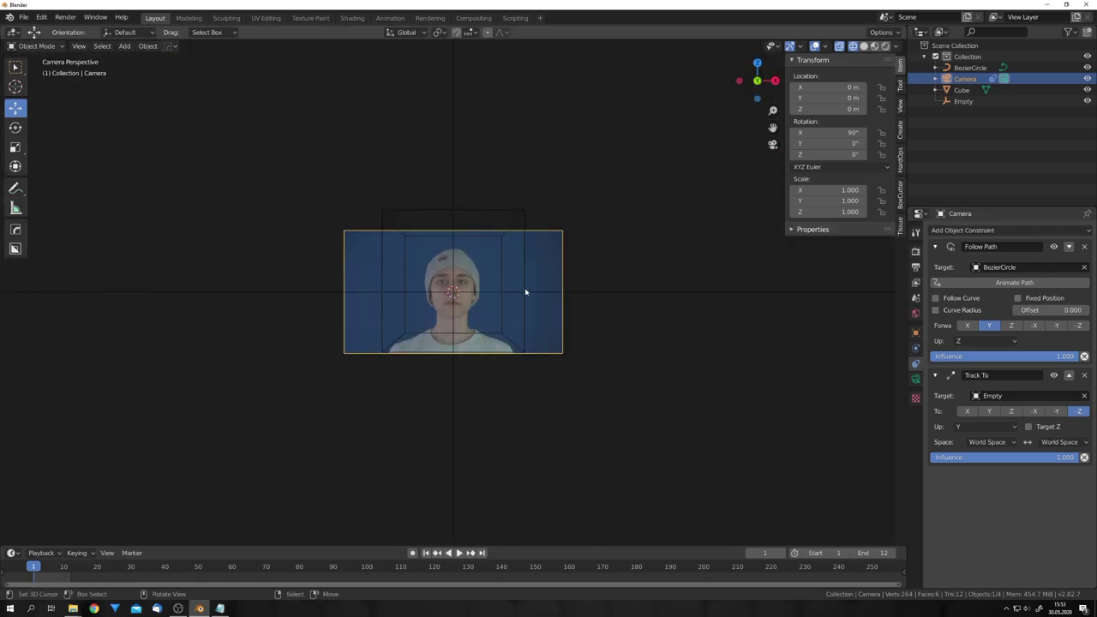
Scale the Bezier circle up to about 2.65 in camera view until the cube fits the person's face.
click(538, 297)
scroll(552, 303, down, 3)
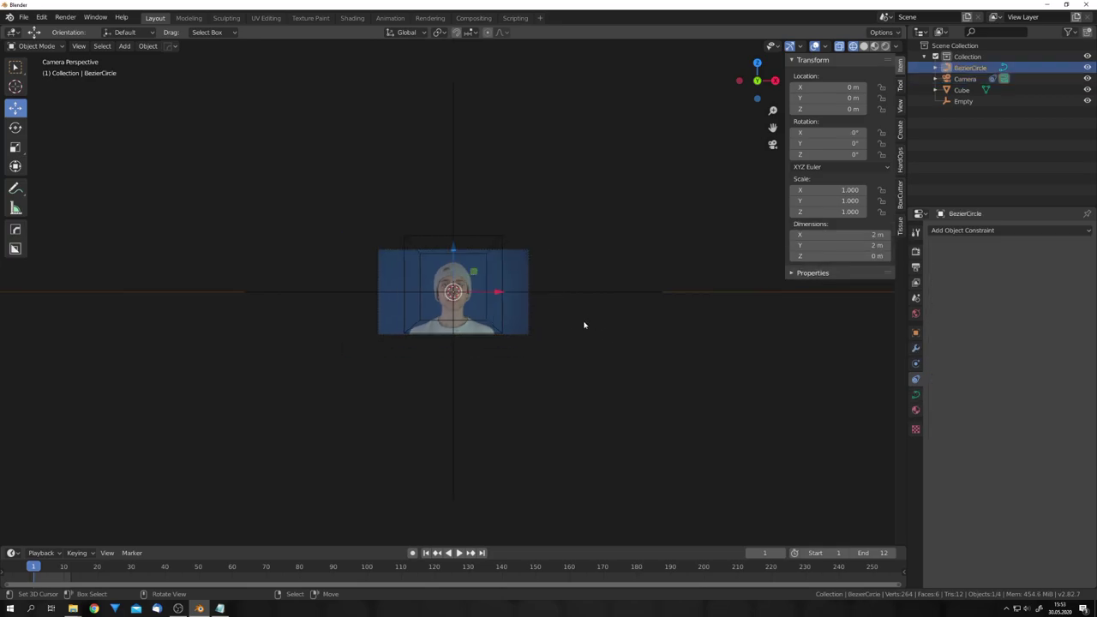
middle_drag(585, 323, 570, 347)
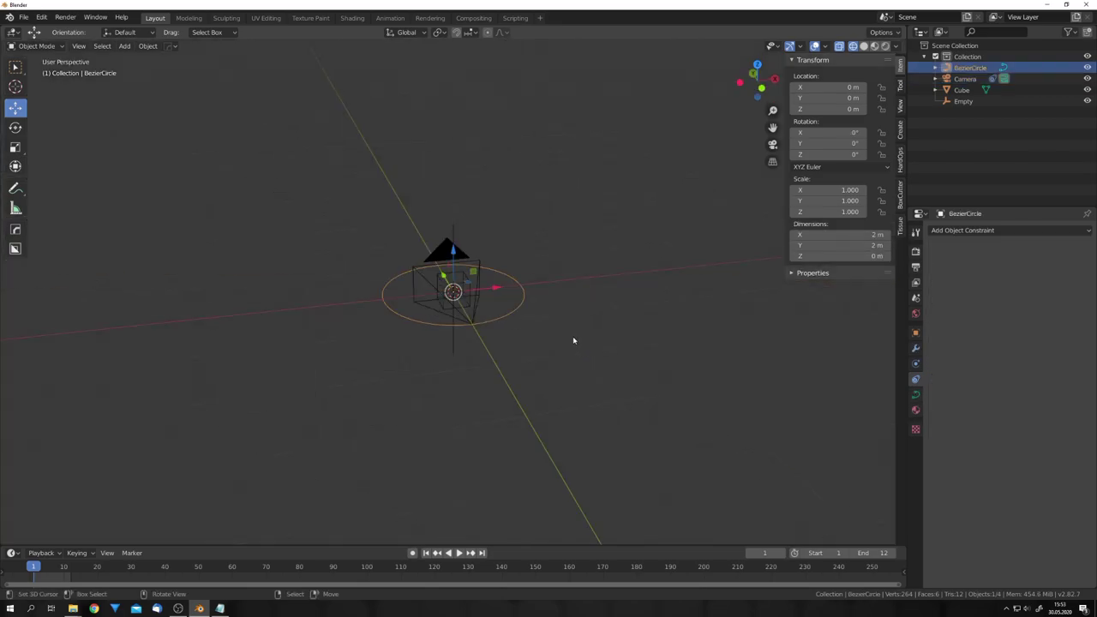
key(KP_0)
key(s)
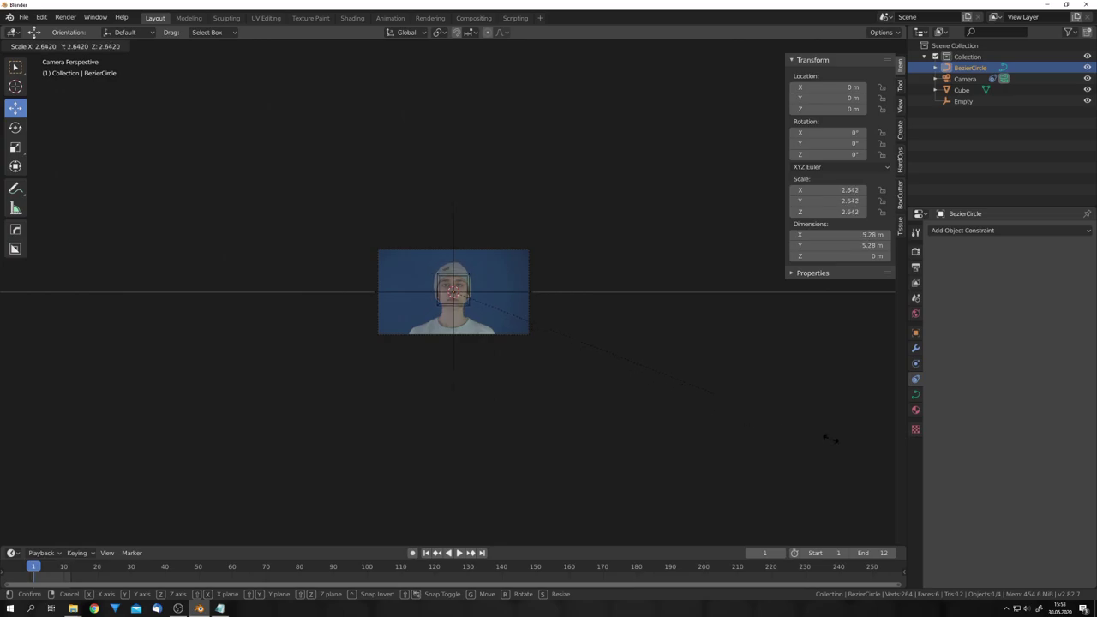
click(825, 440)
scroll(554, 333, up, 5)
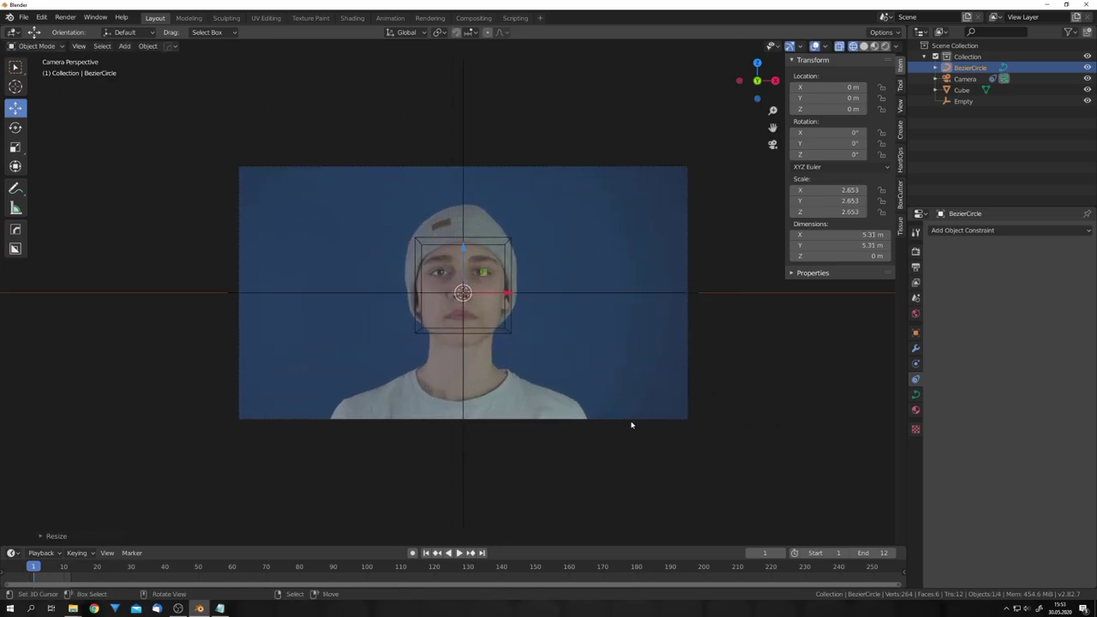
Select the camera and check its orbit around the cube by varying the Follow Path offset, then cancel the change.
right_click(631, 420)
mouse_move(1051, 309)
mouse_down()
mouse_move(1081, 310)
mouse_move(1048, 311)
mouse_up()
right_click(1048, 311)
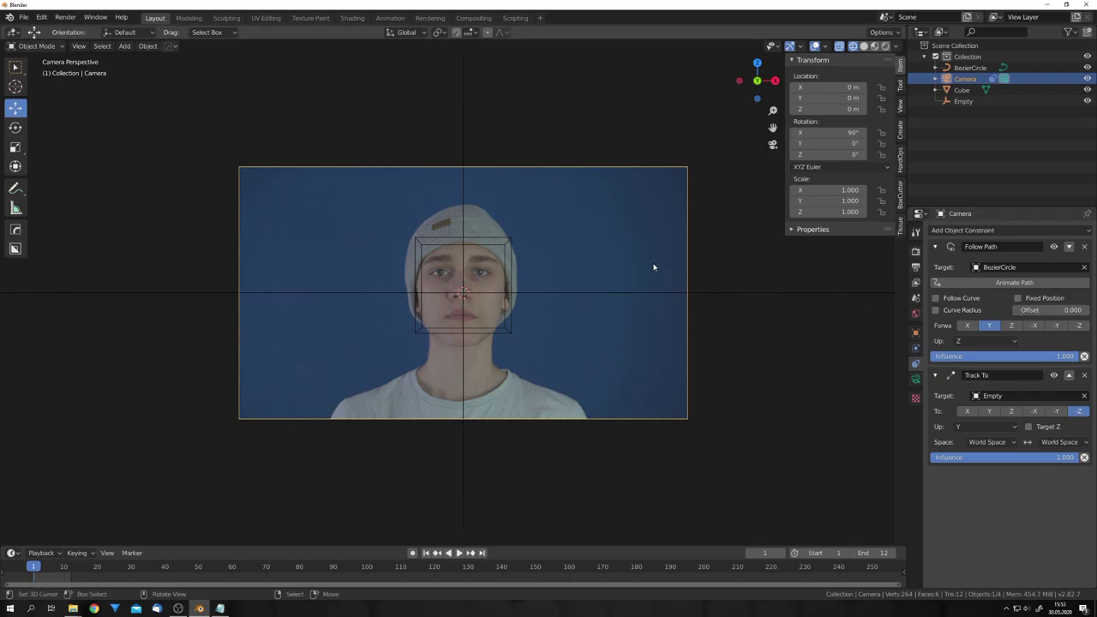
Add a second plain axes empty at the origin and raise it along Z to about 3.41 m.
middle_drag(653, 267, 549, 325)
key(shift+a)
mouse_move(502, 320)
click(535, 334)
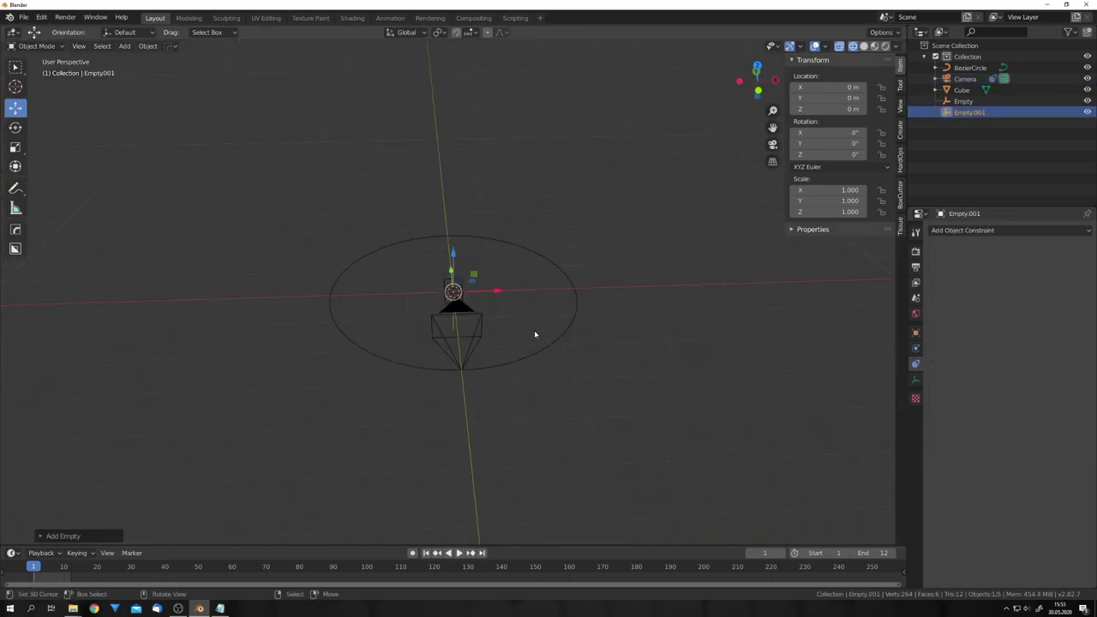
key(g)
key(z)
click(514, 183)
Parent the circle, camera, cube and first empty to the raised empty using the Object option.
middle_drag(514, 184, 455, 299)
key(a)
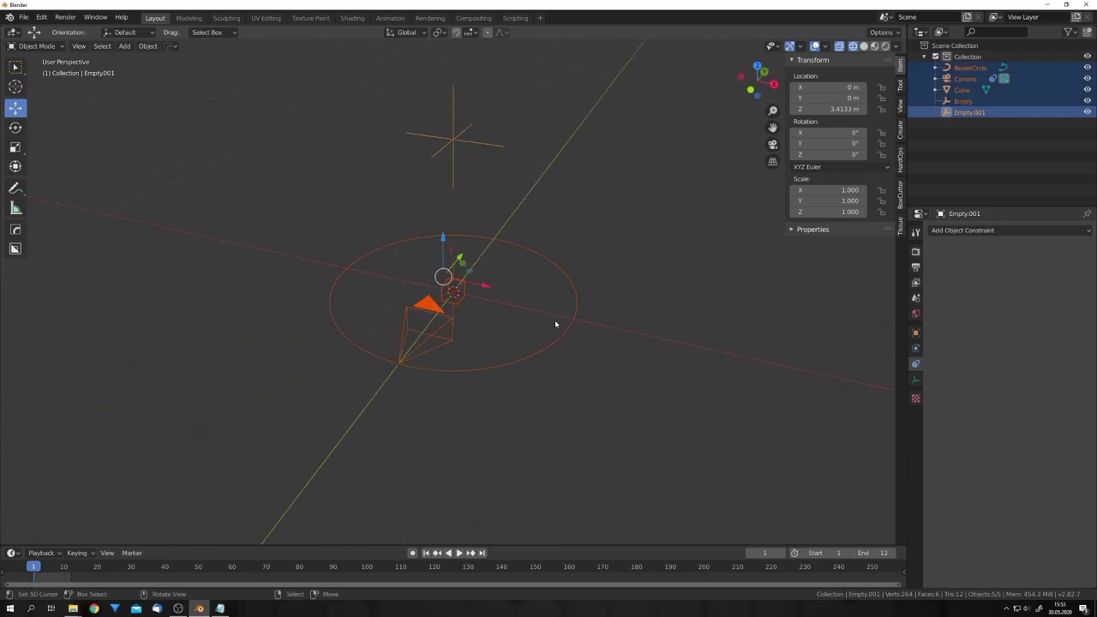
key(ctrl+p)
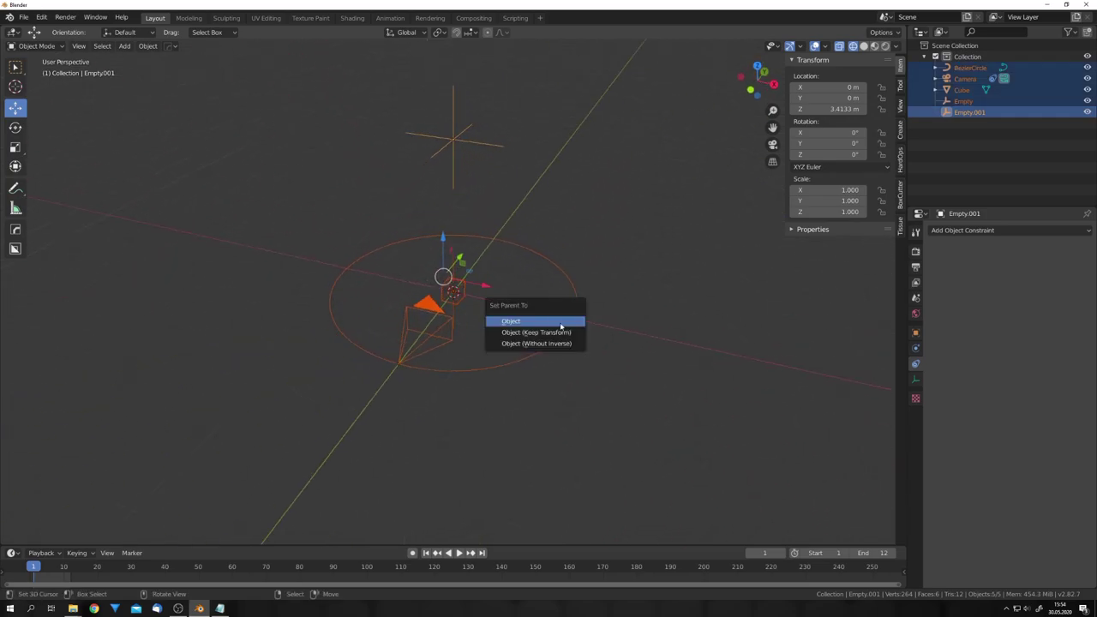
click(553, 322)
Test moving the raised empty with all its children attached and cancel the move.
click(461, 144)
middle_drag(526, 287, 482, 279)
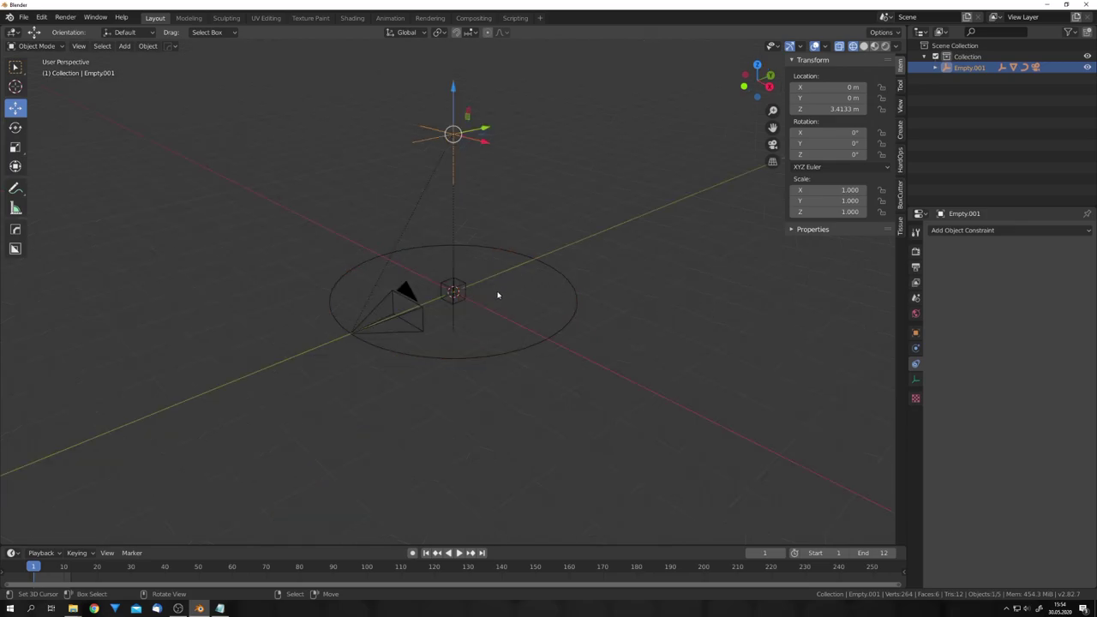
key(g)
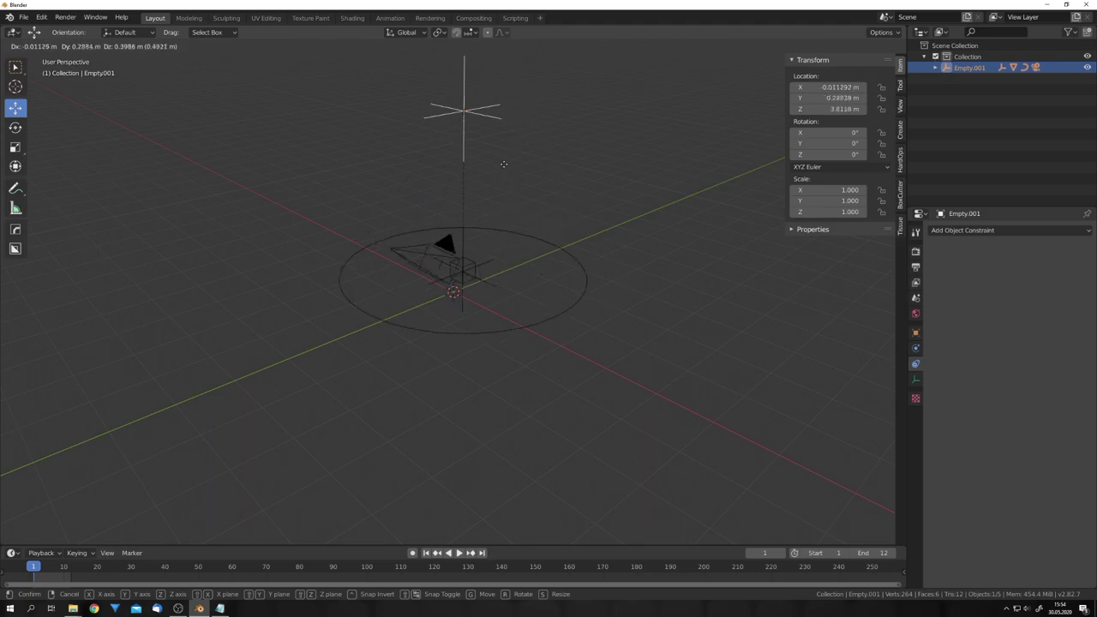
right_click(505, 150)
Clear the camera's parent so only its constraints control it.
click(427, 305)
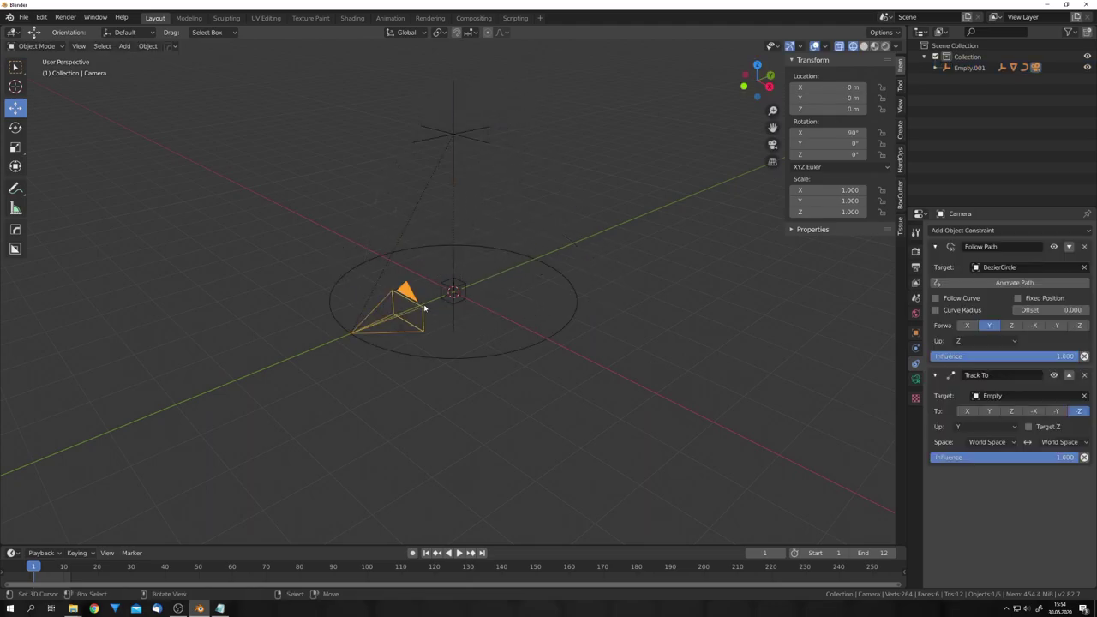
key(alt+p)
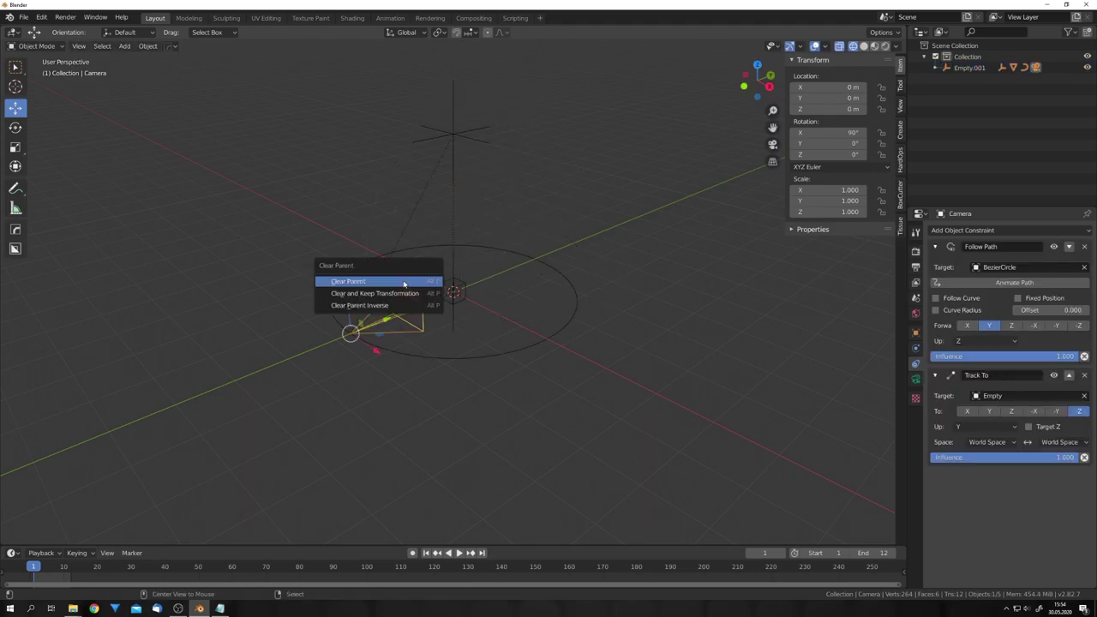
click(399, 283)
Test moving the raised empty with the camera unparented, cancel the move, and return to the camera view.
click(454, 135)
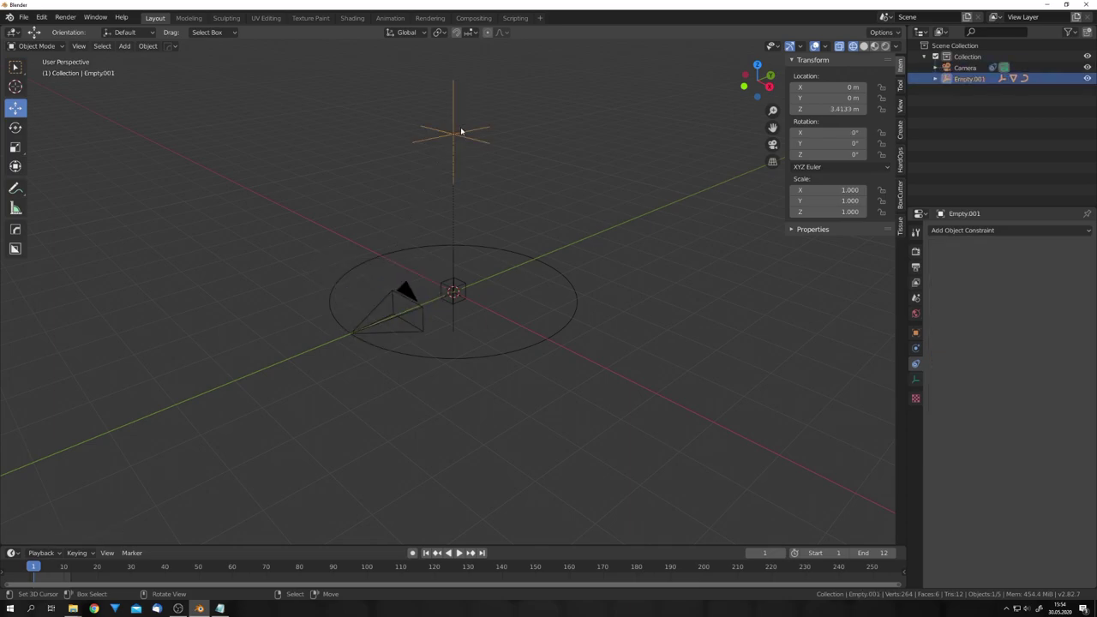
key(g)
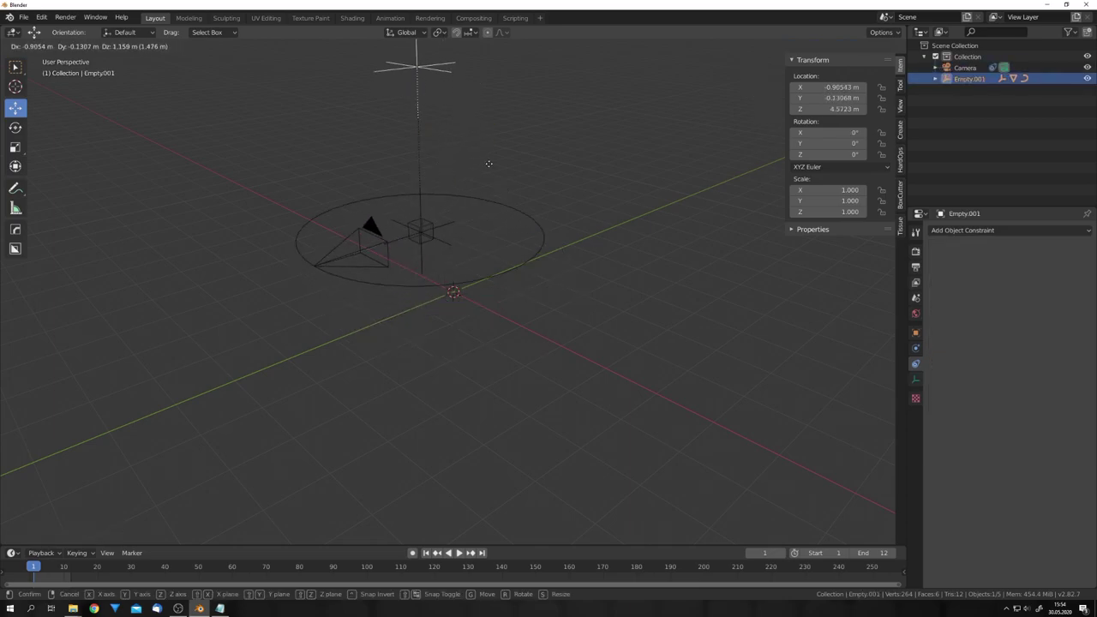
key(Escape)
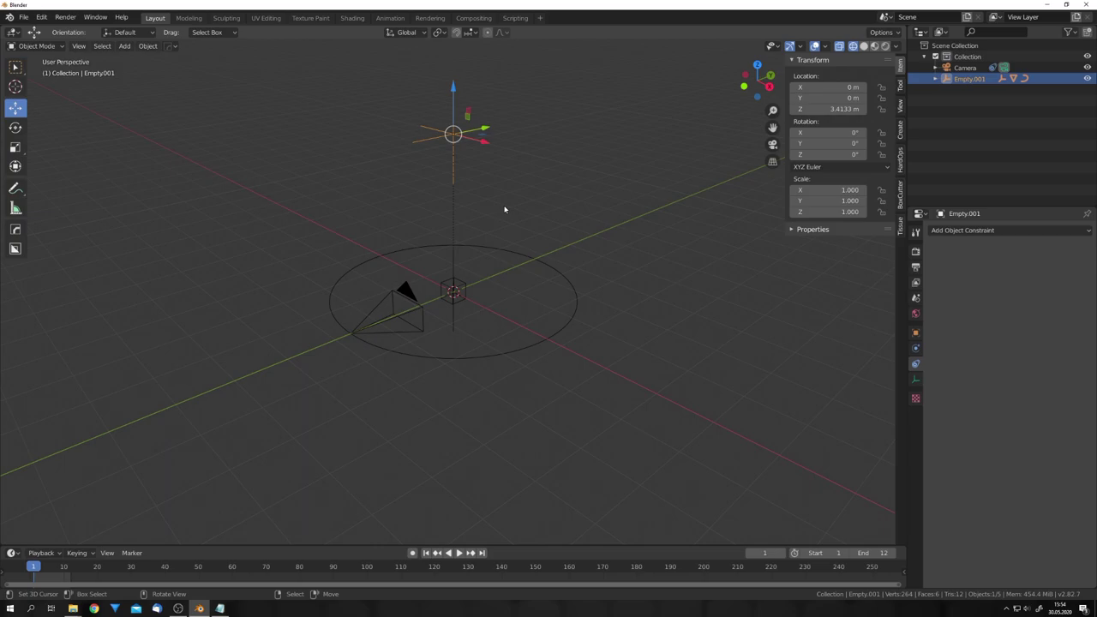
key(KP_0)
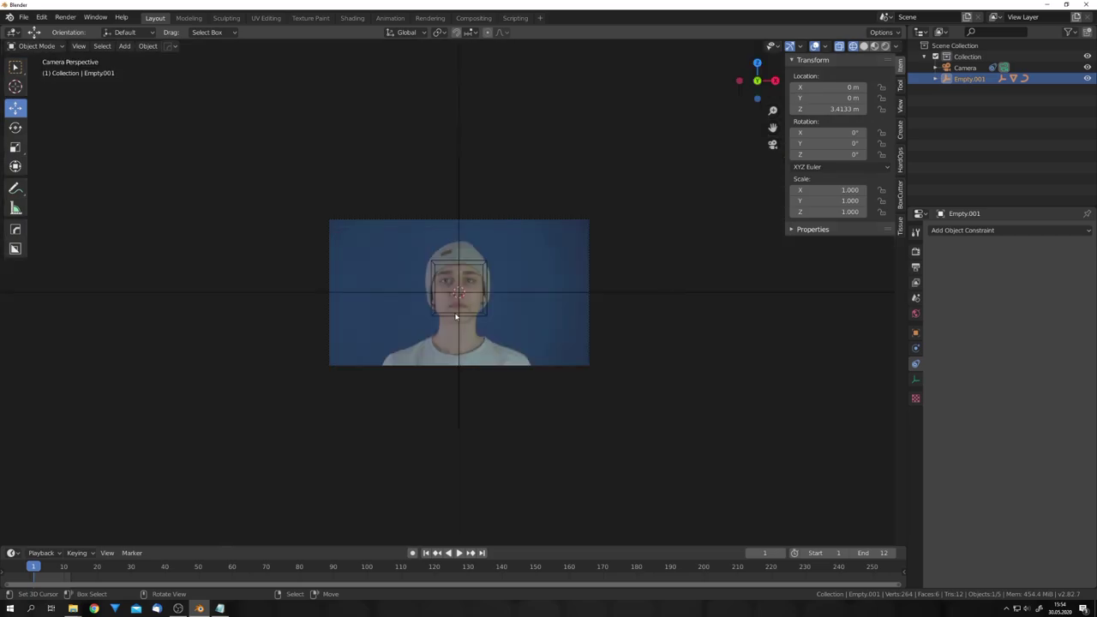
Select the camera and keyframe its Follow Path offset at 0 on frame 1.
scroll(455, 317, up, 3)
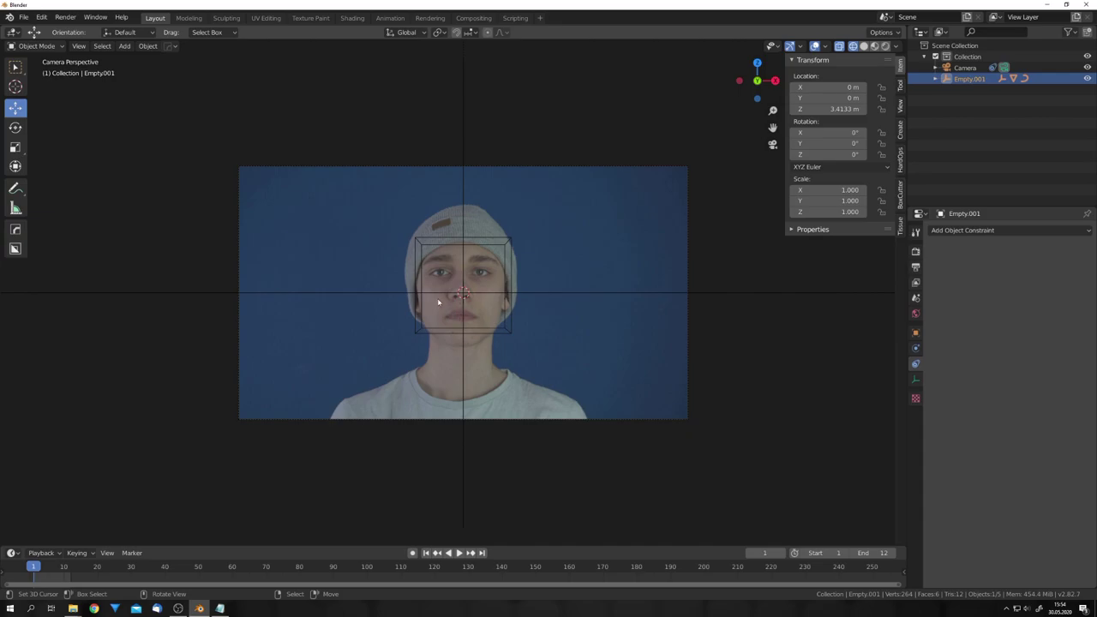
scroll(460, 318, down, 2)
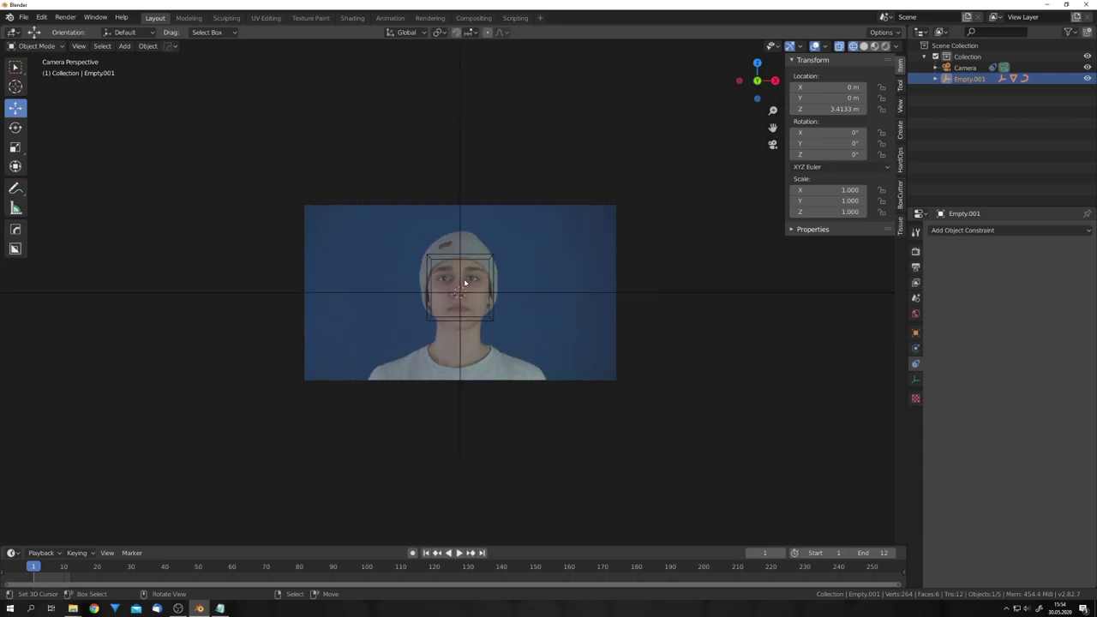
key(Right)
right_click(563, 381)
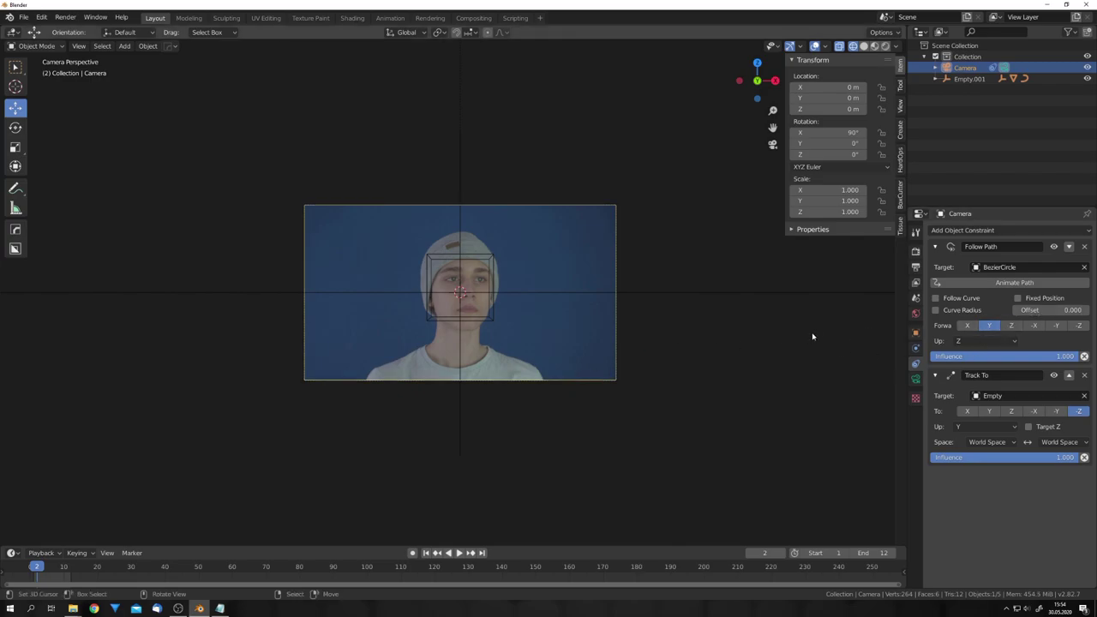
key(Left)
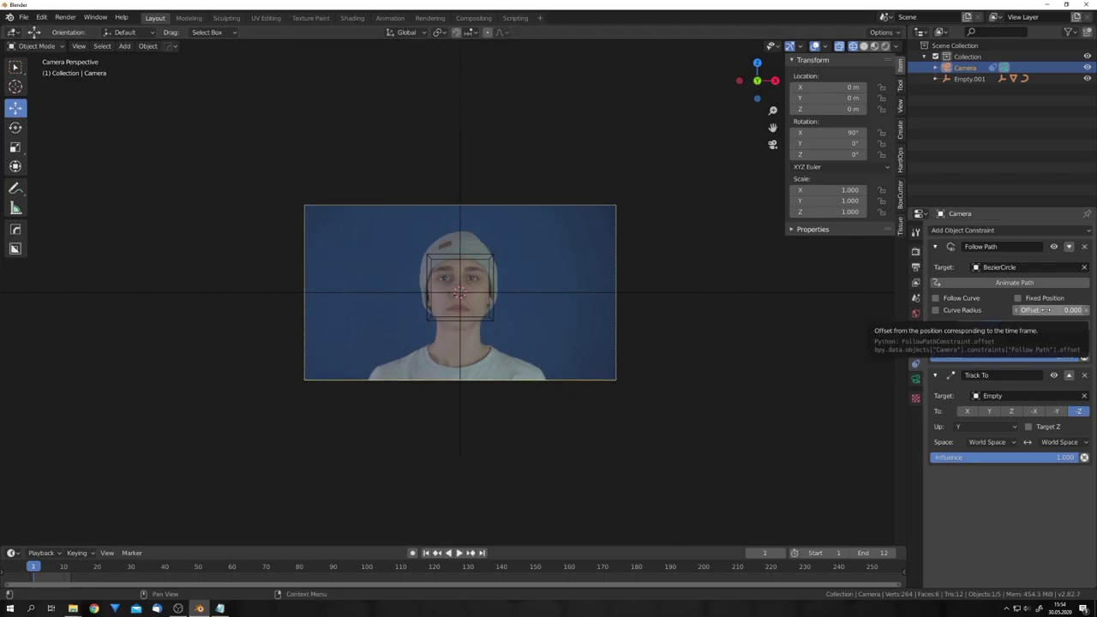
key(i)
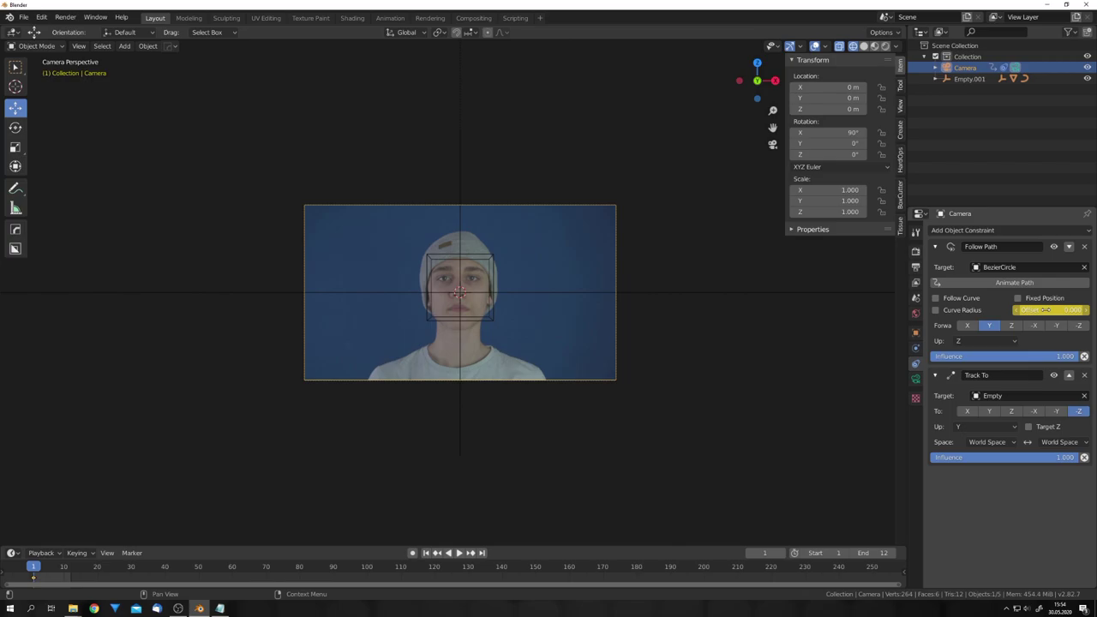
Set the camera's Follow Path offset to -5 on frame 2 to match the turned head, and keyframe it.
key(Right)
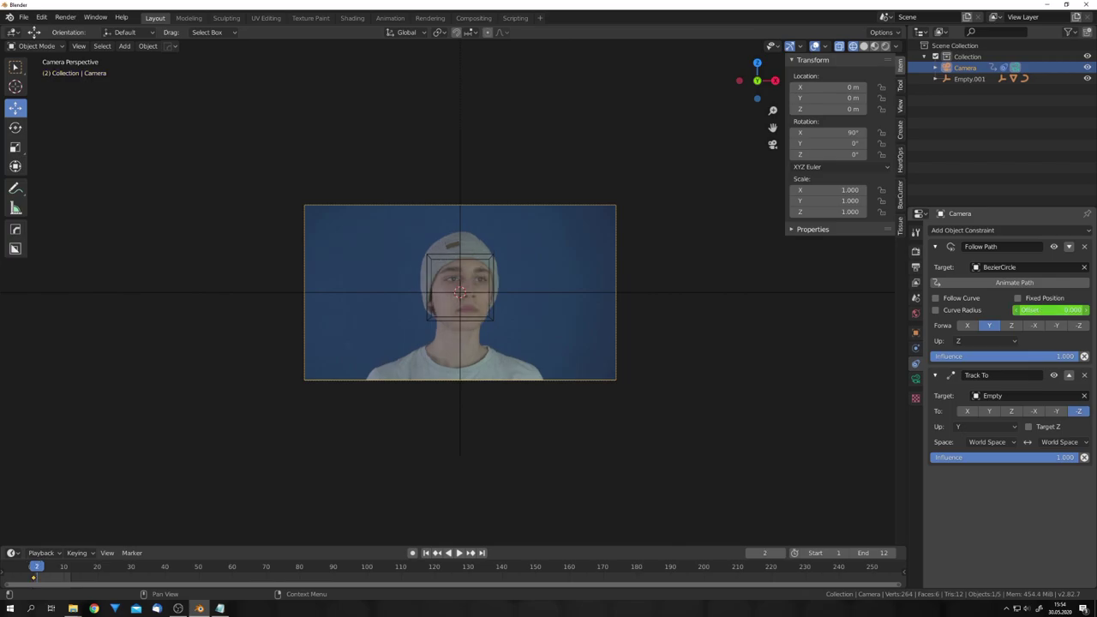
drag(1050, 310, 1007, 309)
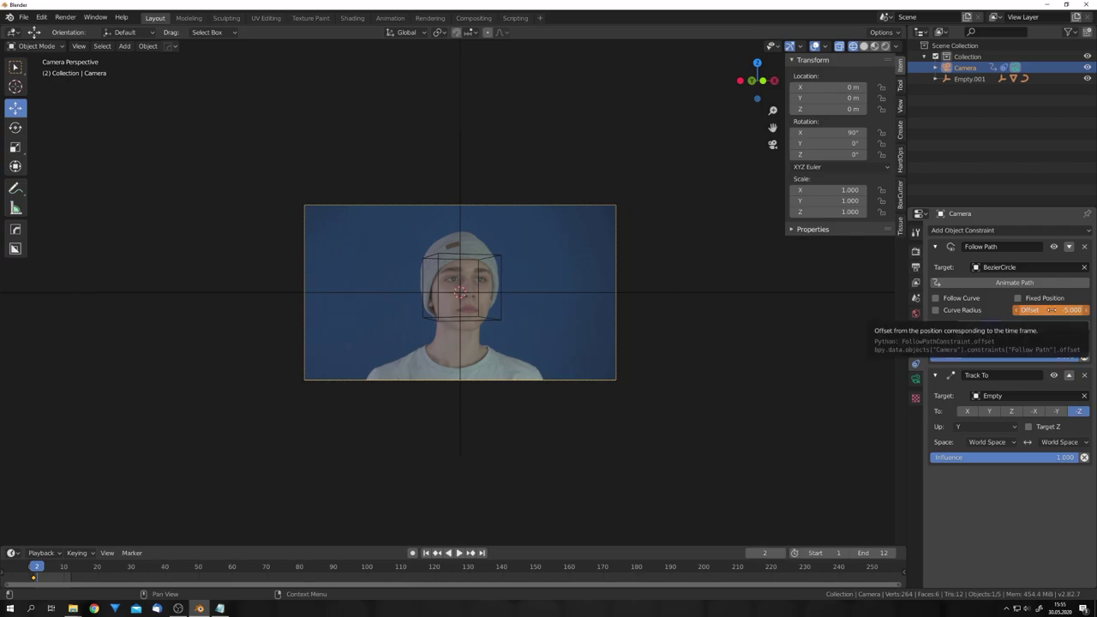
key(i)
Adjust the camera's Follow Path offset on frame 3 to align the cube with the head, and keyframe it.
key(Right)
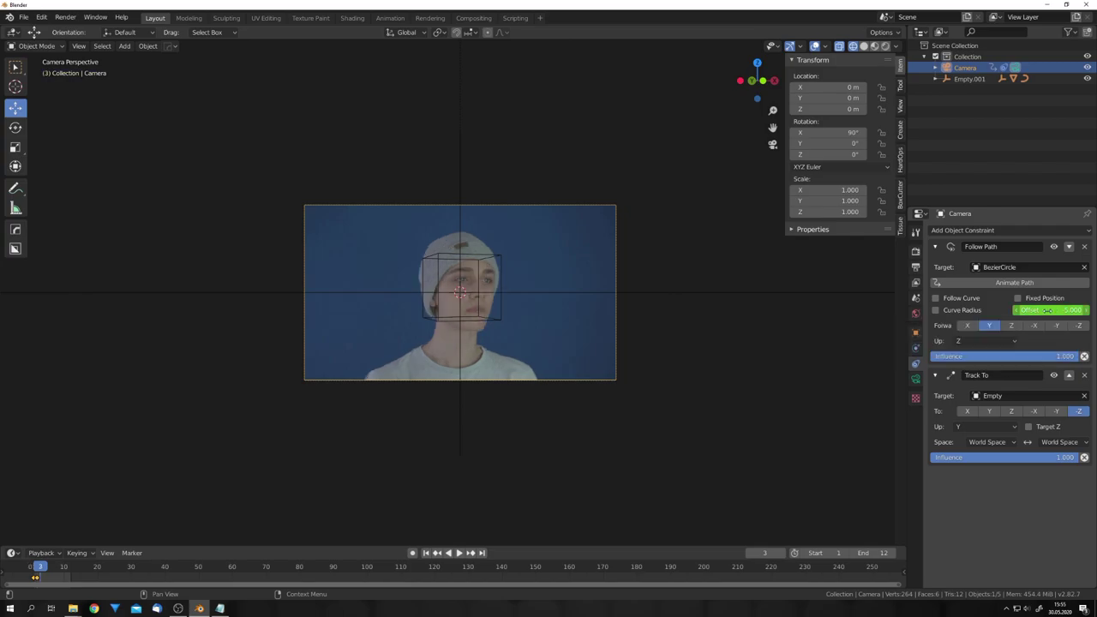
mouse_move(1047, 311)
mouse_down()
mouse_move(1009, 311)
mouse_move(1040, 310)
mouse_up()
key(i)
key(Right)
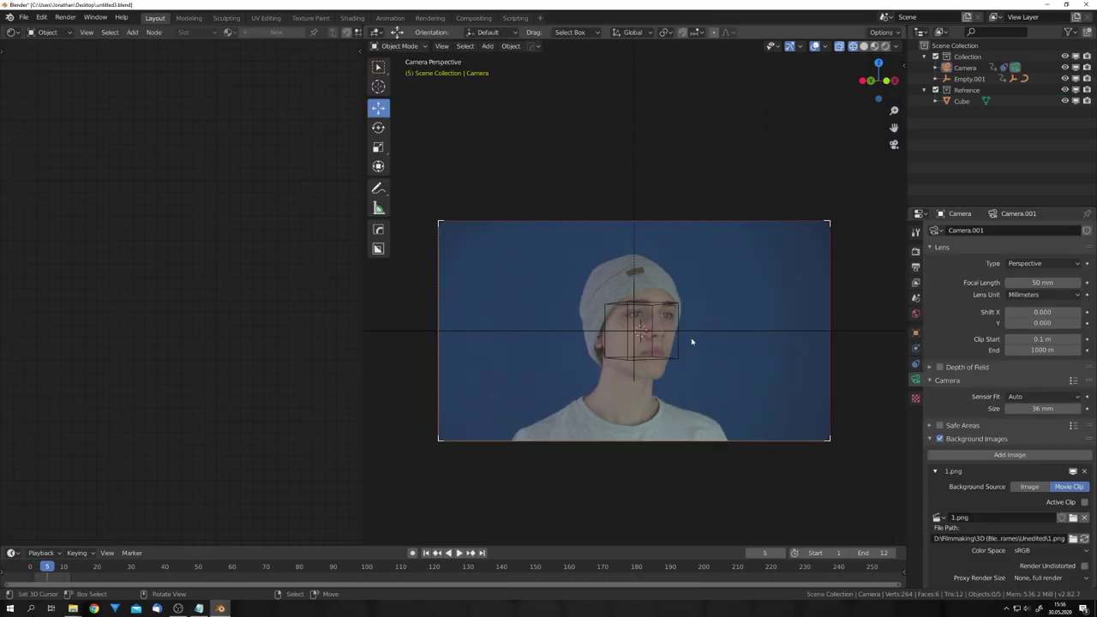
Play back the matched camera animation, and inspect the rig in perspective with the raised empty selected.
key(space)
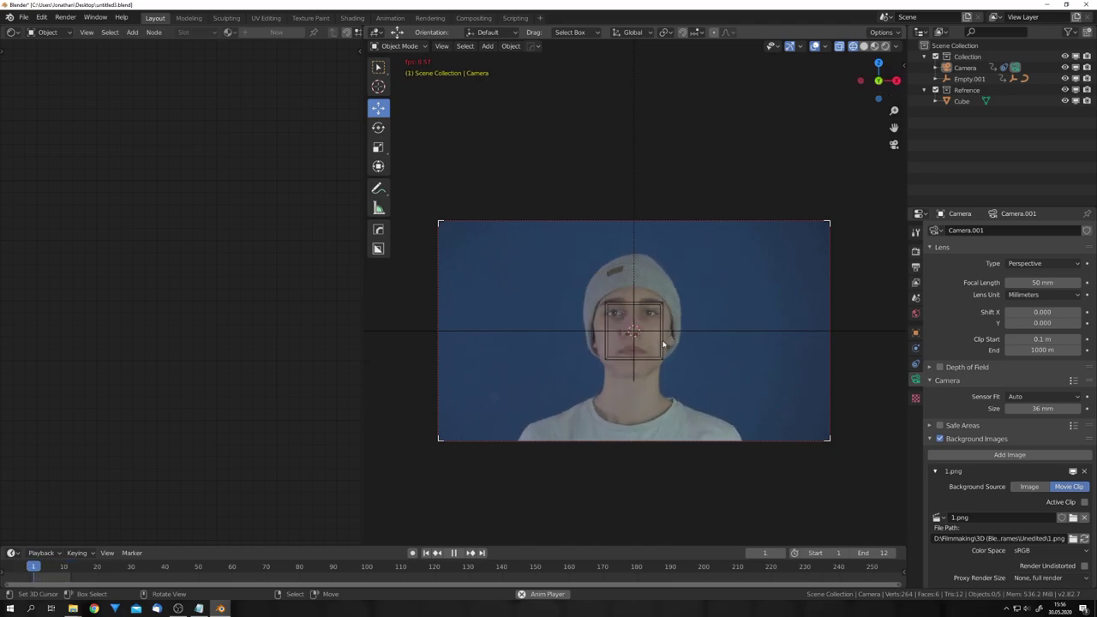
key(space)
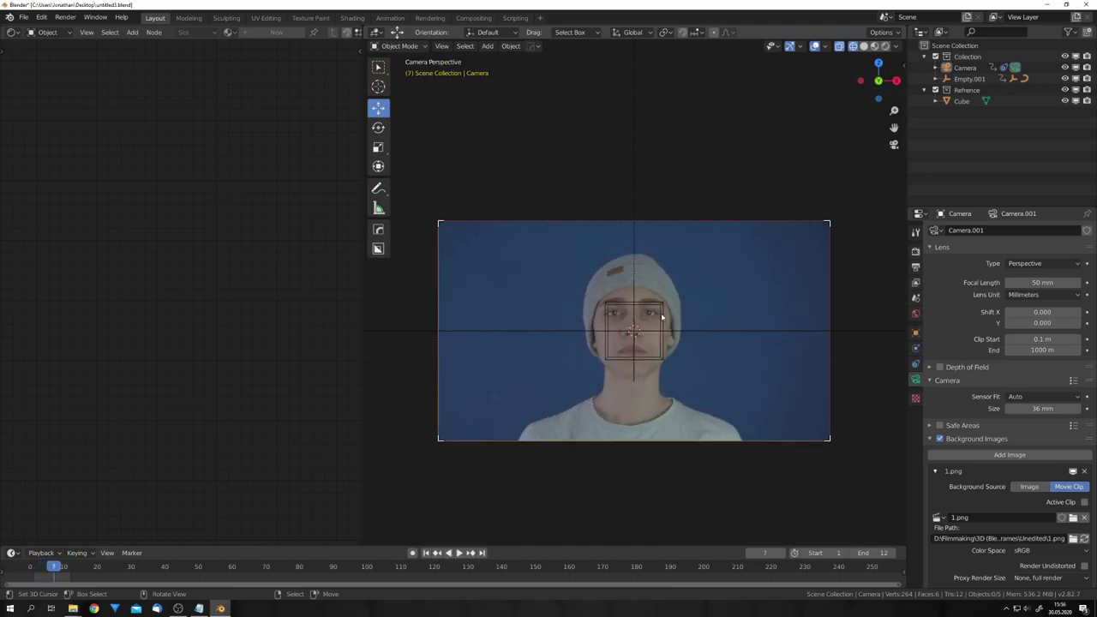
middle_drag(660, 316, 669, 355)
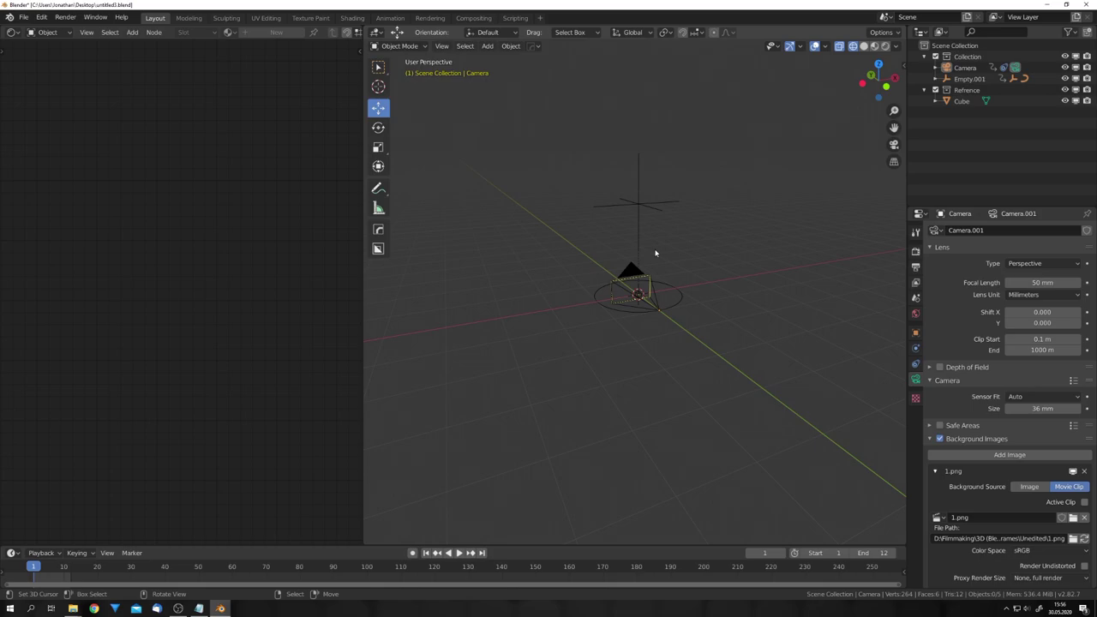
click(644, 132)
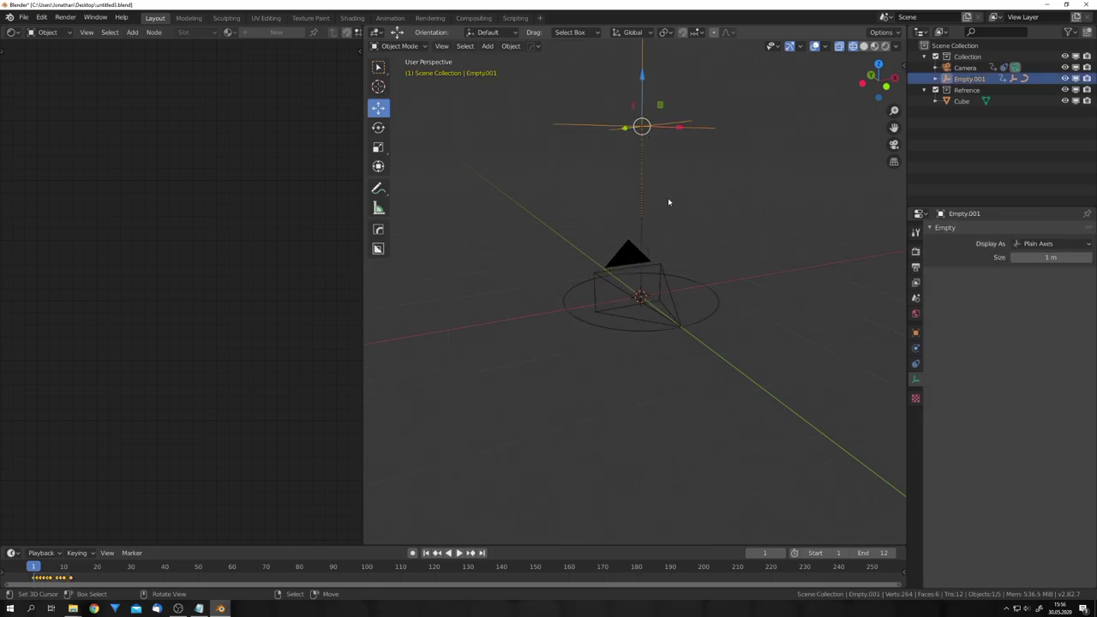
middle_drag(668, 201, 653, 206)
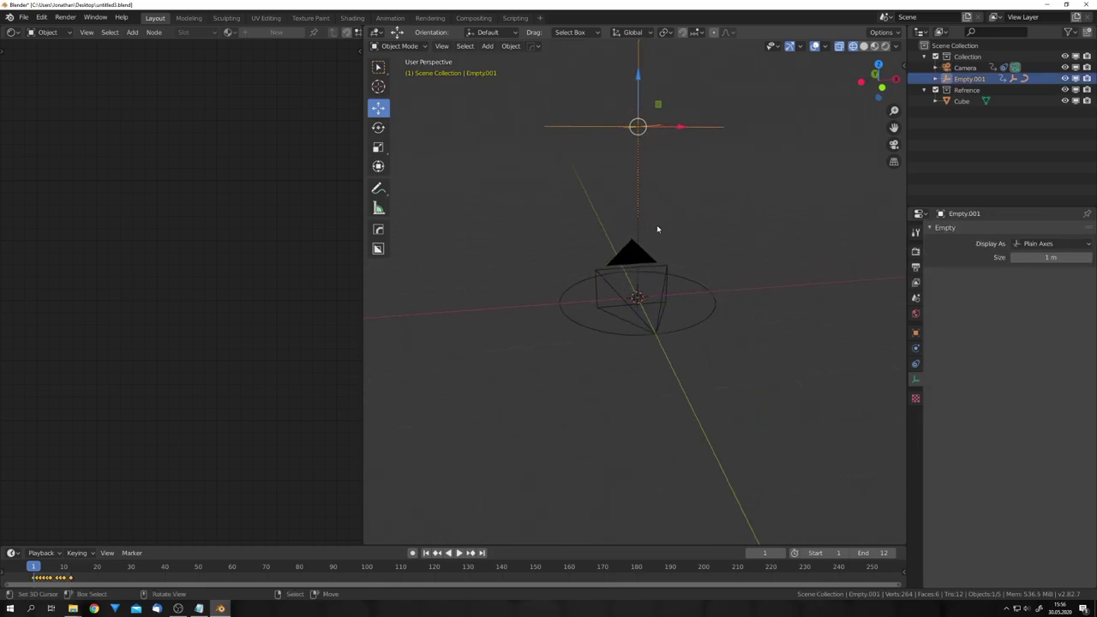
Play the animation through the camera with the raised empty selected, and return to frame 1.
key(KP_0)
key(space)
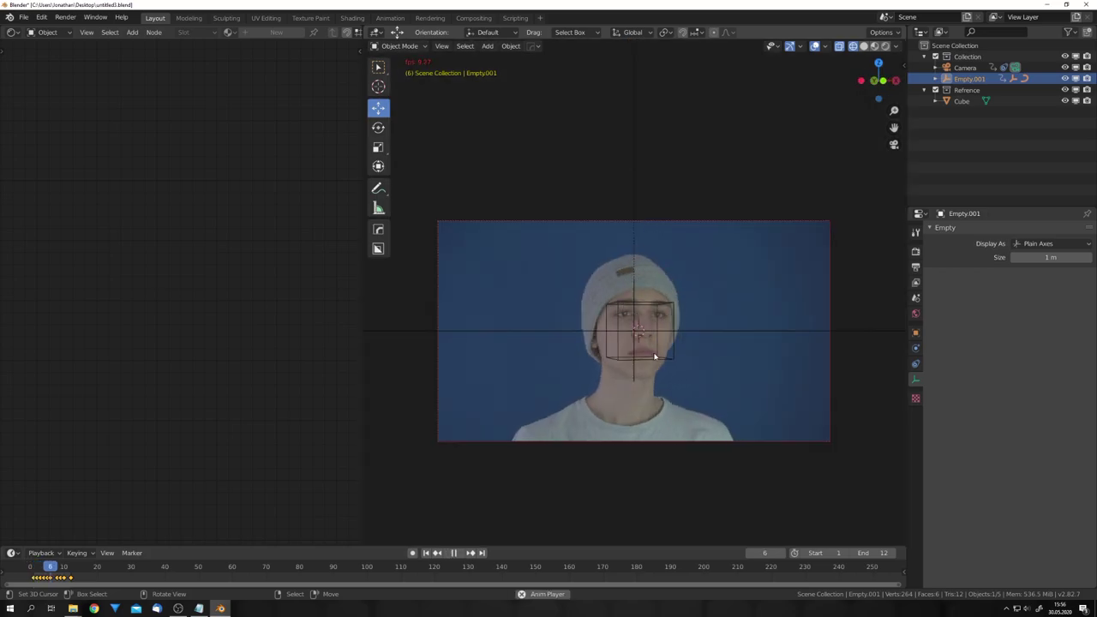
scroll(654, 356, down, 3)
key(space)
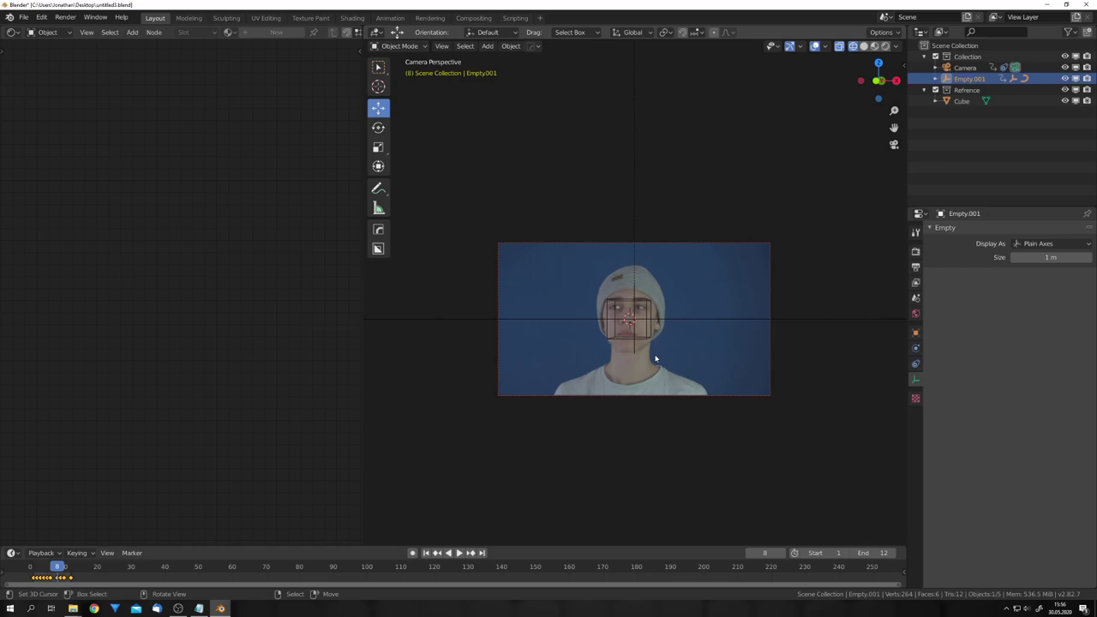
key(shift+Left)
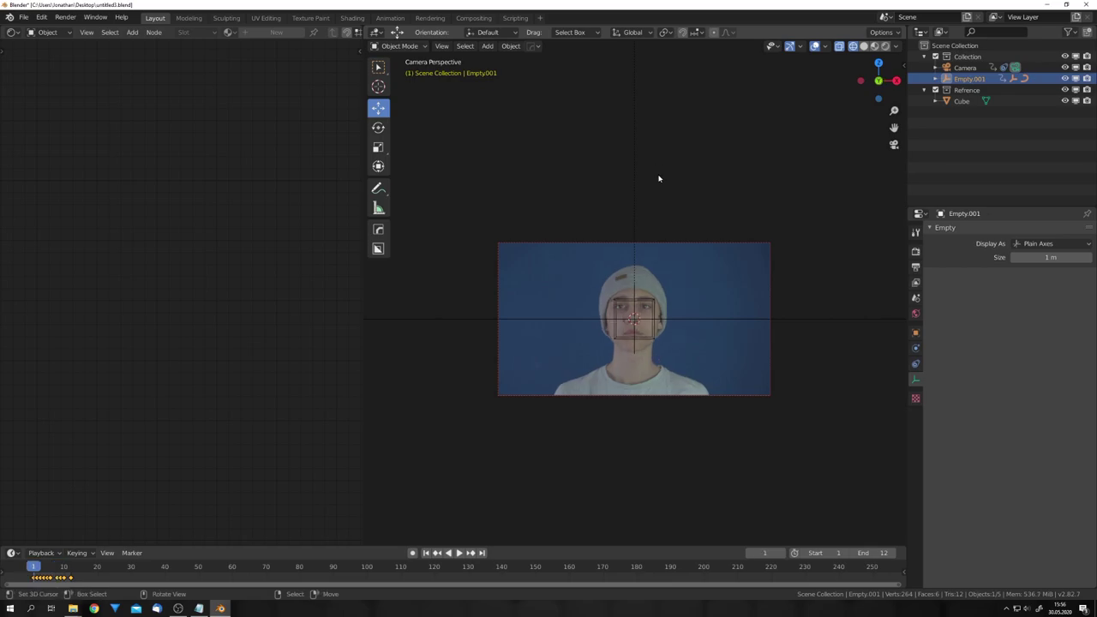
Add a new collection to the scene and name it Mountain.
middle_drag(684, 174, 707, 238)
right_click(923, 148)
click(937, 147)
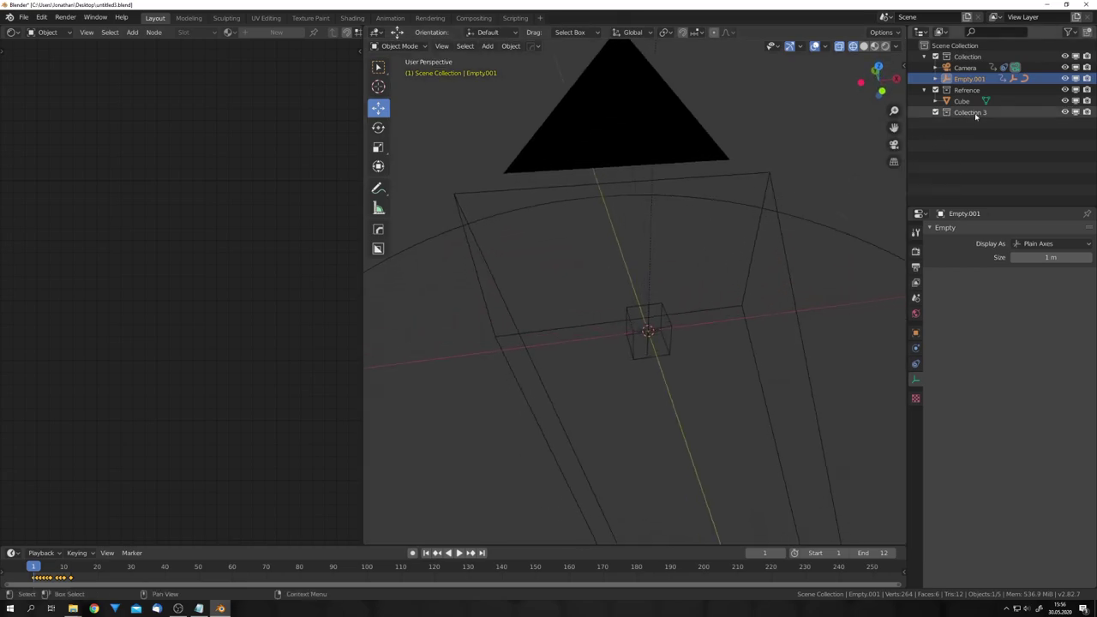
double_click(973, 112)
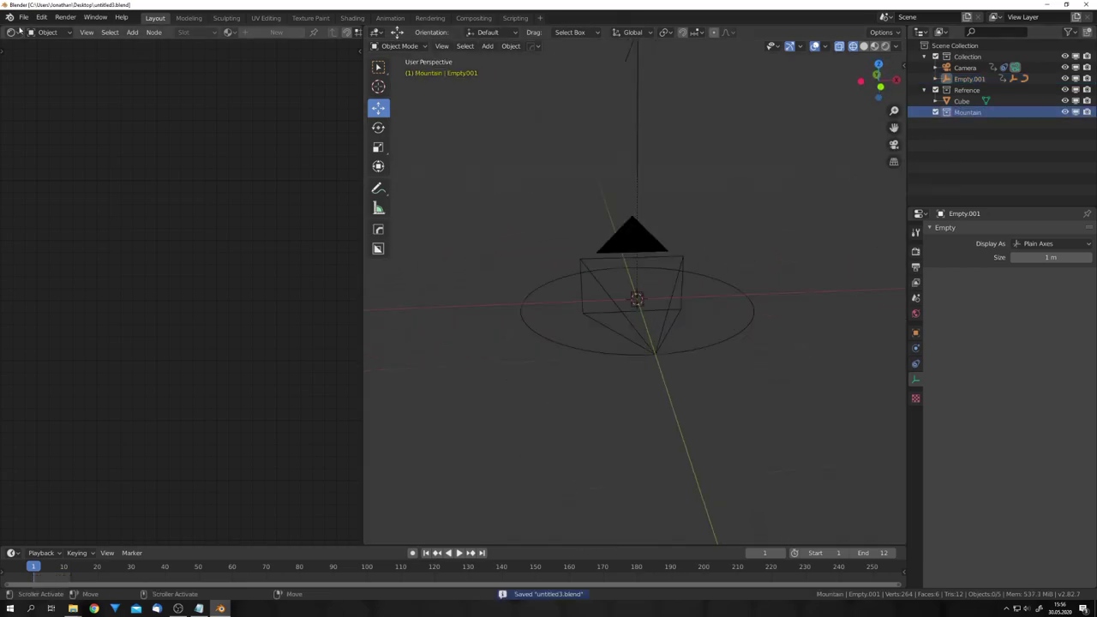
Import the mountain model's meshes into the Mountain collection and collapse its list of objects.
click(24, 21)
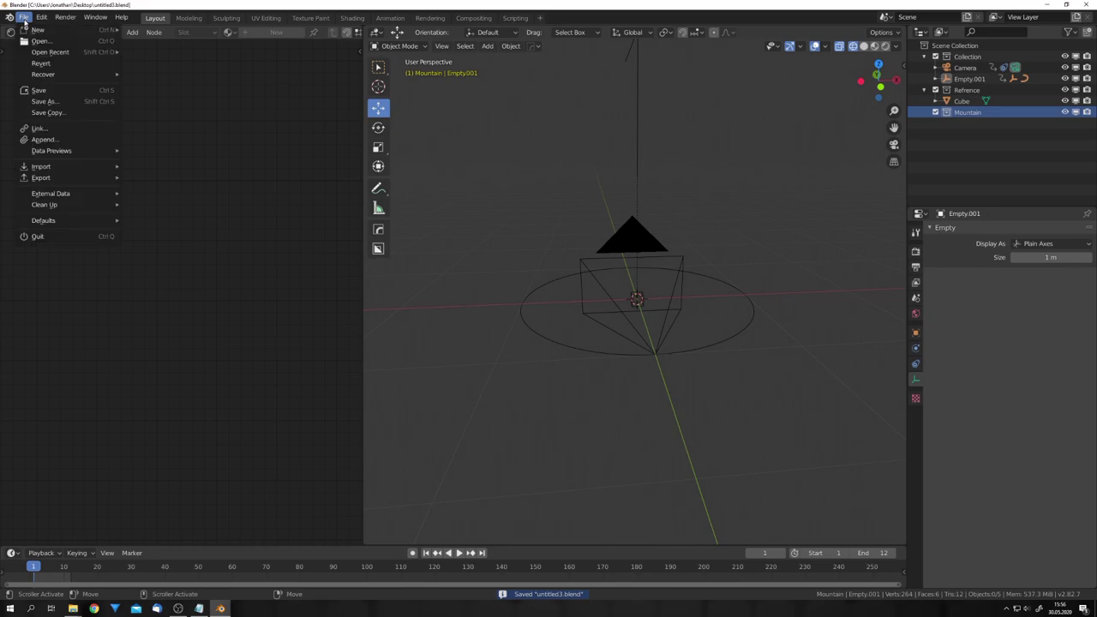
mouse_move(69, 167)
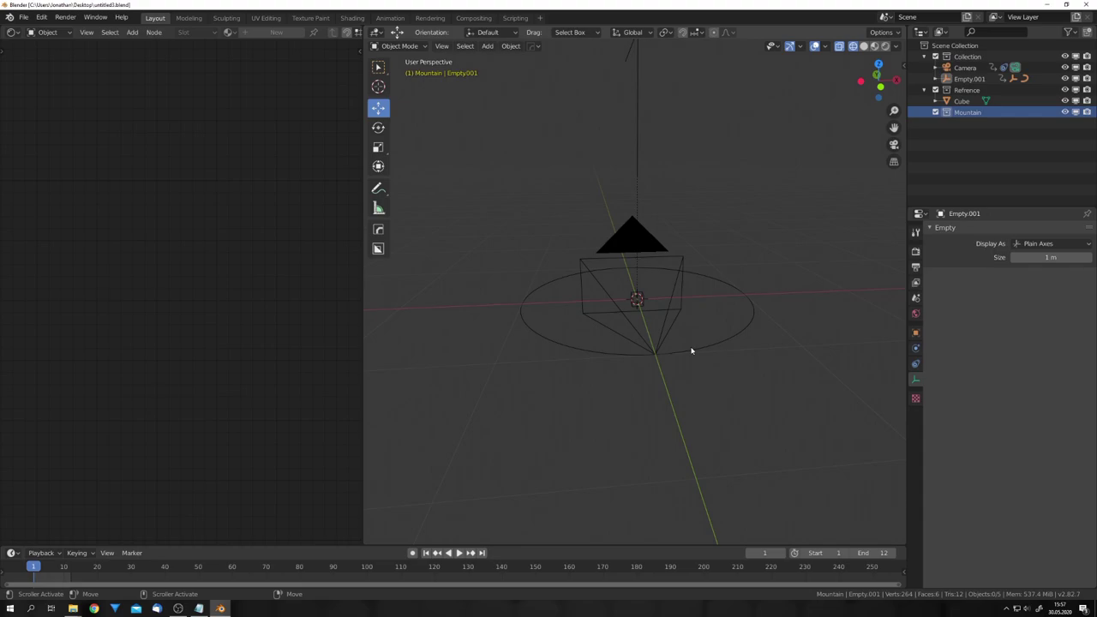
scroll(691, 356, down, 10)
middle_drag(679, 348, 652, 388)
scroll(676, 381, up, 3)
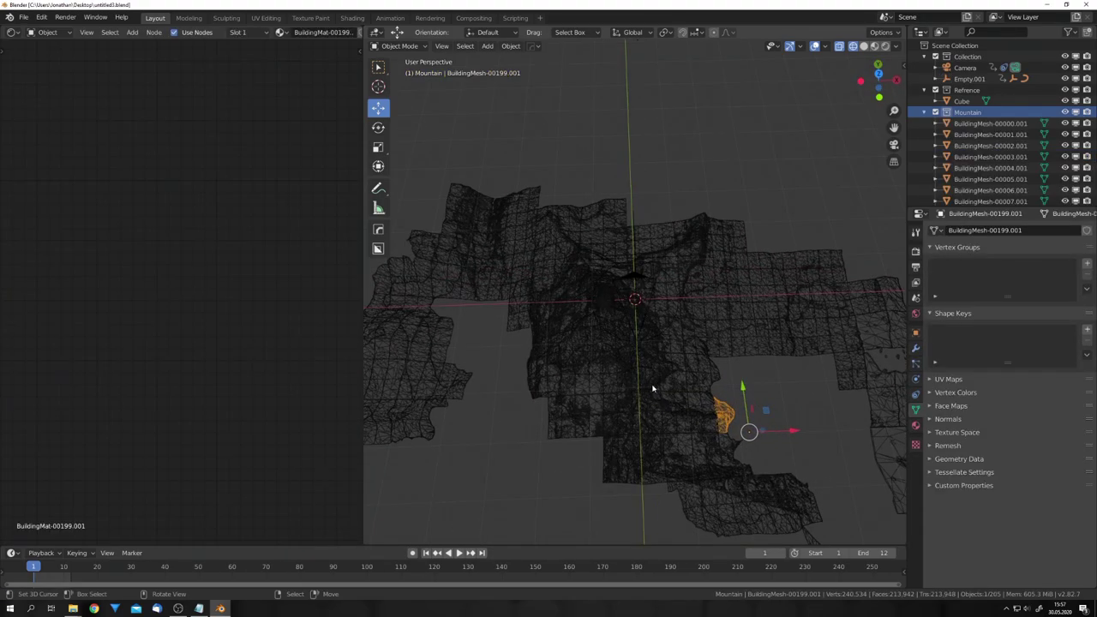
click(924, 112)
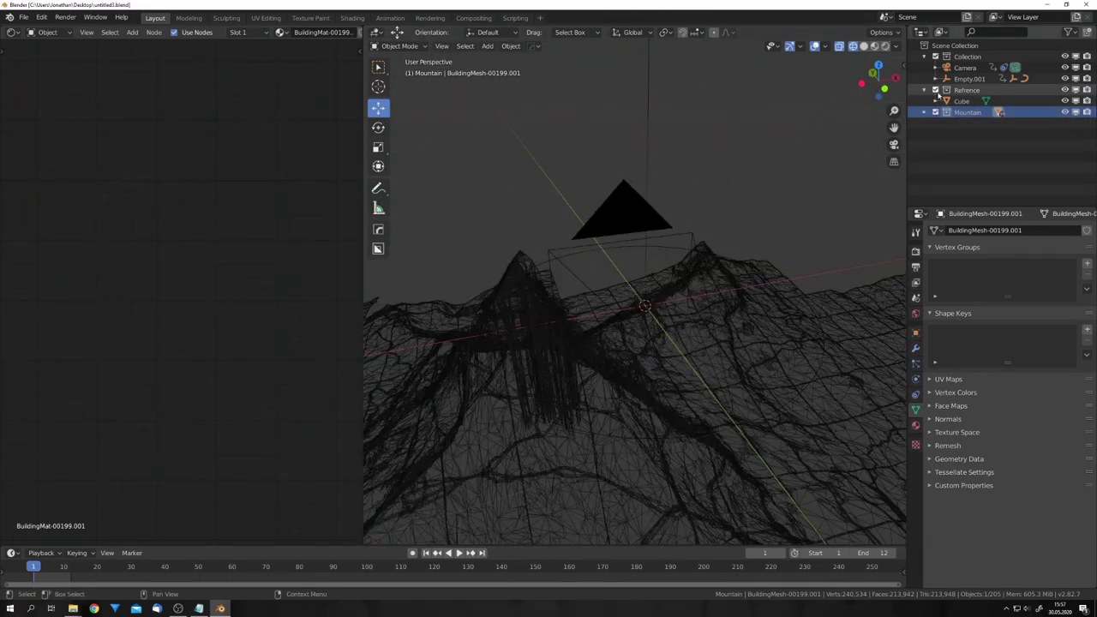
Exclude the Refrence collection from the view layer and select all objects in the Mountain collection.
click(936, 90)
middle_drag(857, 228, 746, 304)
right_click(967, 103)
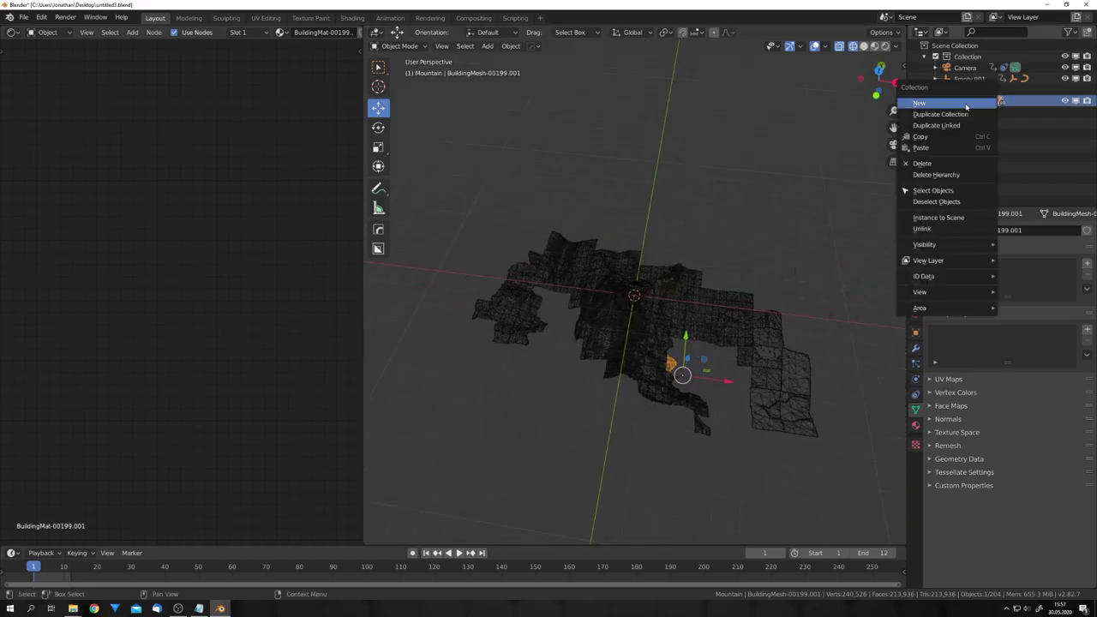
drag(955, 88, 841, 64)
click(819, 167)
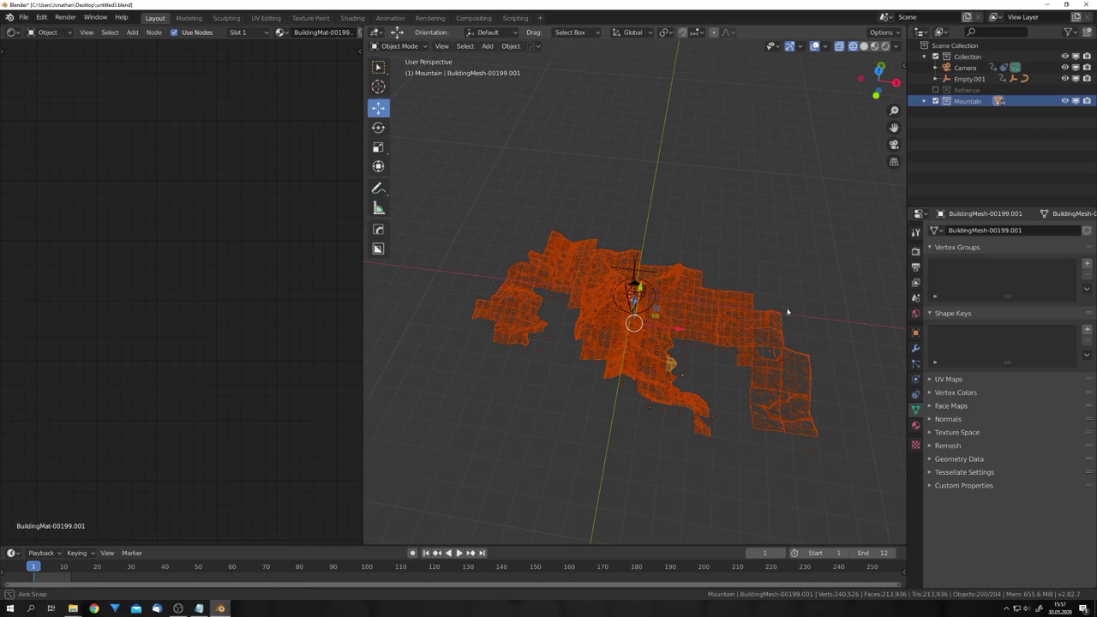
Scale the selected mountain meshes down to roughly the size of the camera's circular path.
middle_drag(786, 311, 786, 344)
key(s)
click(669, 355)
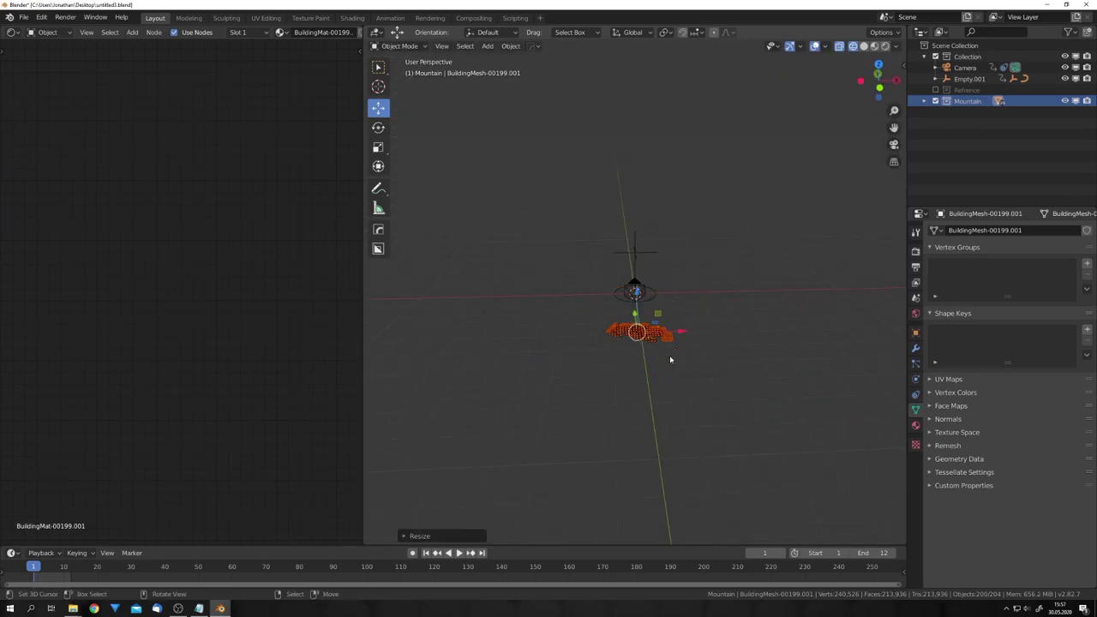
Move the mountain meshes in the top view so the main peak sits near the centre of the camera circle.
key(KP_5)
middle_drag(669, 354, 709, 350)
key(KP_7)
key(g)
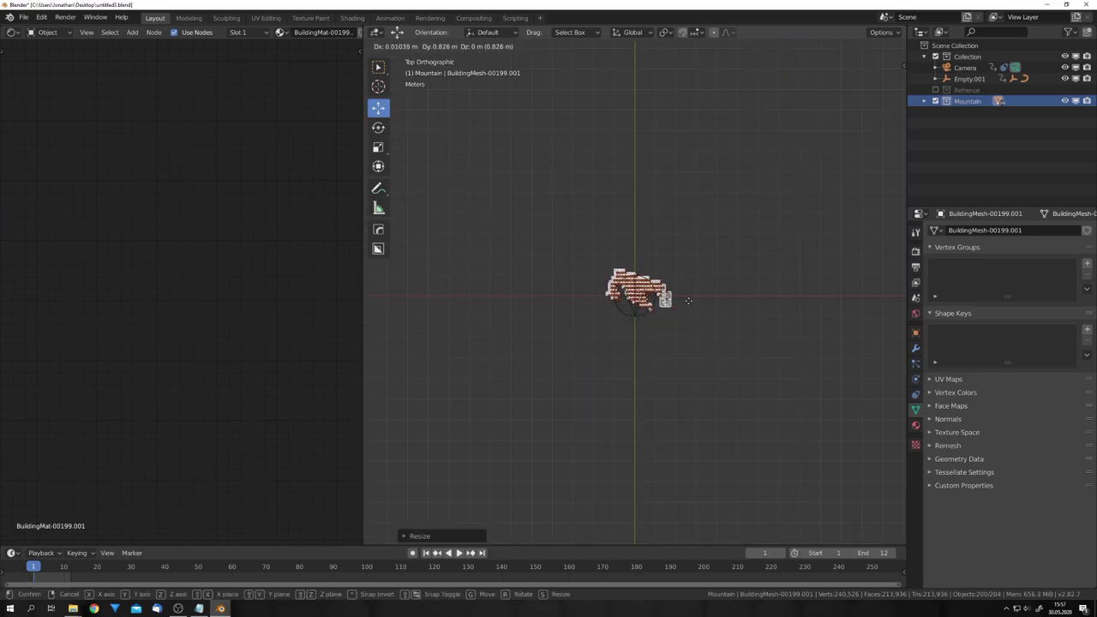
click(678, 311)
scroll(657, 353, up, 10)
scroll(637, 361, up, 4)
key(g)
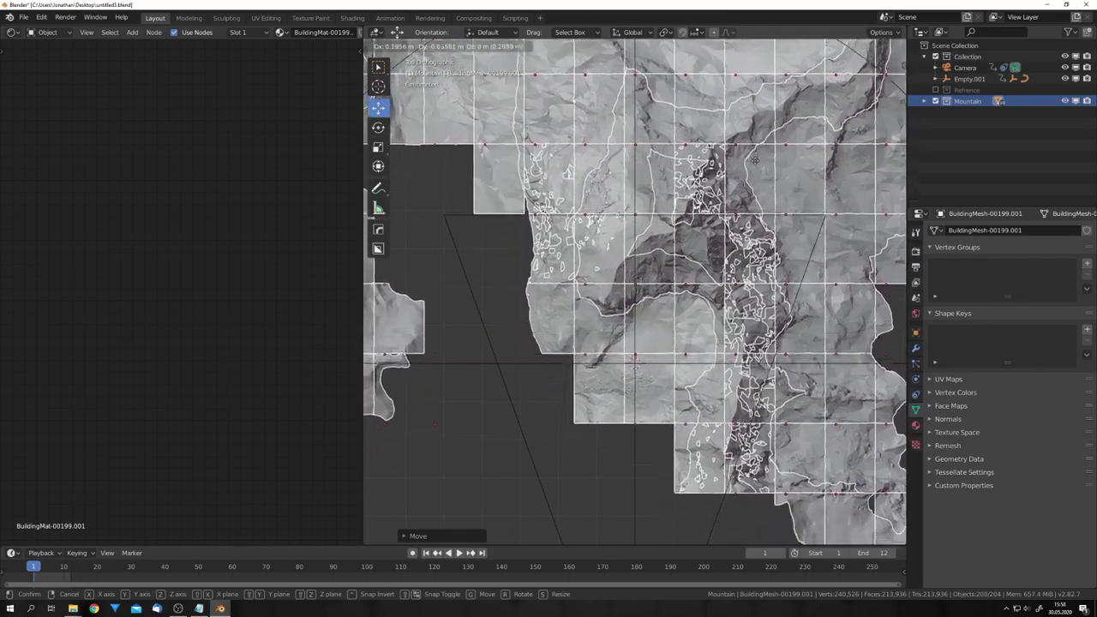
click(706, 264)
ctrl+middle_drag(634, 215, 678, 363)
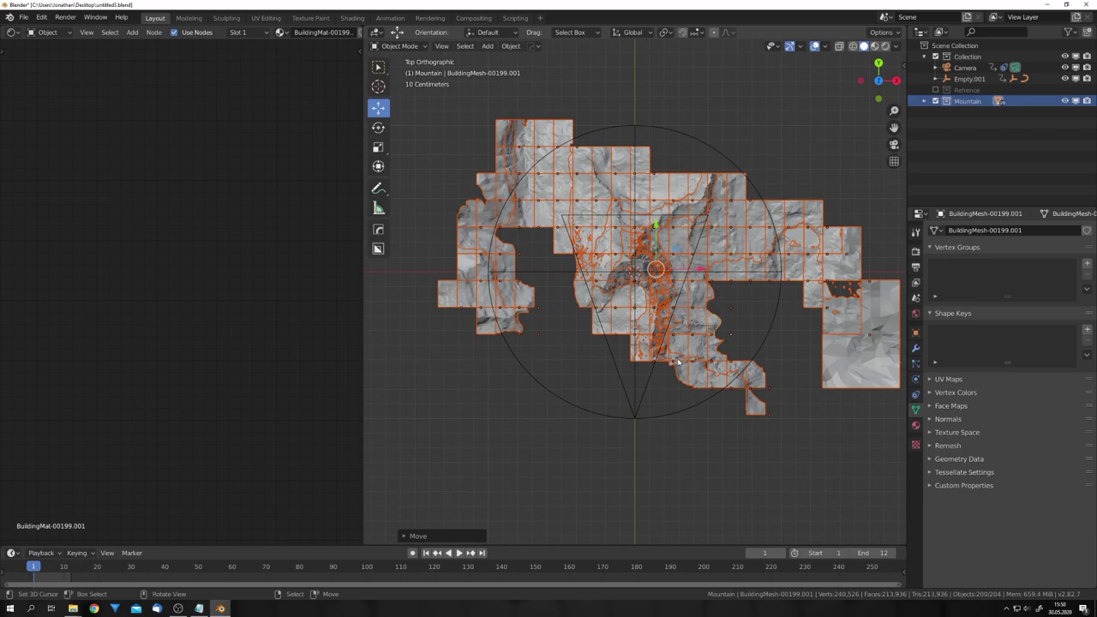
Scale down and reposition the mountain in the camera view so its main peak covers the head.
key(KP_0)
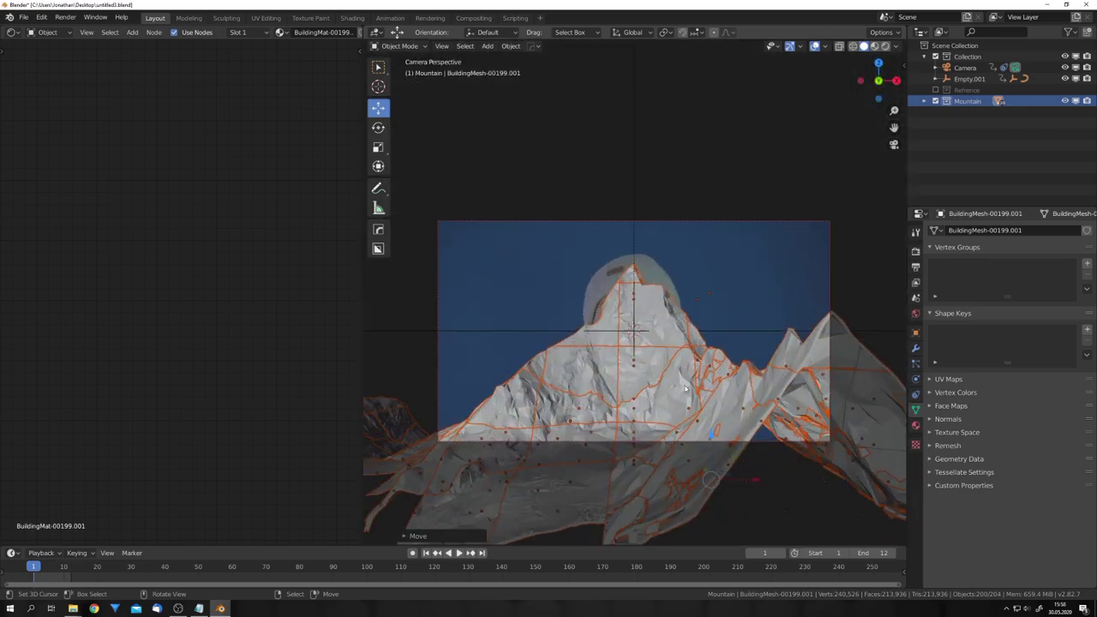
key(s)
click(718, 453)
key(g)
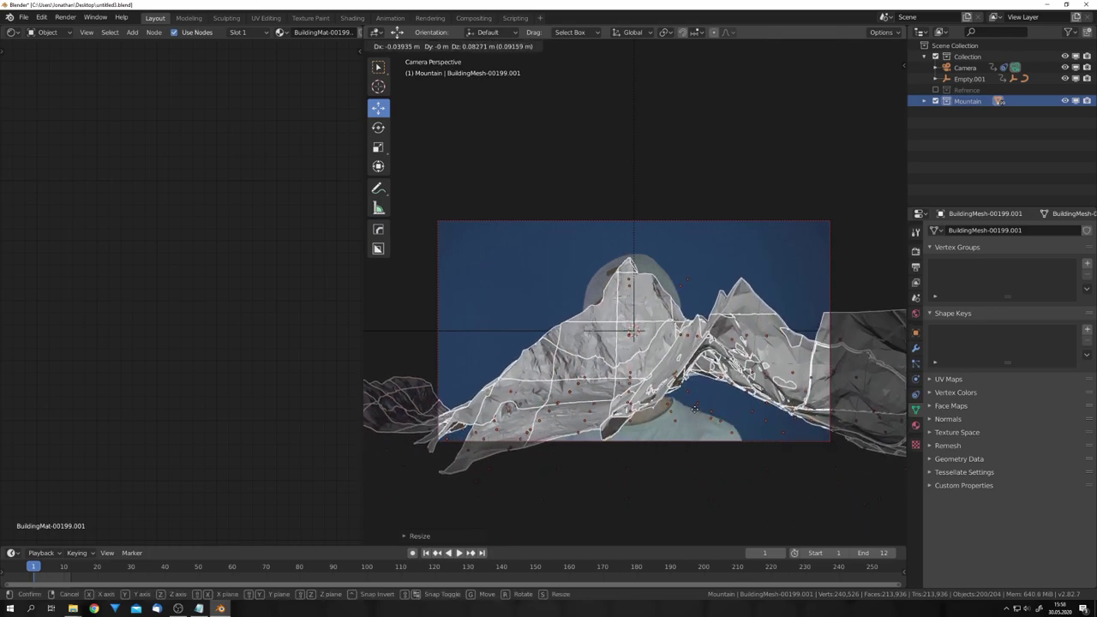
click(686, 403)
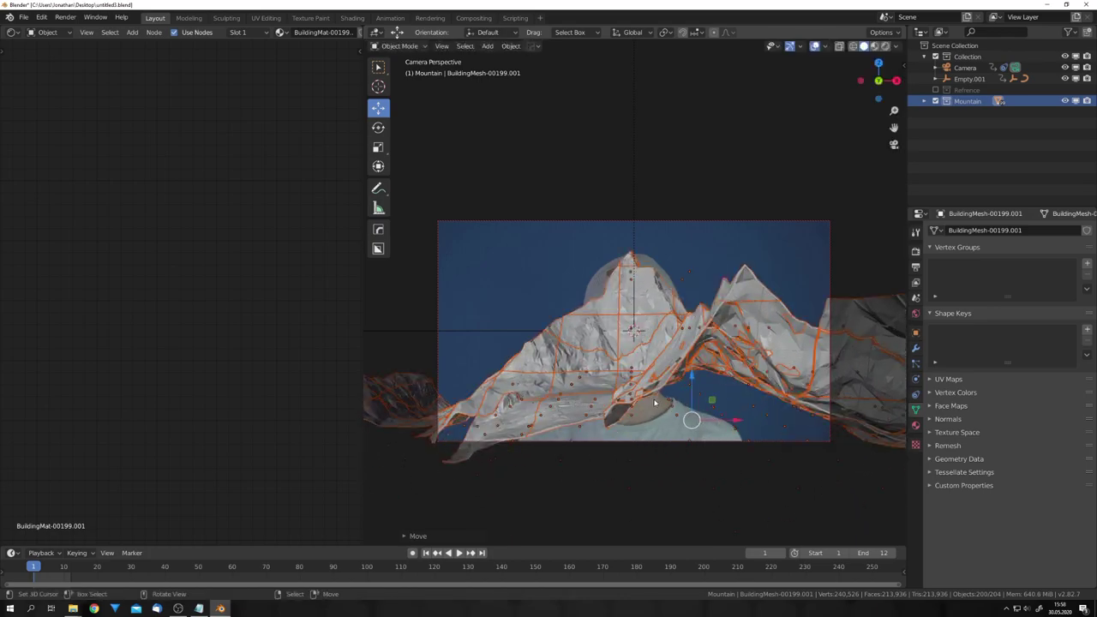
Play the animation through the camera with the mountain in place, and inspect the mountain from above on another frame.
key(space)
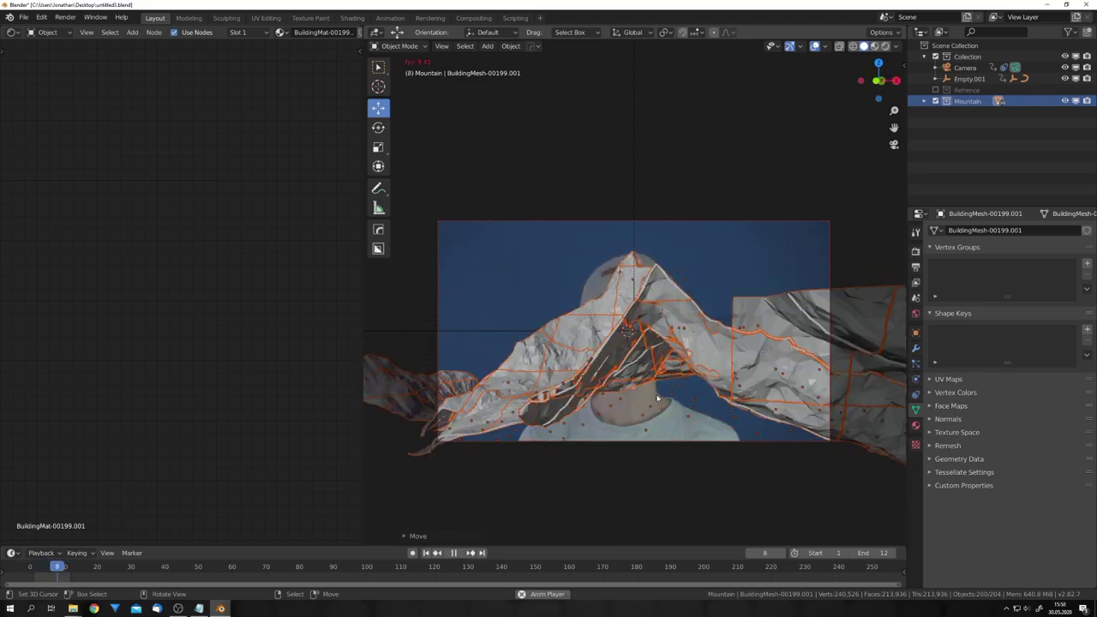
key(Escape)
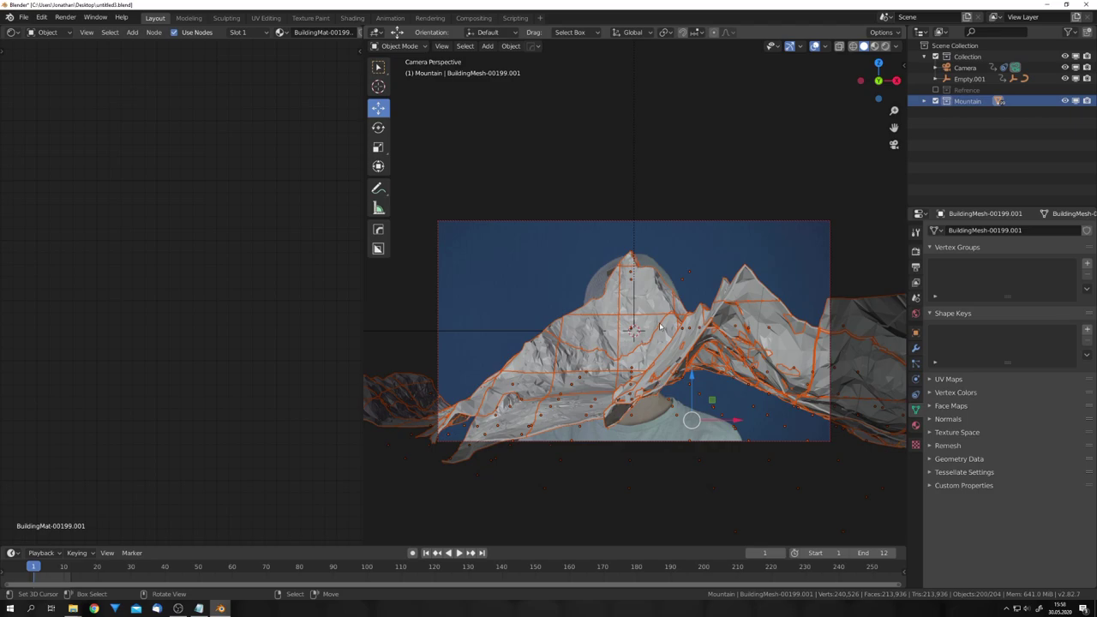
middle_drag(660, 320, 653, 382)
alt+scroll(653, 381, down, 5)
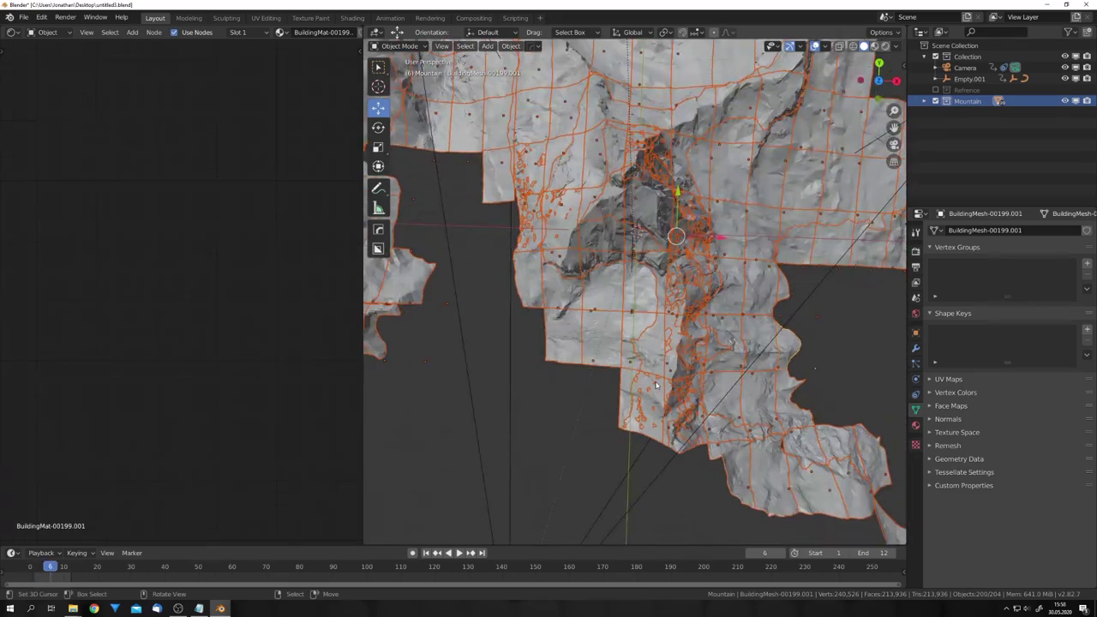
Move the mountain meshes slightly along the Y axis and check their position through the camera on frame 8.
key(g)
key(y)
click(653, 399)
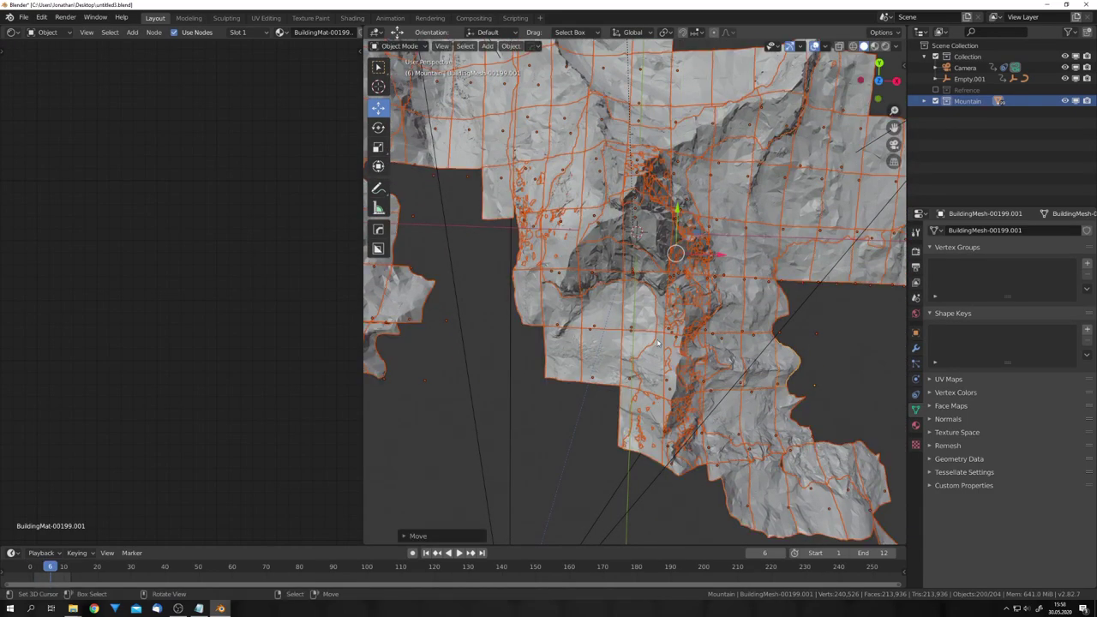
key(KP_0)
alt+scroll(653, 334, down, 2)
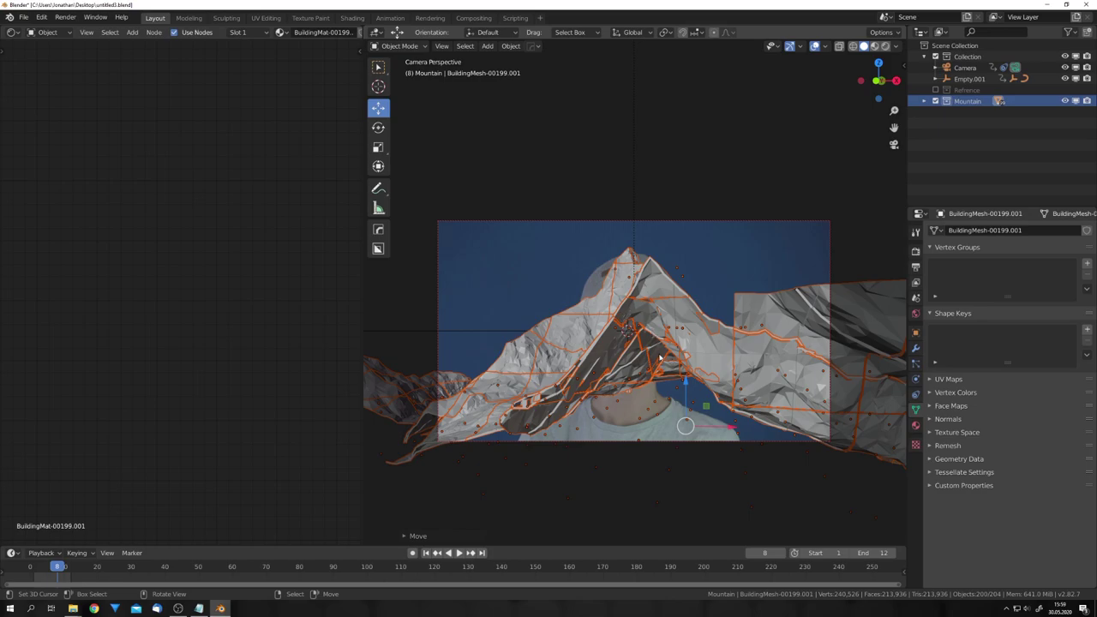
Exclude the collection holding the camera rig from the view layer and deselect the mountain meshes.
middle_drag(670, 310, 670, 386)
scroll(670, 359, down, 4)
middle_drag(670, 339, 671, 393)
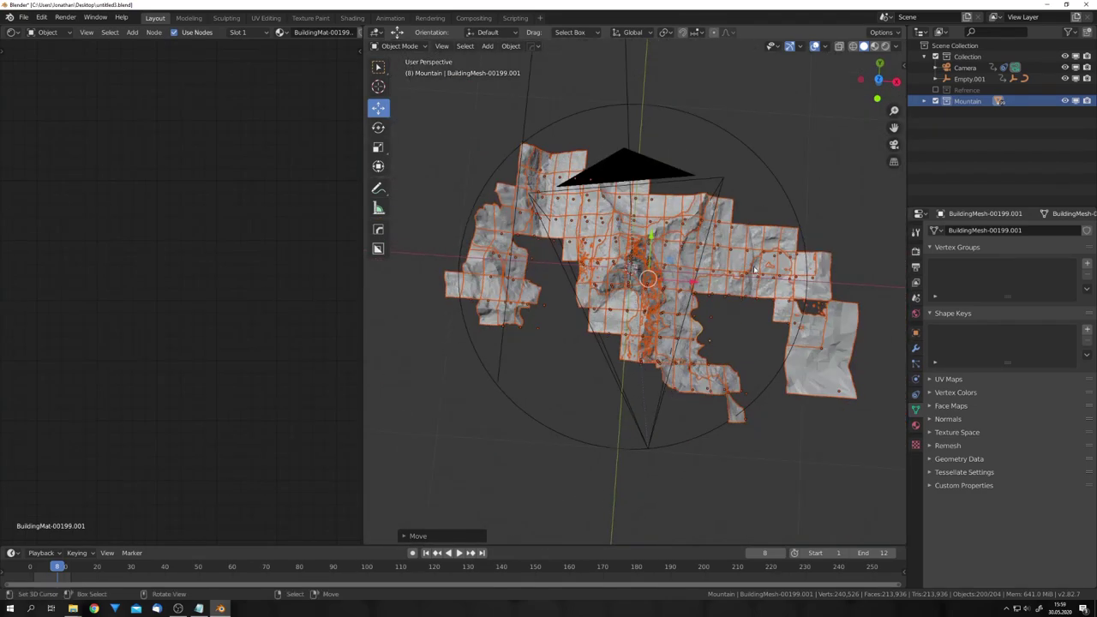
click(934, 56)
key(alt+a)
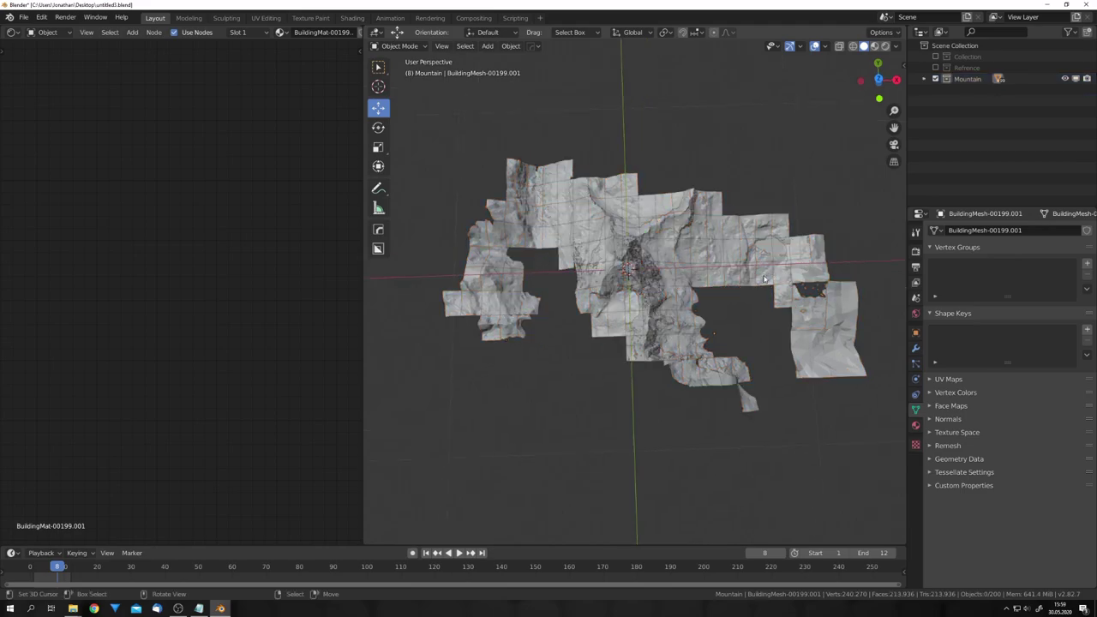
scroll(730, 320, down, 2)
mouse_move(713, 321)
middle_down()
mouse_move(730, 320)
mouse_move(722, 331)
middle_up()
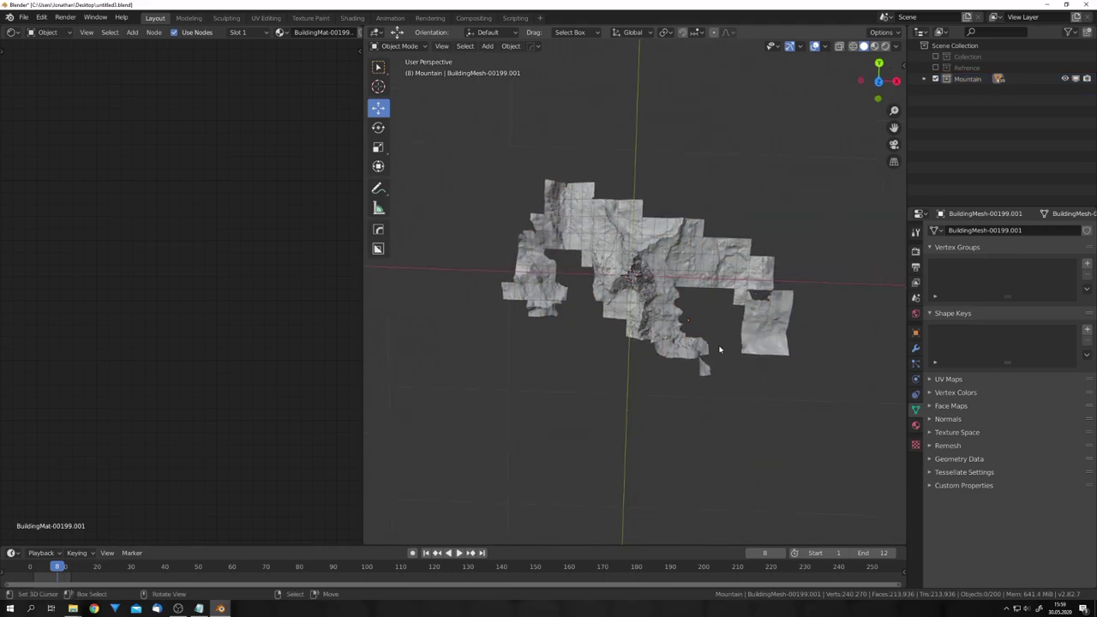
Box-select the outlying mountain tiles around the main peak in the top view and delete them.
key(KP_7)
key(b)
drag(851, 416, 693, 151)
key(b)
drag(815, 438, 503, 313)
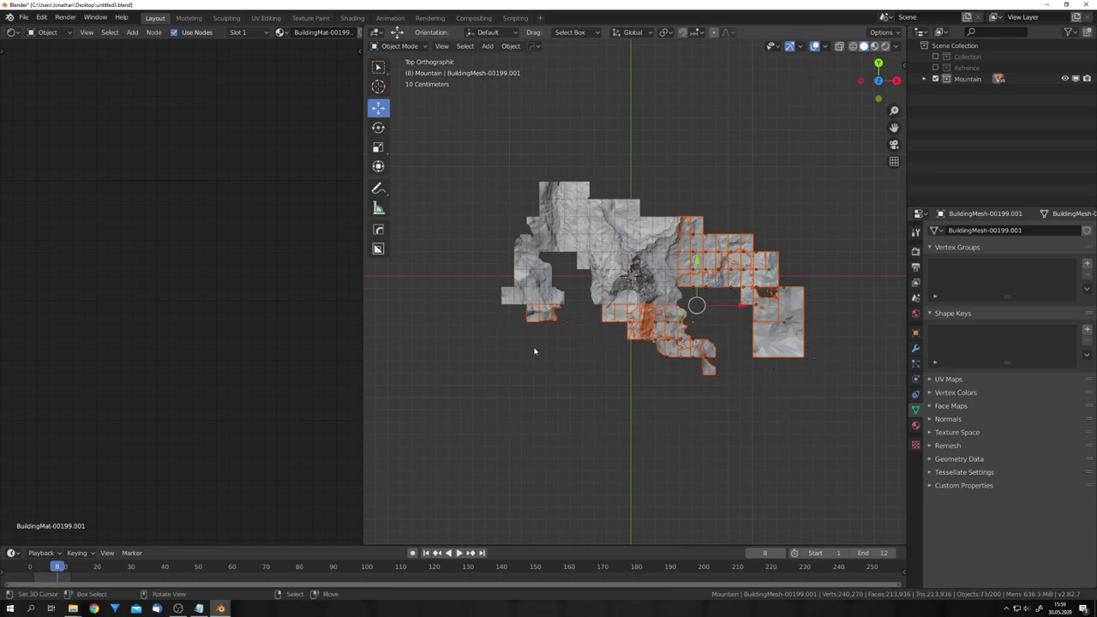
key(b)
drag(450, 132, 573, 398)
key(Delete)
Play the animation through the camera to inspect the trimmed mountain.
key(KP_0)
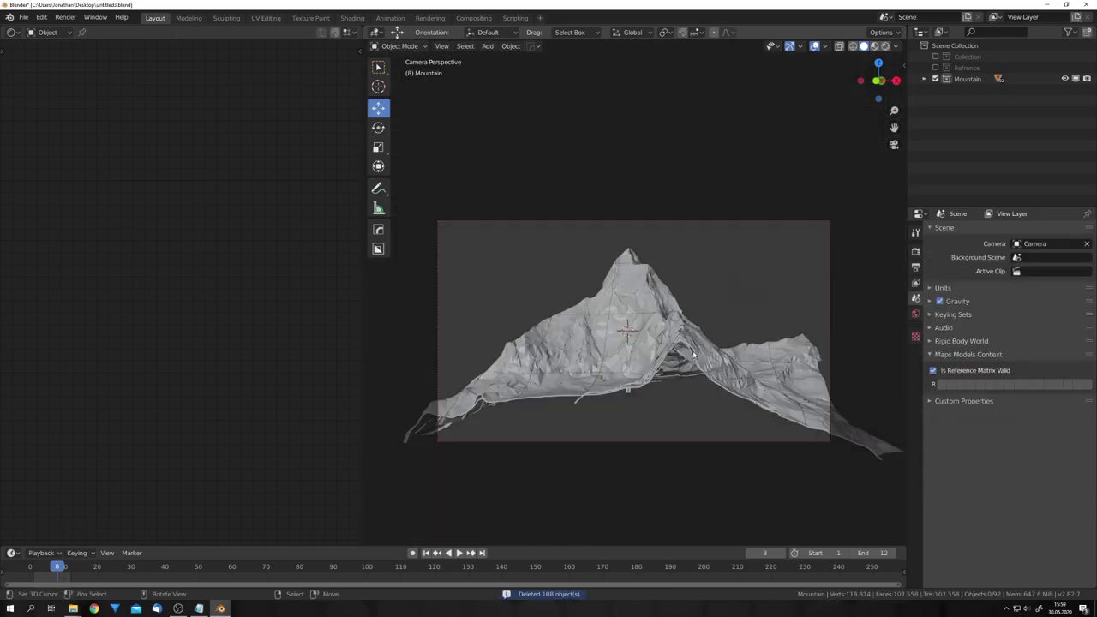
key(space)
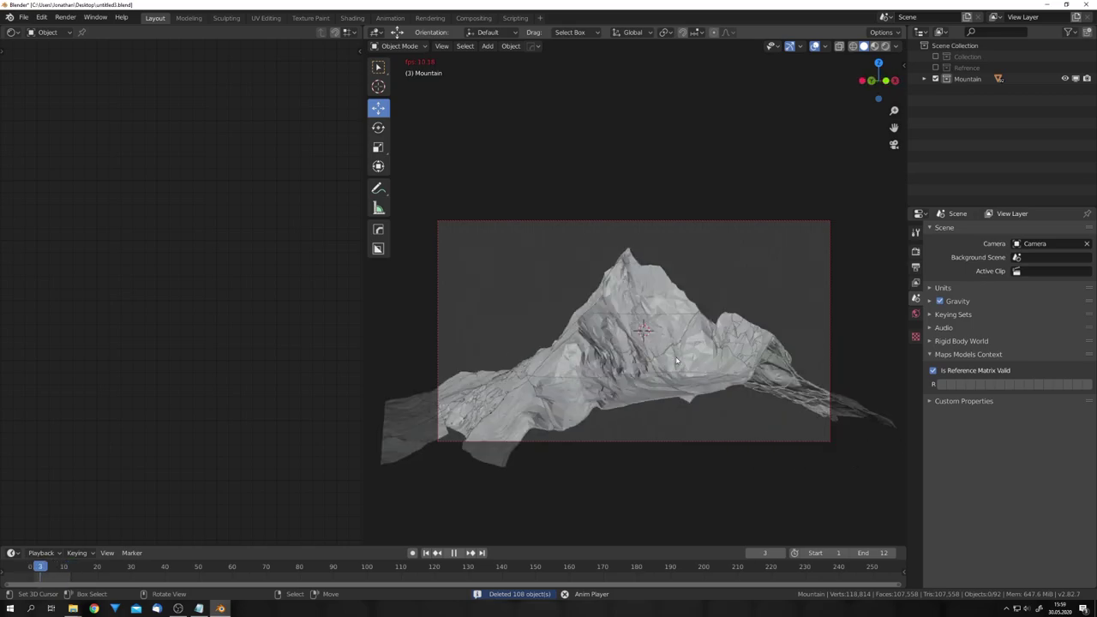
key(space)
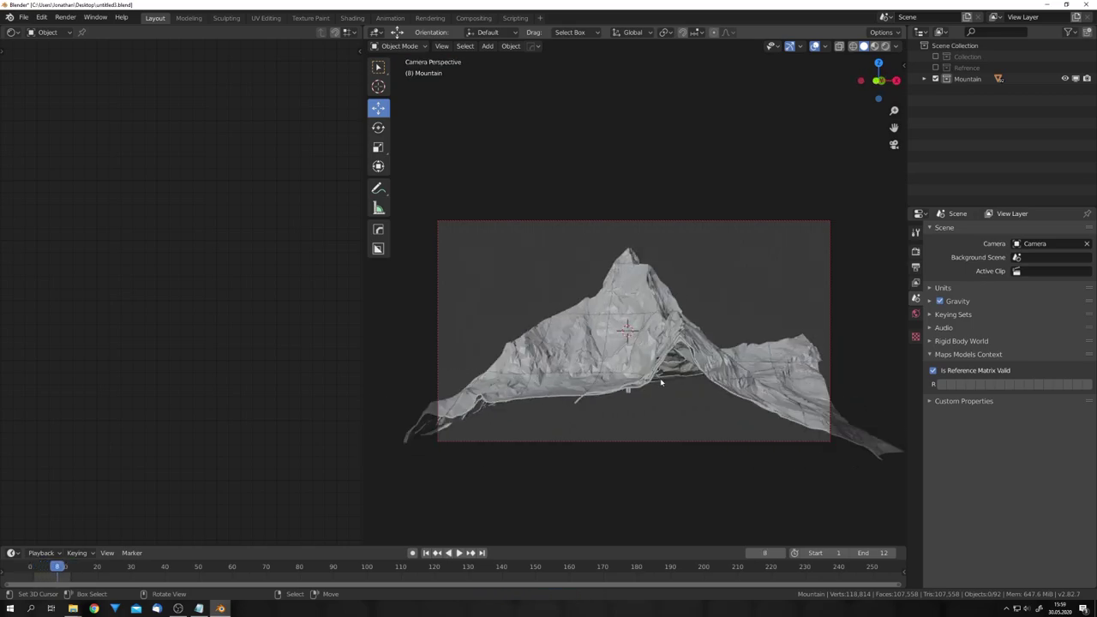
Rotate all remaining mountain meshes about 90 degrees around the global Z axis.
middle_drag(668, 340, 675, 389)
key(a)
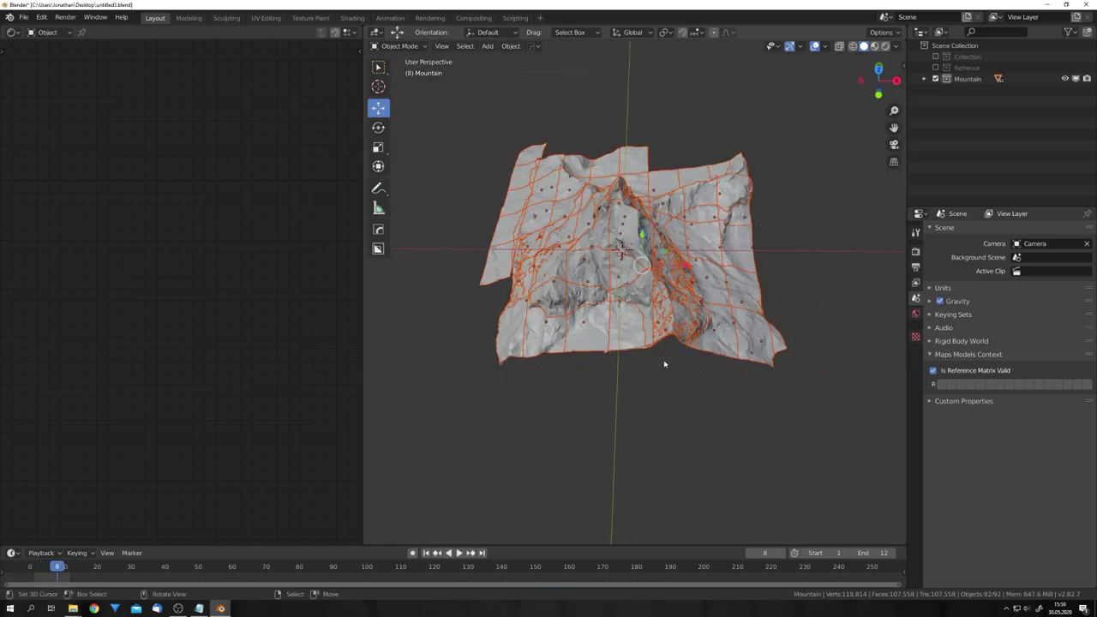
scroll(662, 364, down, 4)
key(r)
key(z)
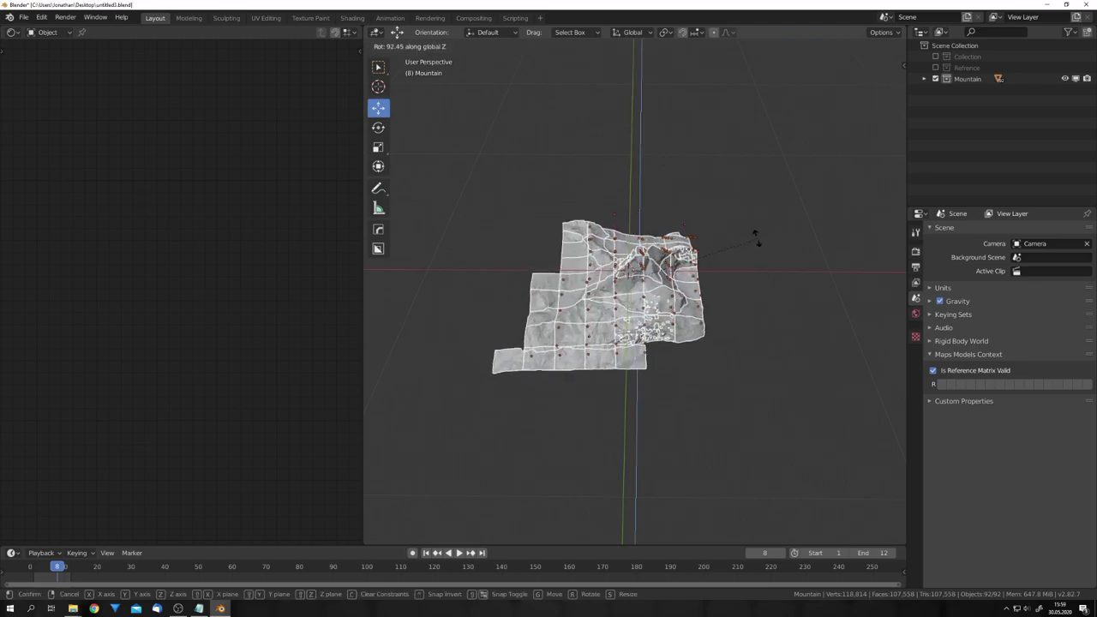
click(754, 247)
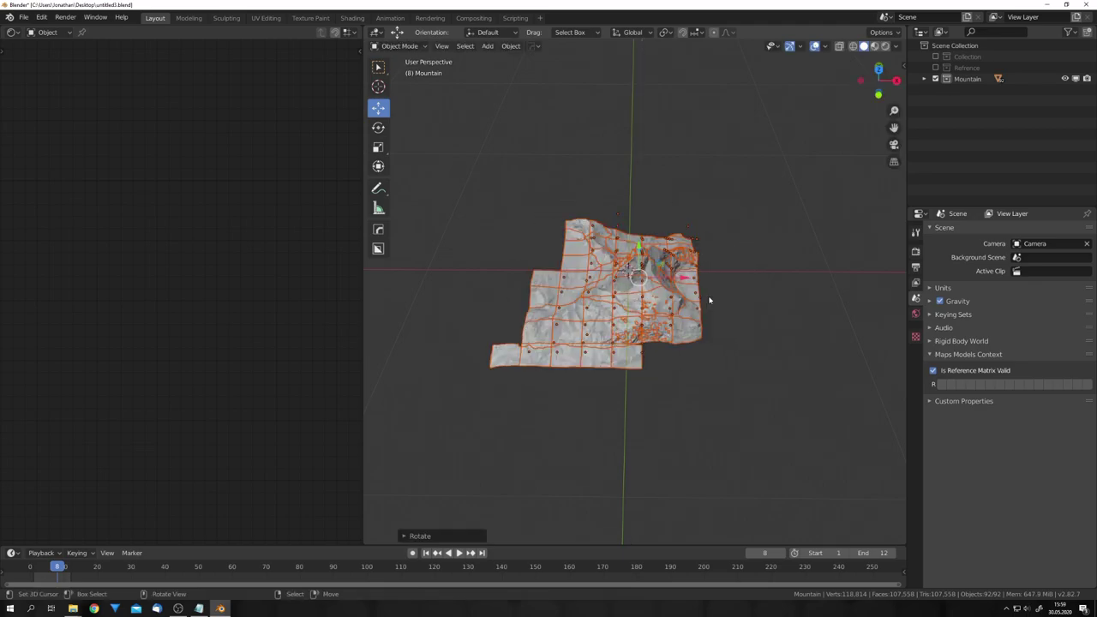
Deselect everything and play the animation through the camera to check the rotated mountain.
key(KP_0)
key(alt+a)
key(space)
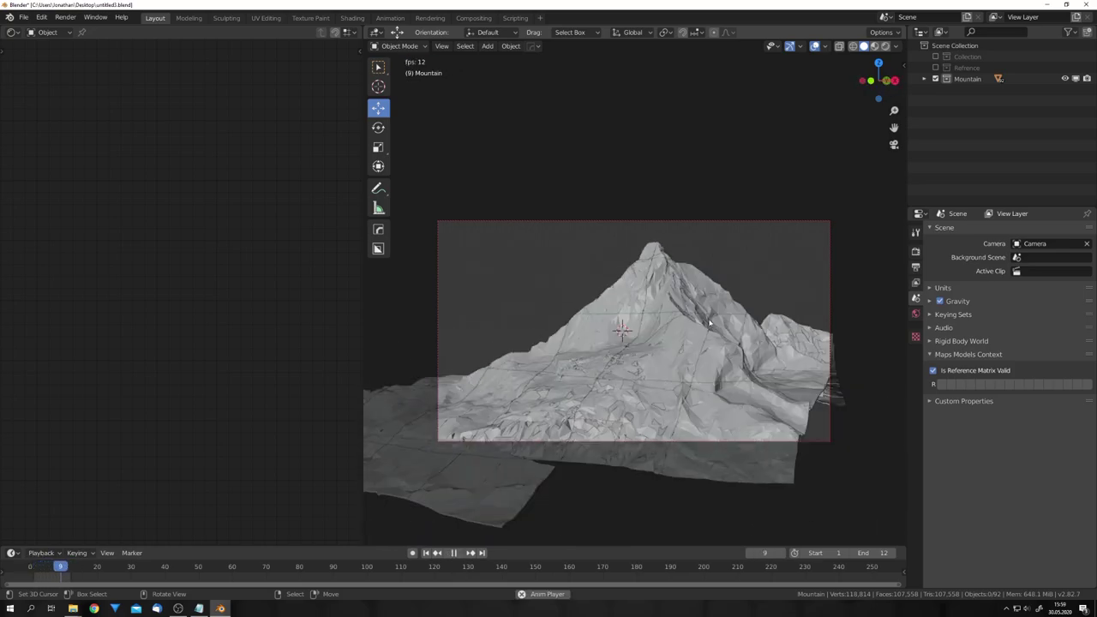
key(space)
Re-enable the camera rig collection and compare the mountain in wireframe with the head photos during playback.
click(935, 57)
shift+middle_drag(693, 366, 689, 329)
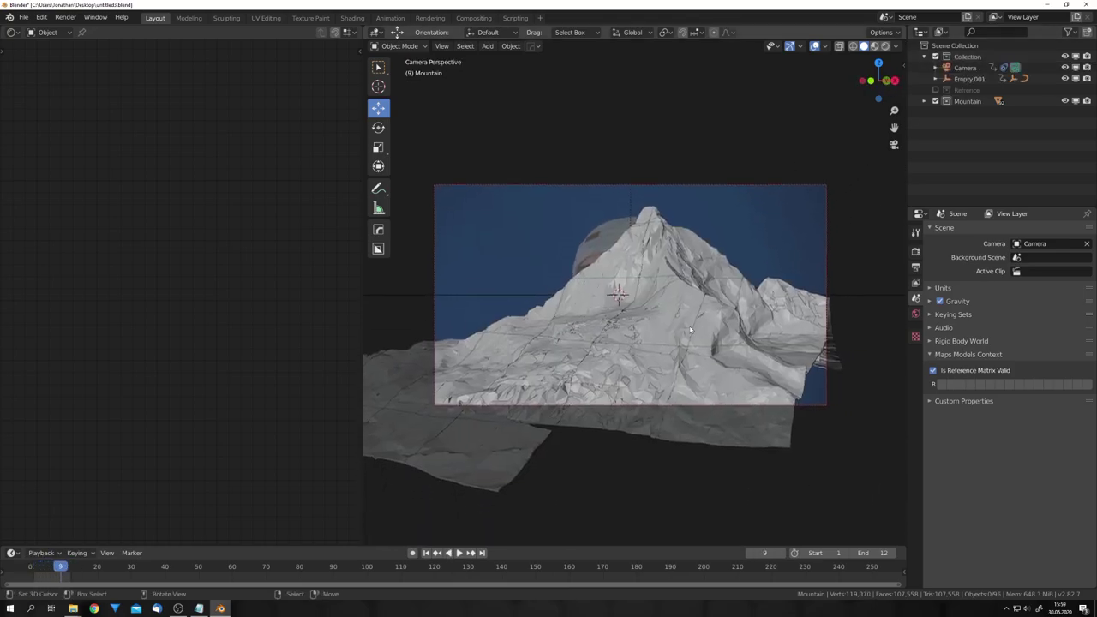
key(shift+z)
key(space)
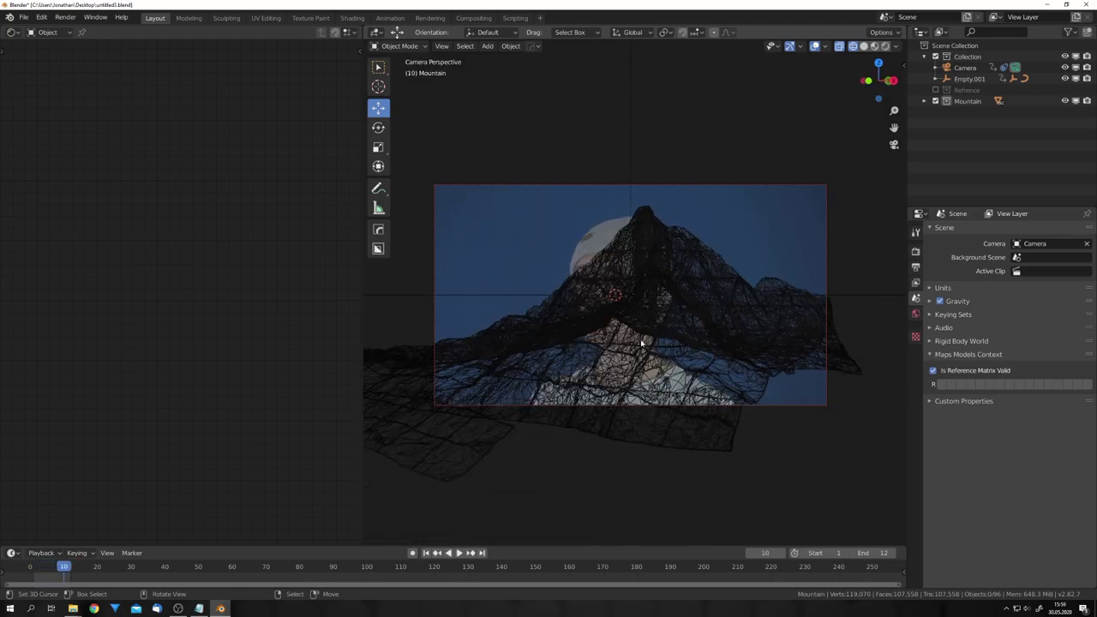
key(space)
Select all objects in the Mountain collection, move the peak over the head in the camera view, and check it in playback.
right_click(969, 101)
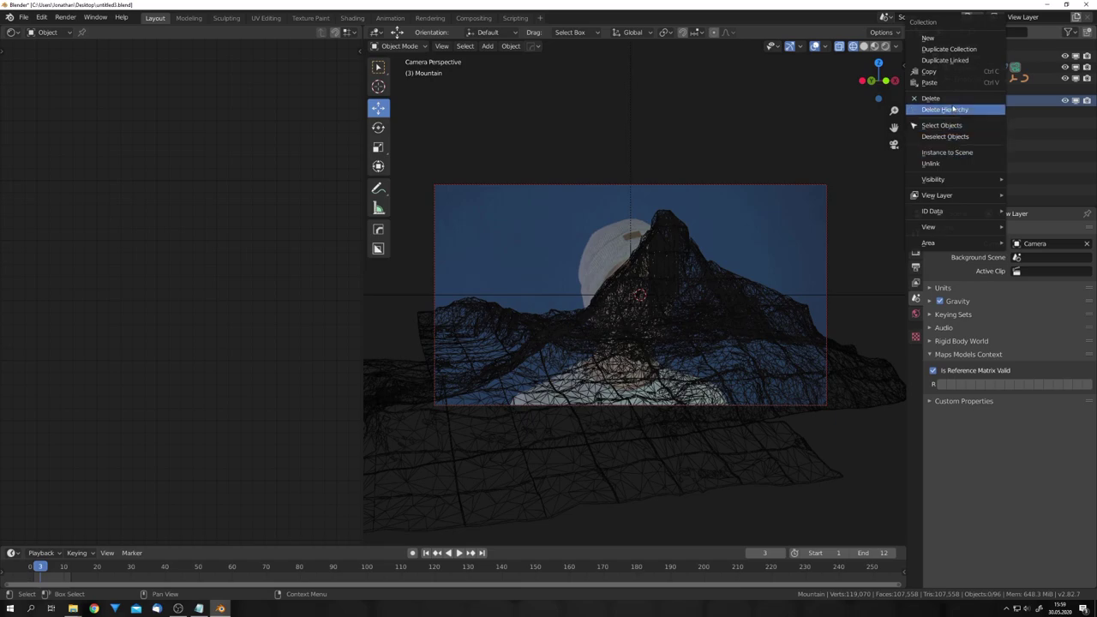
click(941, 125)
key(g)
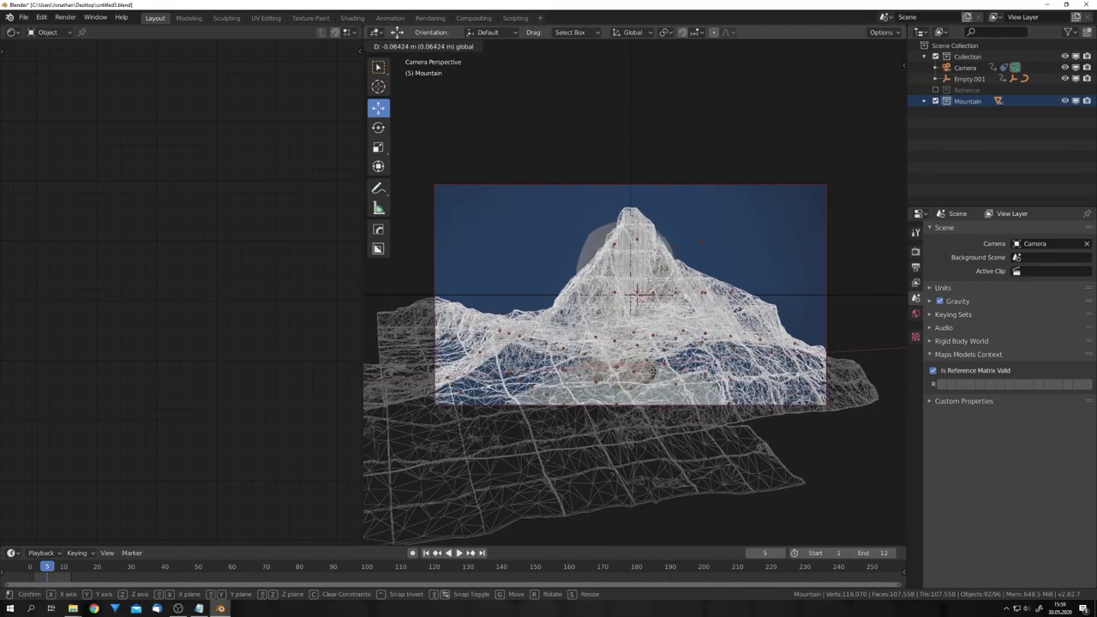
click(656, 374)
key(space)
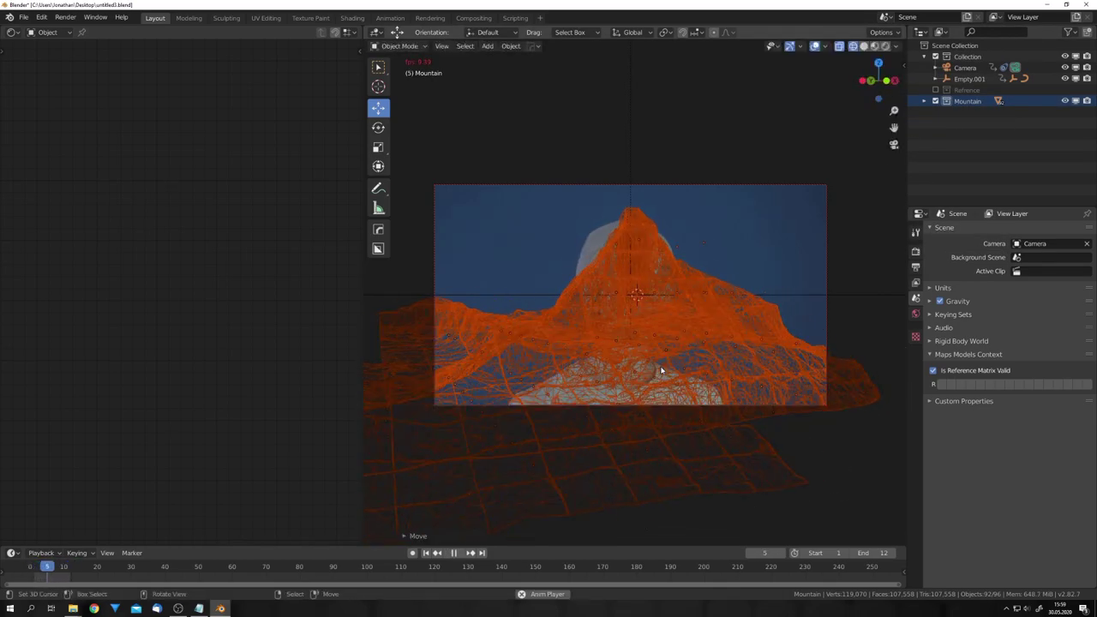
key(Escape)
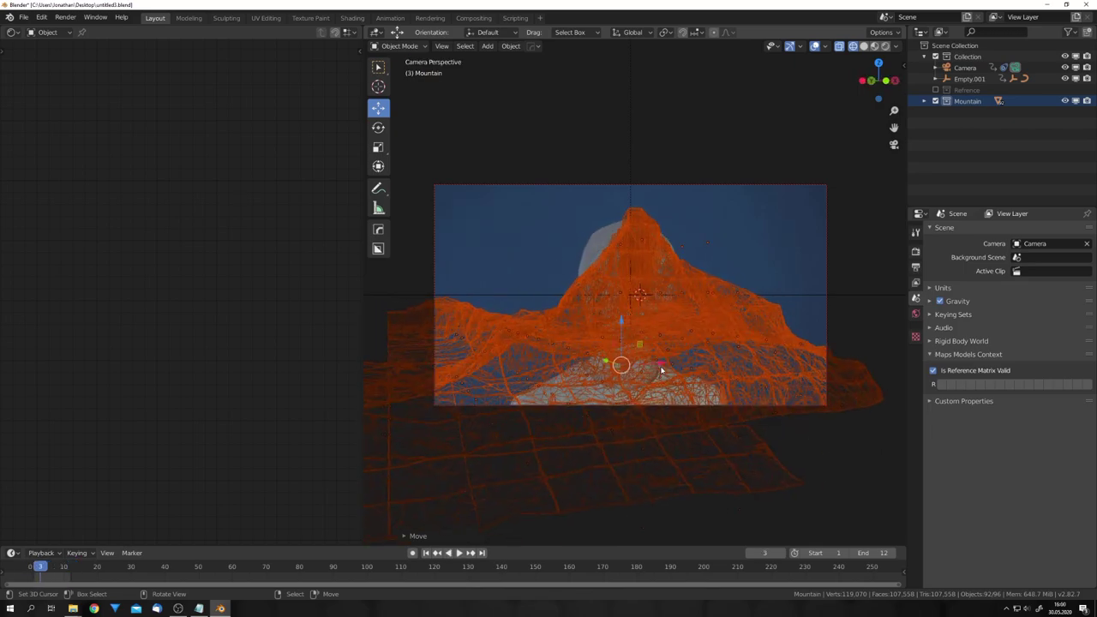
key(alt+a)
Add a cube and scale it down until it is roughly as wide as the mountain's peak.
key(shift+a)
mouse_move(668, 323)
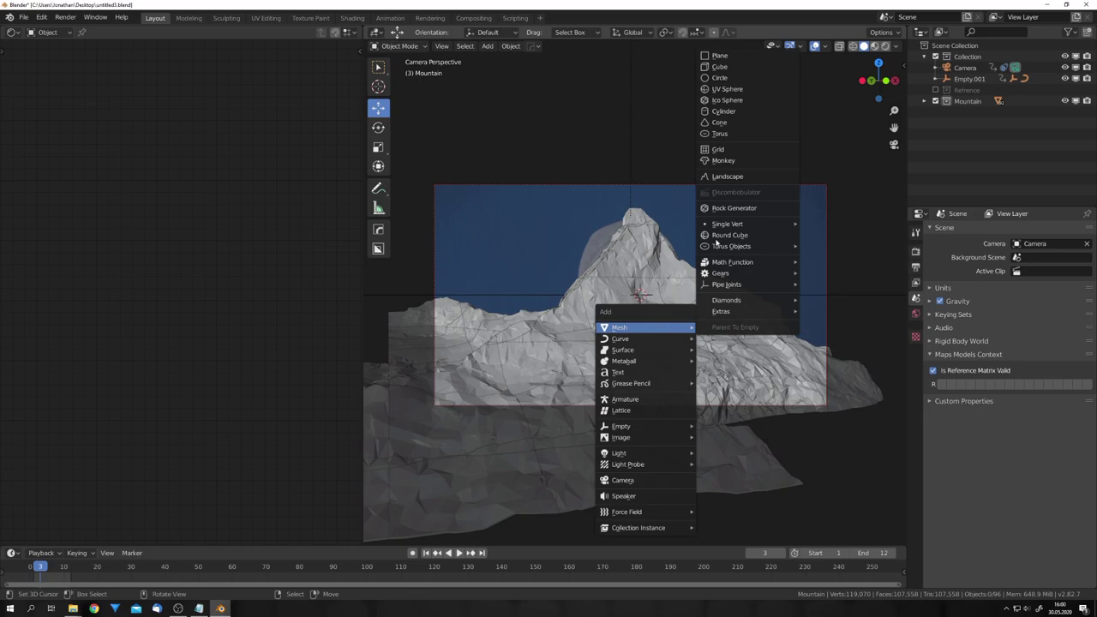
click(732, 78)
key(s)
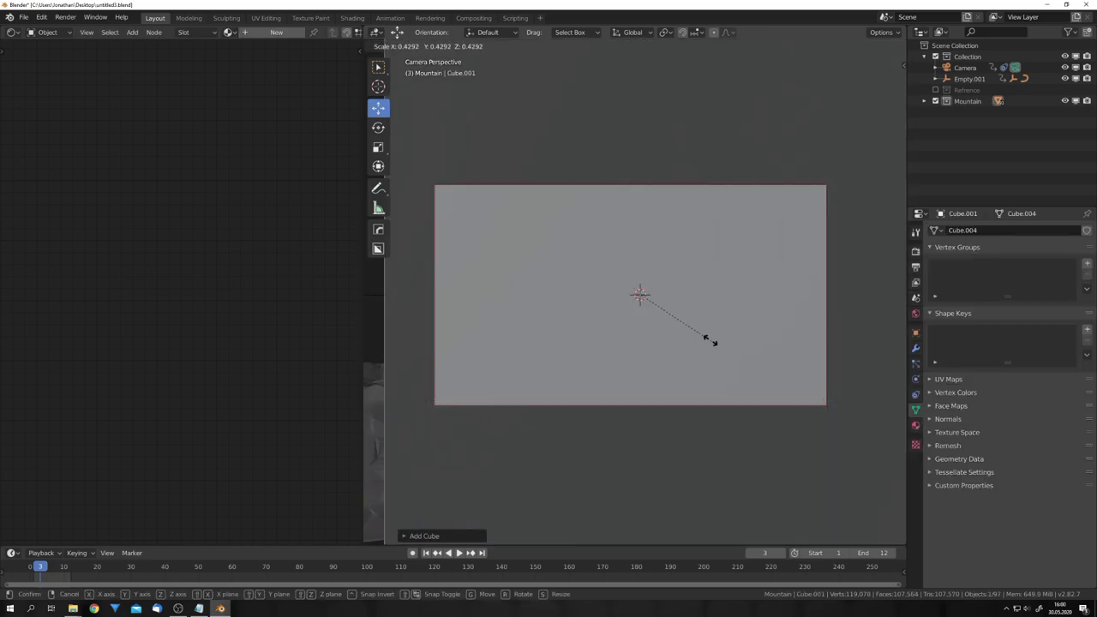
click(656, 305)
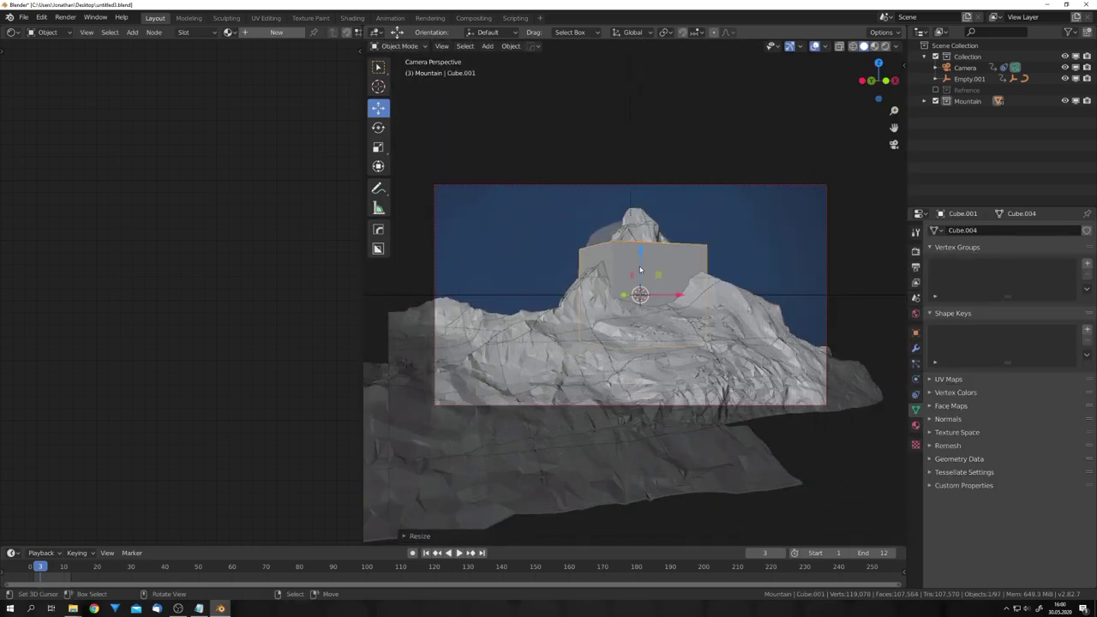
Raise the cube to the height of the mountain's summit and nudge it along the Y axis beside the peak.
drag(640, 270, 640, 210)
middle_drag(639, 211, 628, 298)
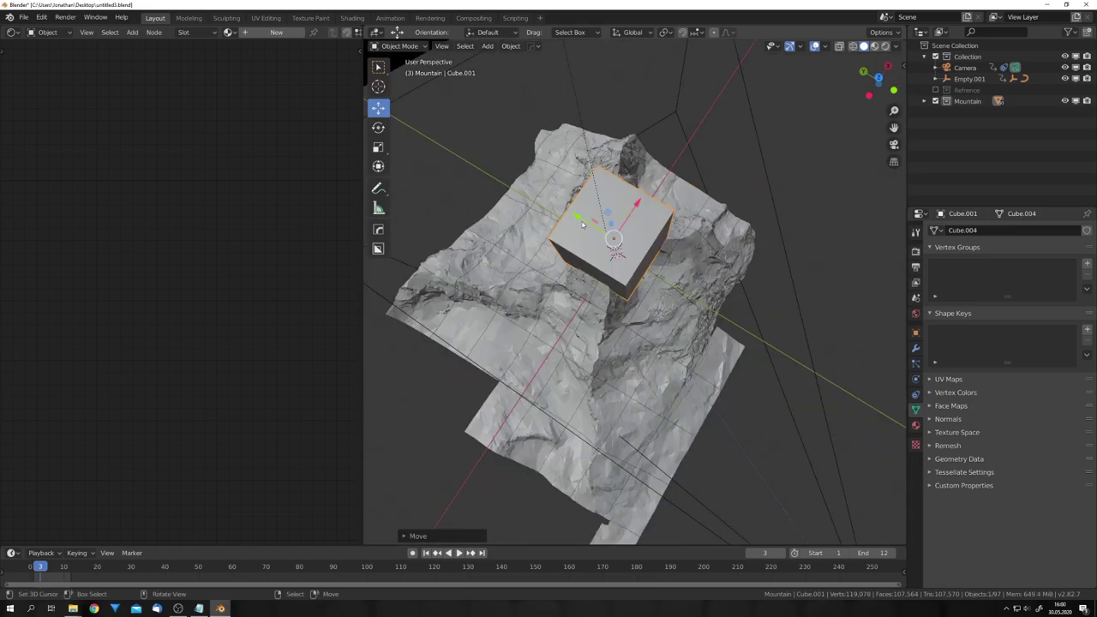
drag(582, 225, 587, 227)
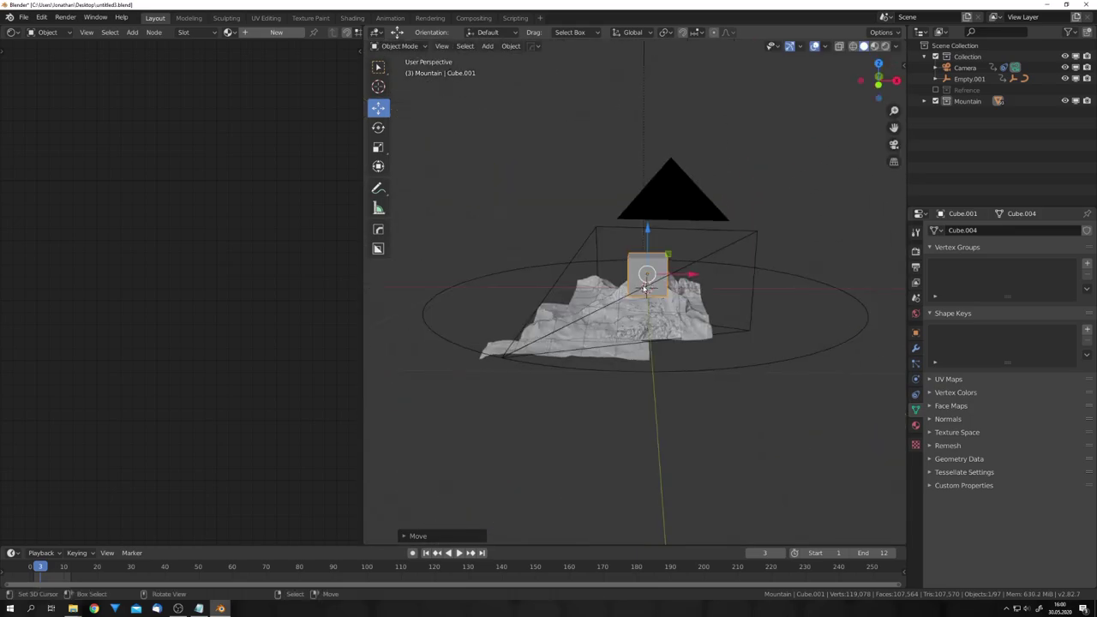
middle_drag(622, 293, 664, 334)
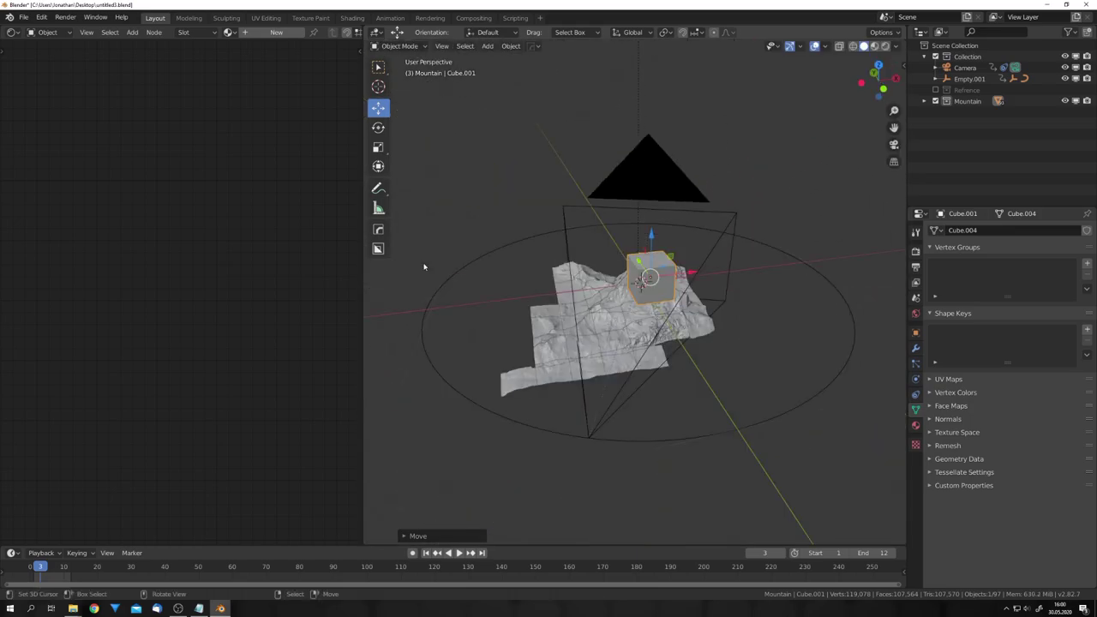
Create a new material for the cube.
click(27, 17)
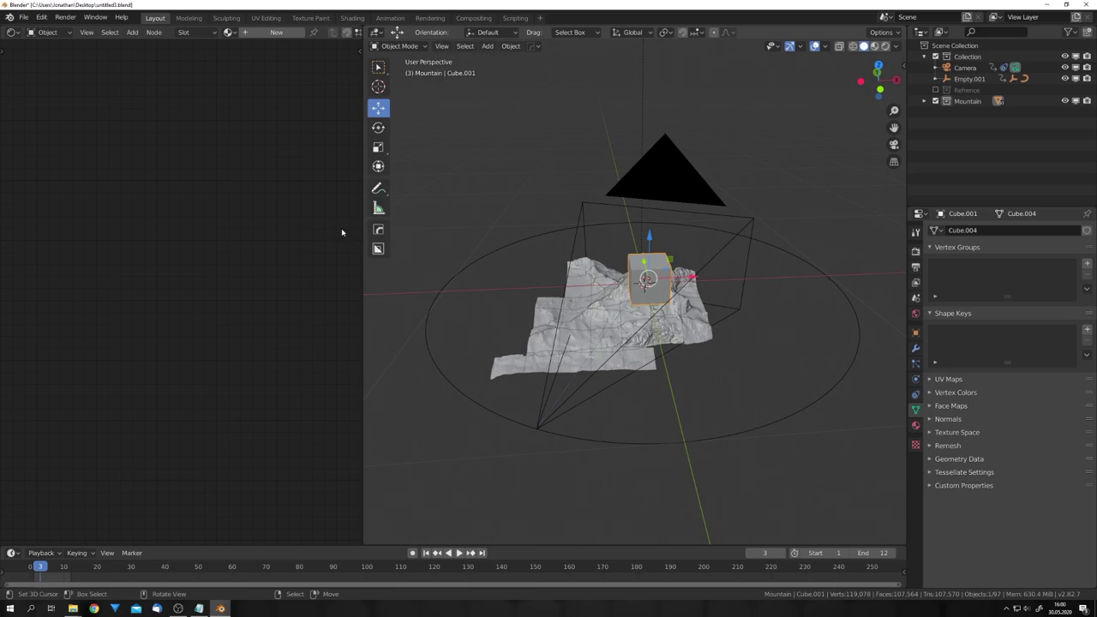
key(Escape)
click(276, 31)
scroll(193, 221, down, 7)
middle_drag(250, 208, 136, 265)
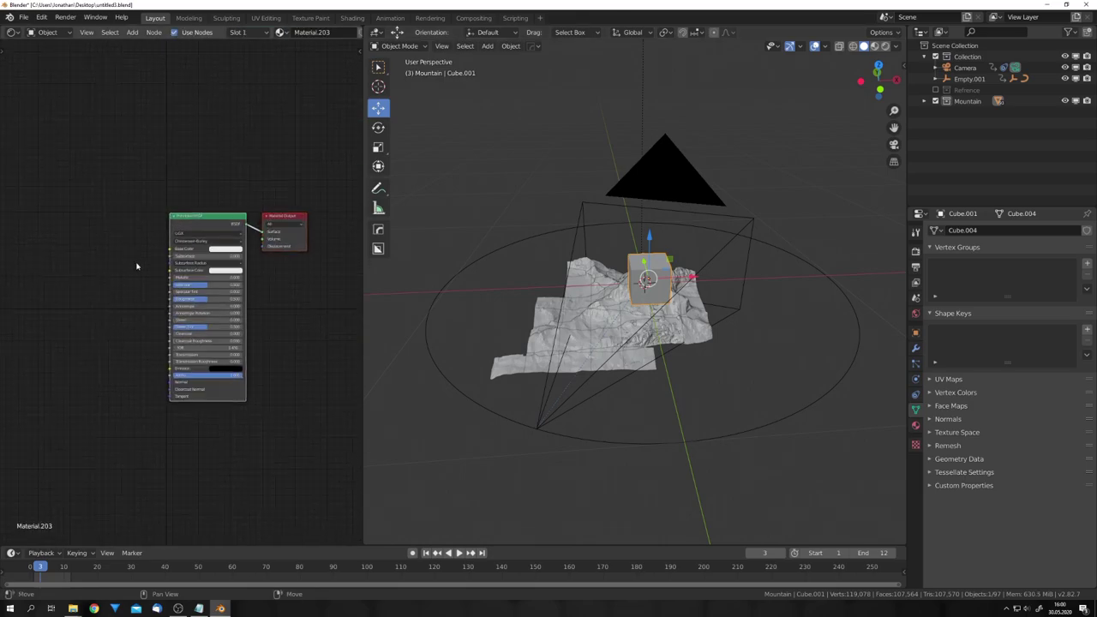
Replace the cube material's Principled BSDF with the CloudMat node group and connect its output to the Material Output's Volume.
scroll(154, 248, up, 5)
click(215, 196)
key(x)
middle_drag(191, 207, 196, 243)
key(shift+a)
mouse_move(197, 345)
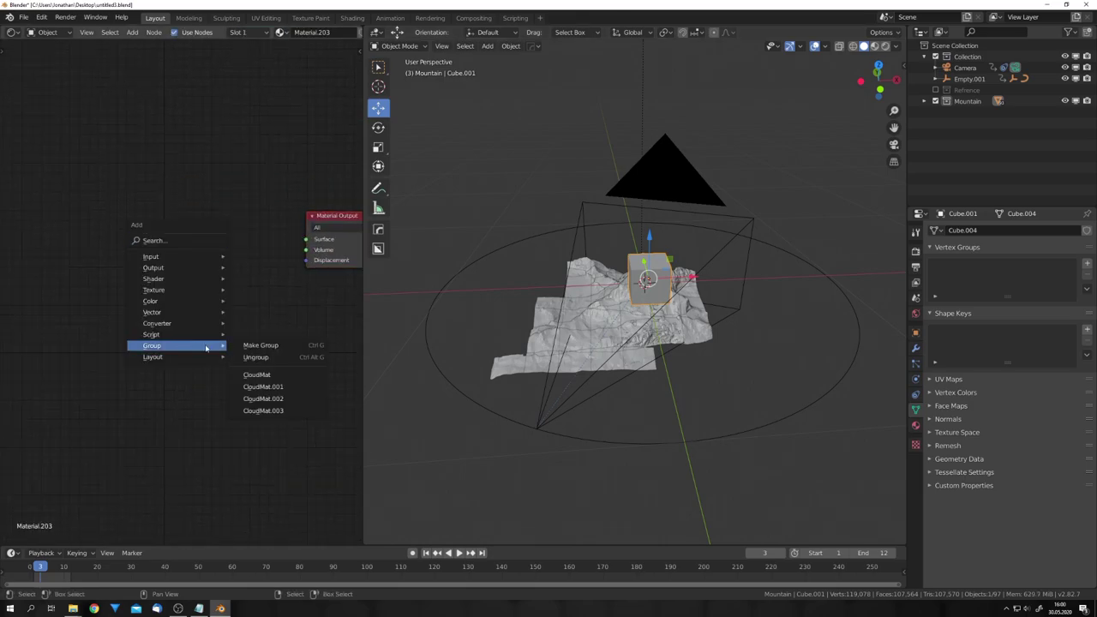
click(274, 377)
click(152, 227)
scroll(152, 227, up, 3)
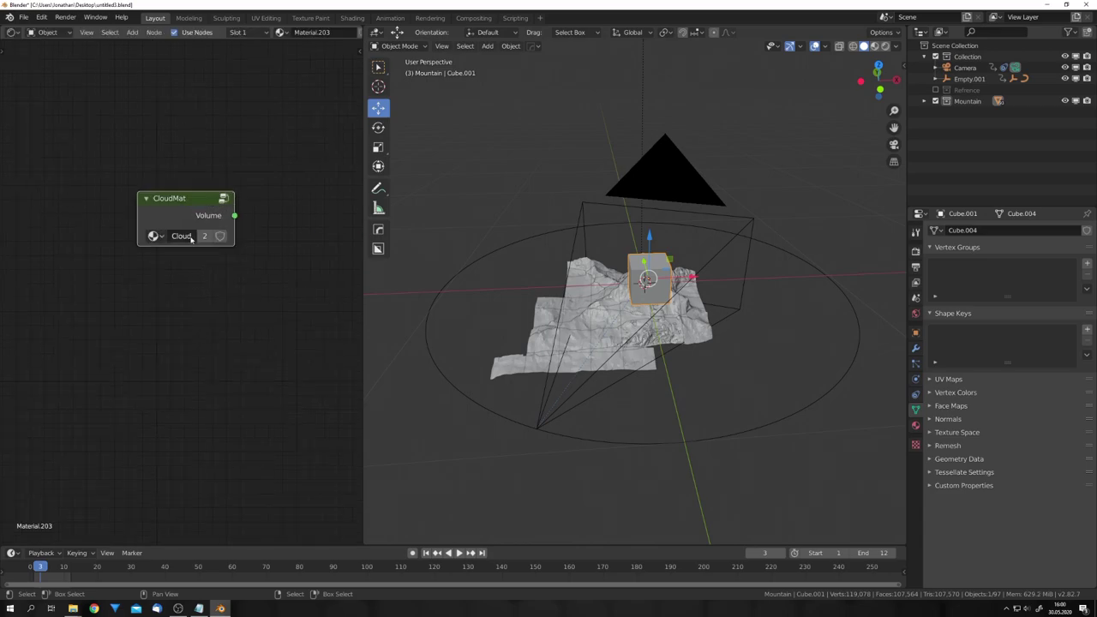
drag(163, 281, 293, 296)
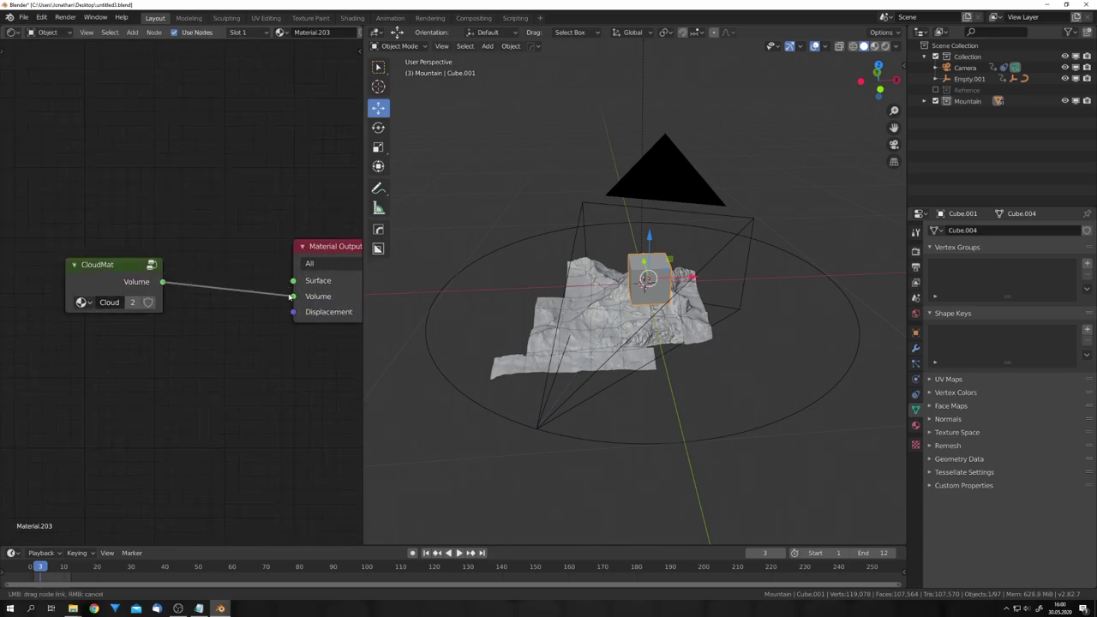
drag(131, 279, 144, 283)
Switch the viewport to rendered shading and inspect the cloud volume beside the textured peak.
middle_drag(637, 301, 632, 302)
middle_drag(631, 301, 673, 305)
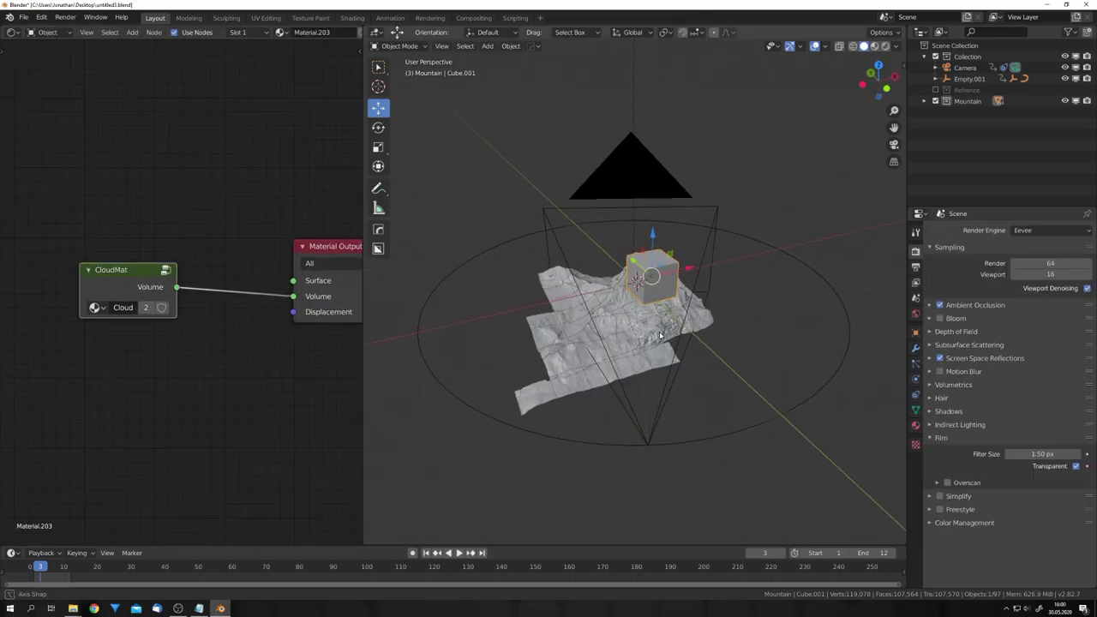
middle_drag(672, 343, 690, 347)
key(z)
click(671, 289)
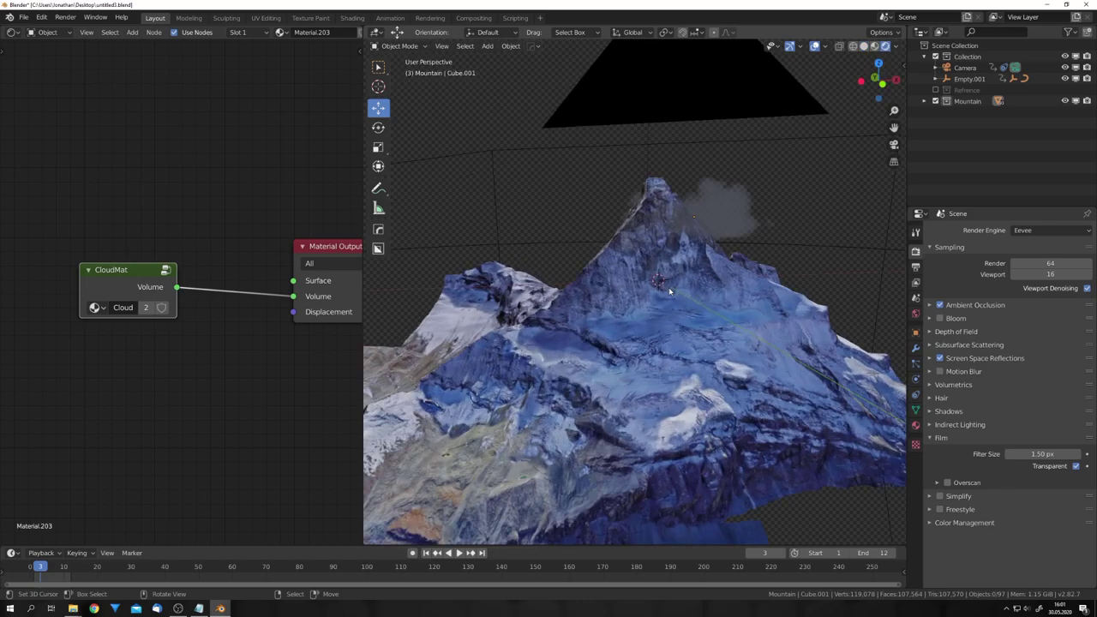
mouse_move(671, 290)
middle_down()
mouse_move(708, 291)
mouse_move(676, 315)
mouse_move(708, 315)
mouse_move(669, 328)
middle_up()
scroll(707, 314, down, 5)
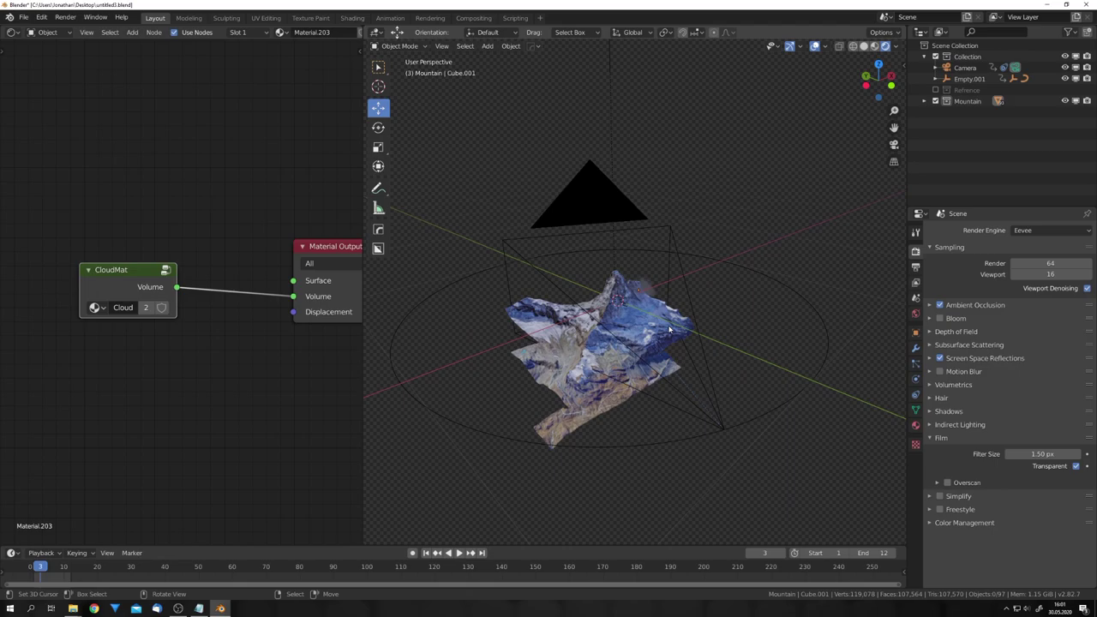
Switch the shader editor to the World nodes and move the environment texture node up slightly.
click(38, 33)
click(49, 56)
scroll(132, 194, down, 7)
middle_drag(119, 277, 187, 269)
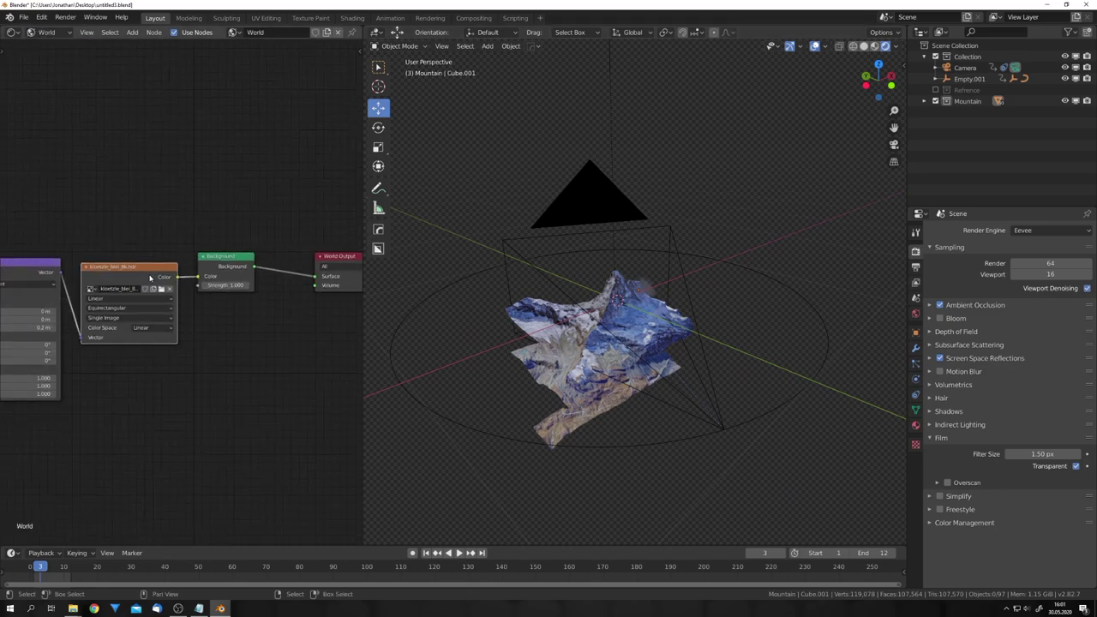
drag(150, 277, 149, 259)
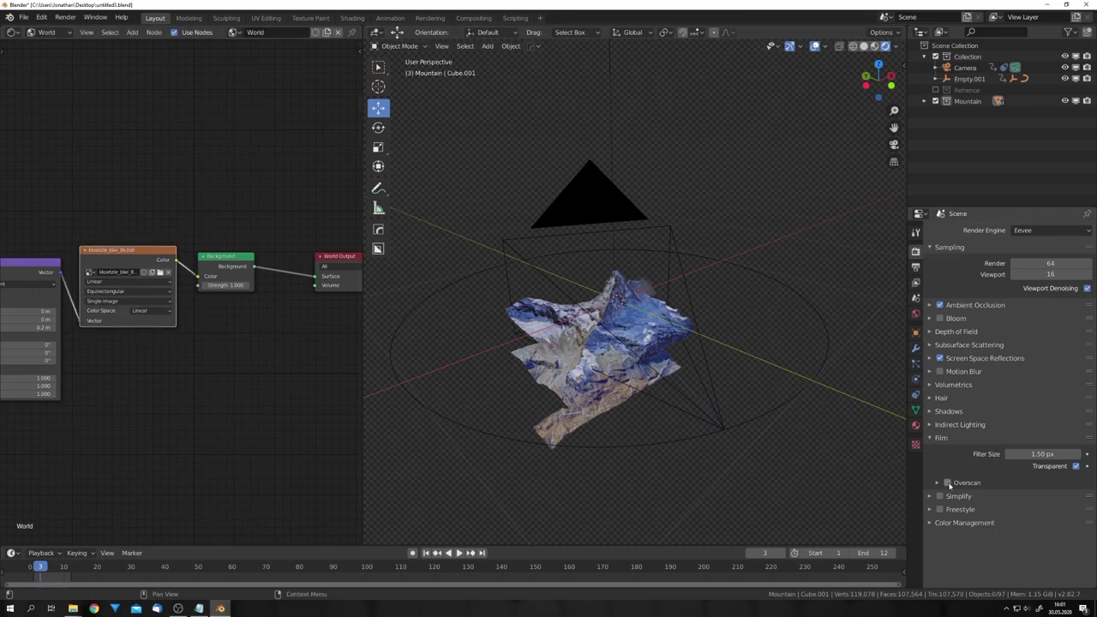
Turn off the transparent film background and view the mountain against the HDRI through the camera.
click(1074, 466)
middle_drag(745, 425, 695, 380)
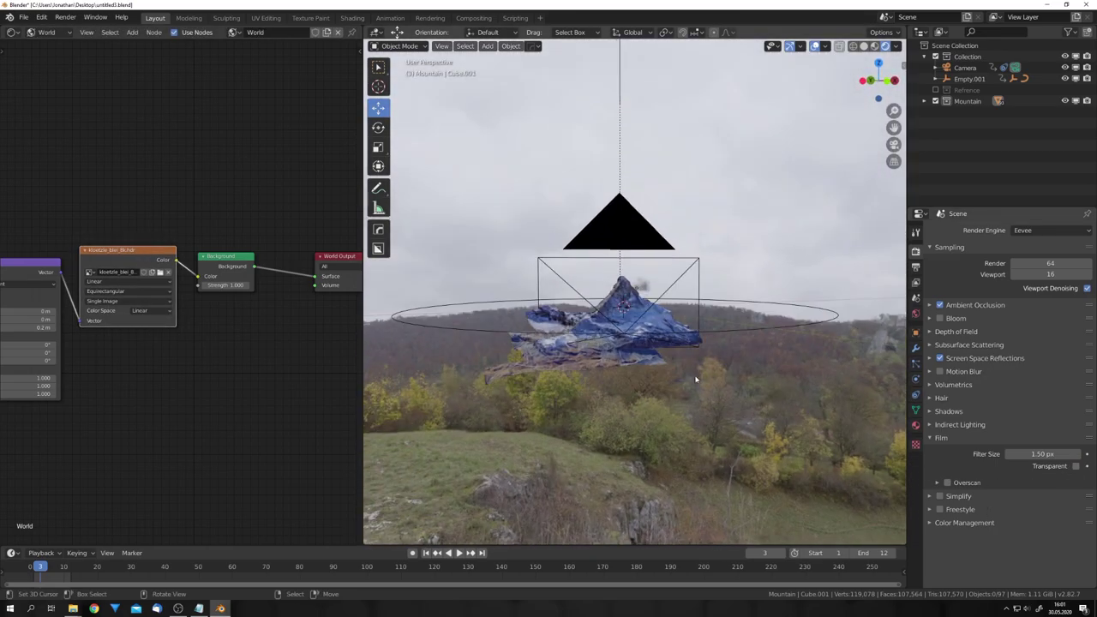
right_click(636, 256)
key(KP_0)
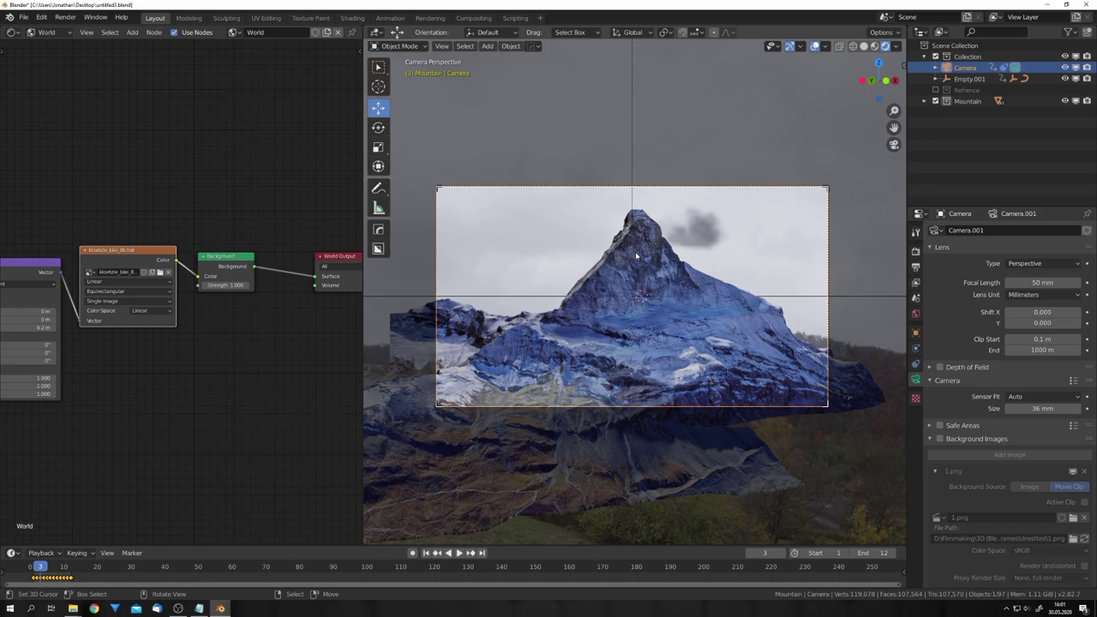
Move the cloud cube into a new collection named Cloud and exclude that collection from the view layer.
click(700, 230)
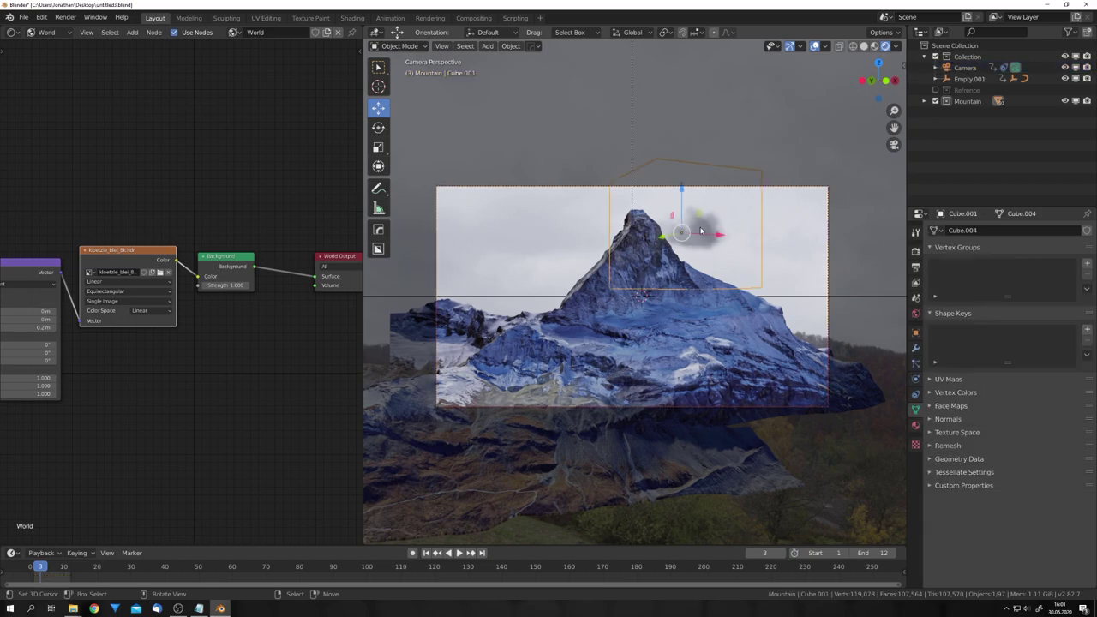
key(m)
click(677, 281)
text(C)
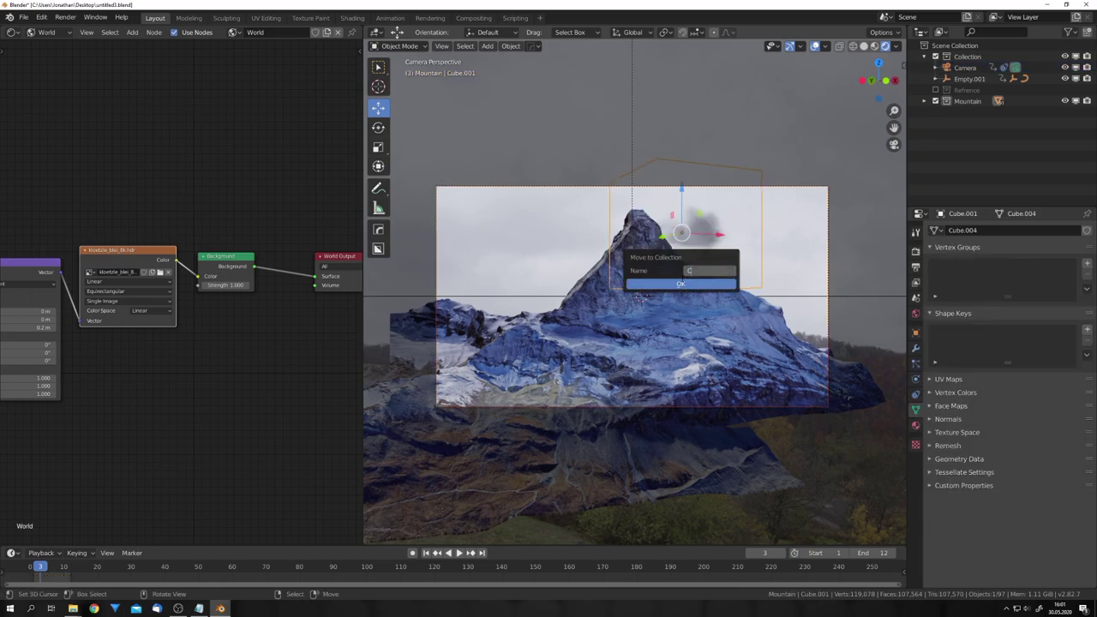
text(loud)
key(Return)
click(935, 112)
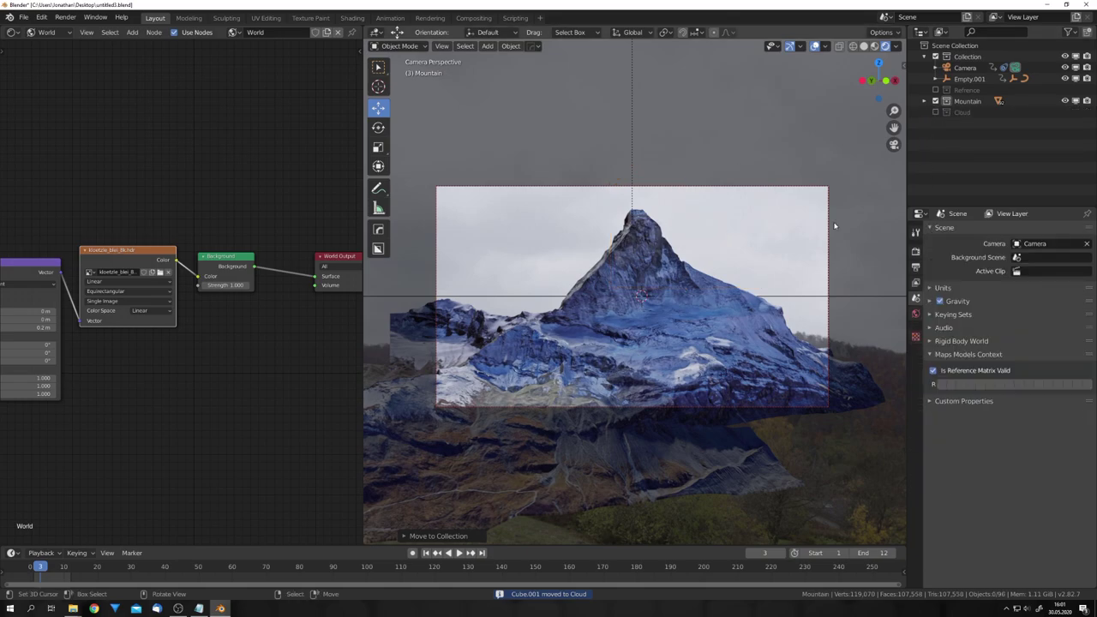
Set the render engine to Cycles and play the animation in the rendered camera view.
click(915, 251)
click(1041, 229)
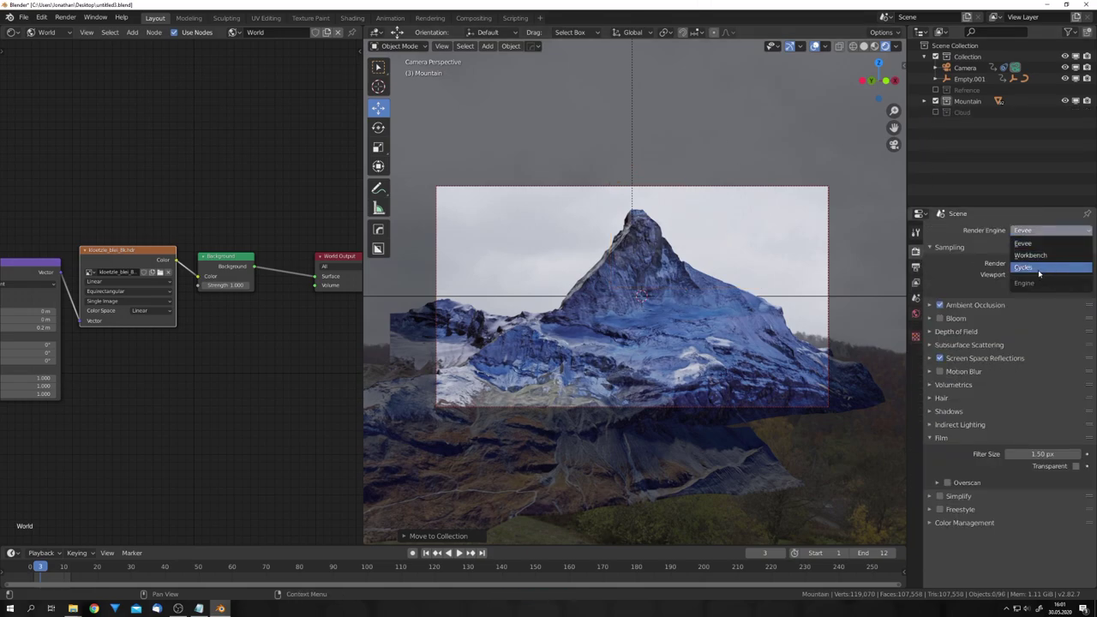
click(1032, 269)
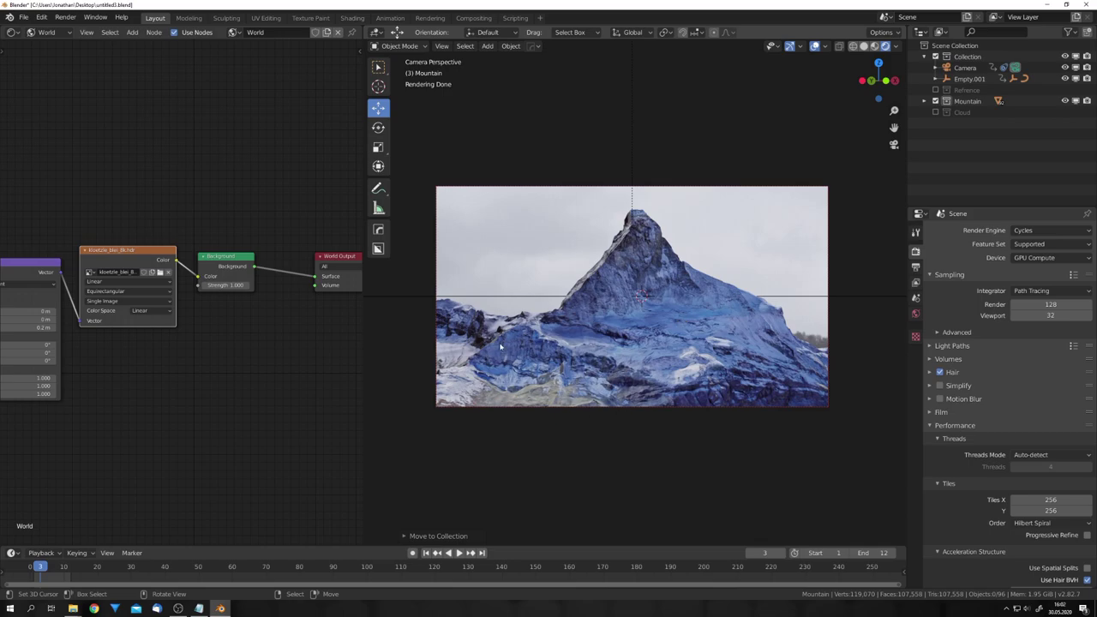
key(space)
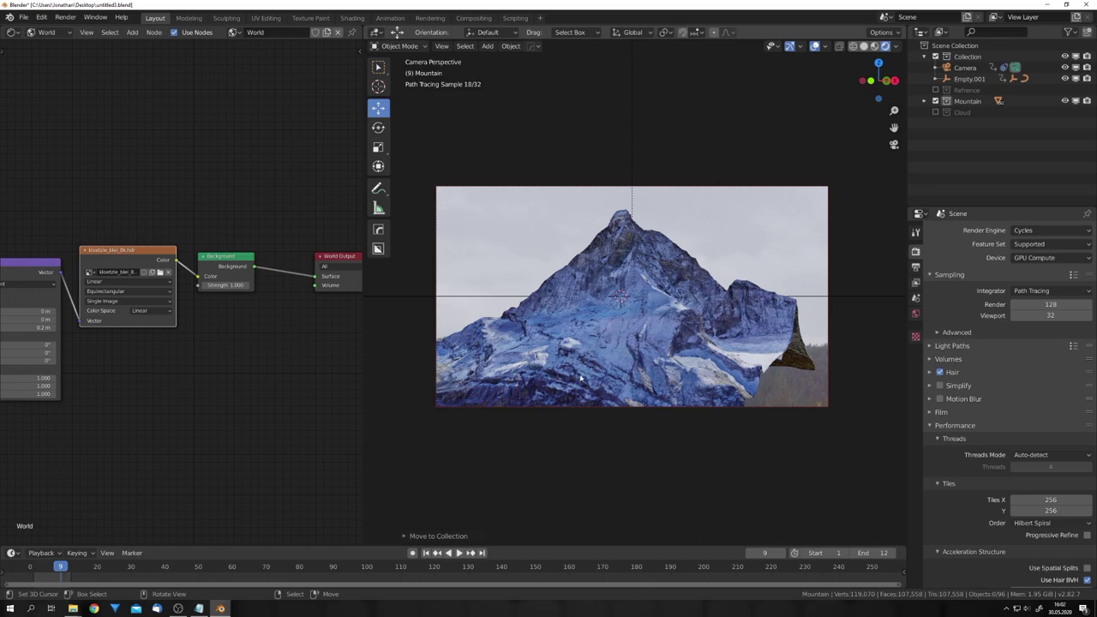
Switch the viewport to solid shading, exclude the Mountain collection and enable the Cloud collection.
key(z)
click(781, 355)
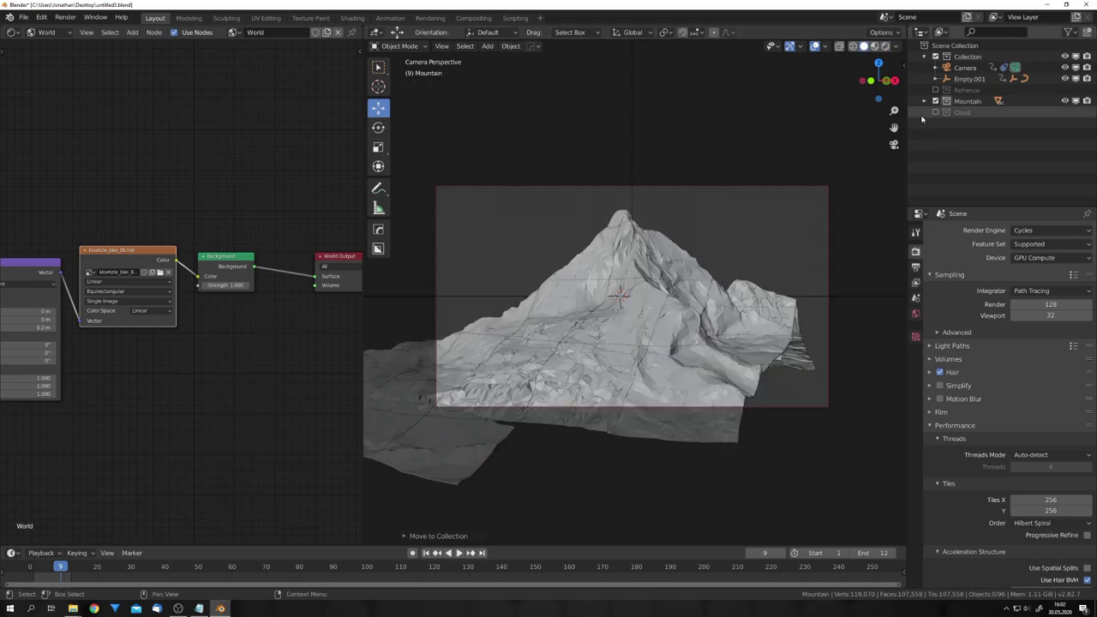
click(936, 101)
click(936, 112)
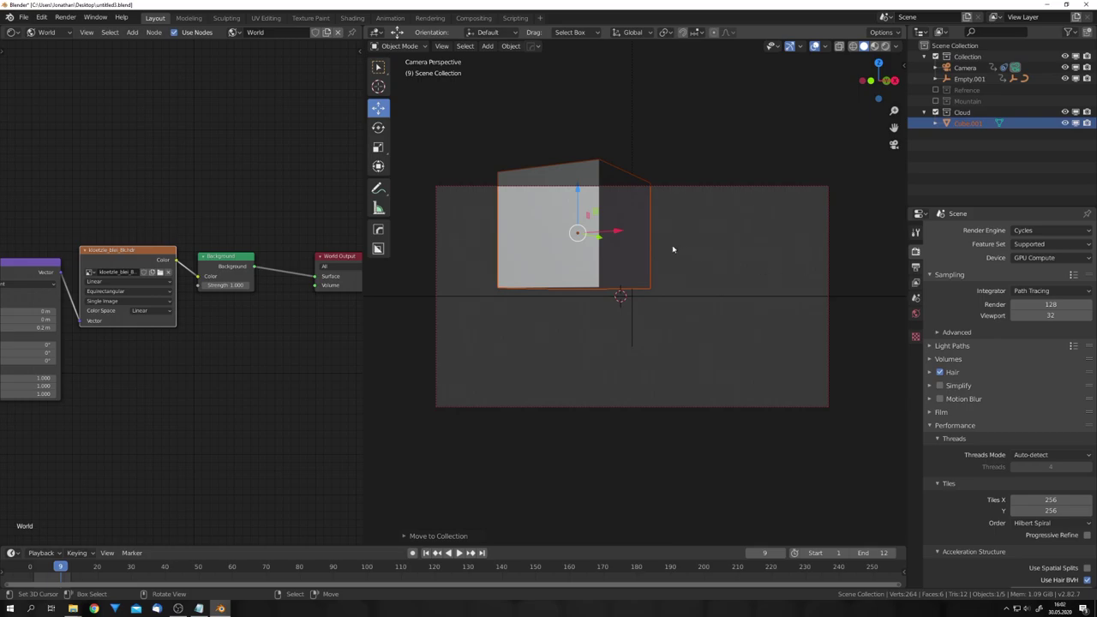
Return to frame 1 with nothing selected and set the render engine to Eevee.
click(703, 257)
key(shift+Left)
click(1040, 230)
click(1040, 244)
middle_drag(780, 282, 766, 312)
scroll(729, 338, down, 5)
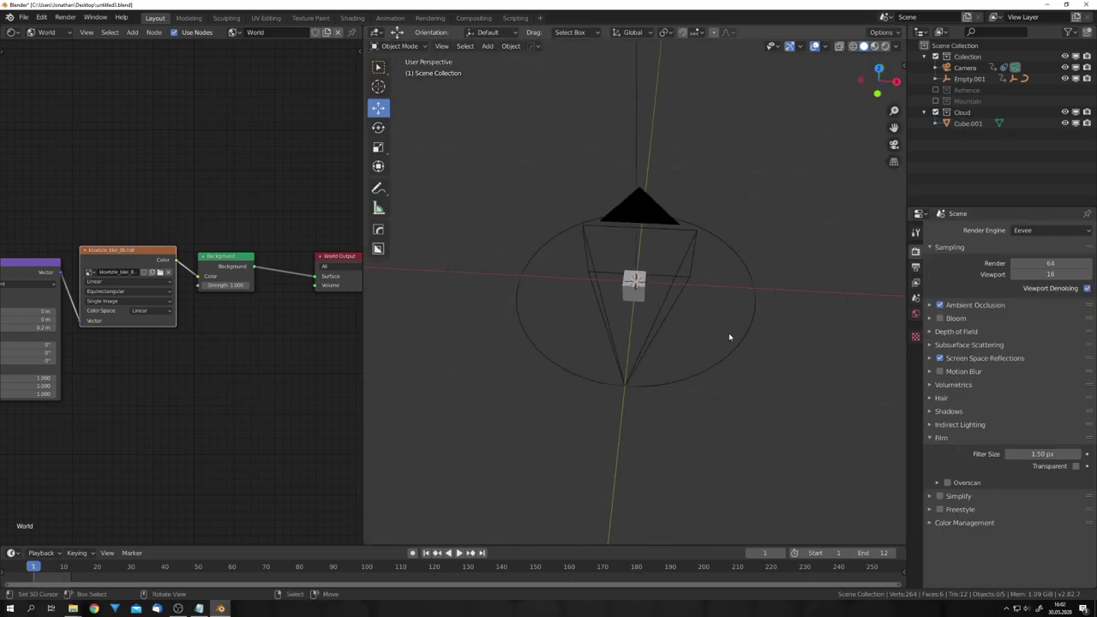
key(shift+a)
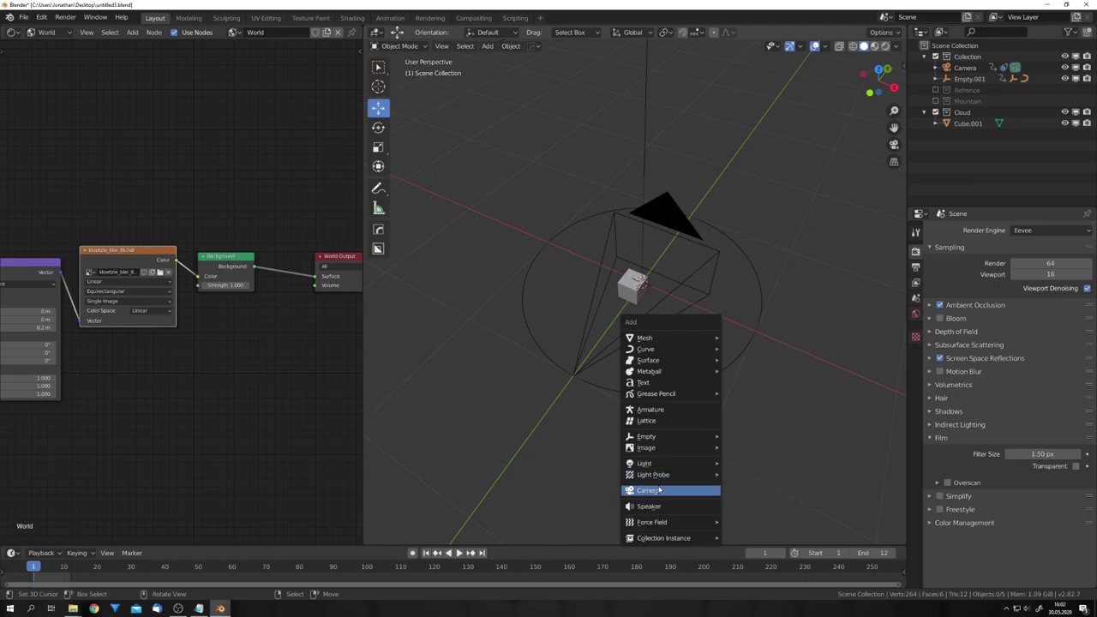
mouse_move(664, 467)
click(742, 499)
key(x)
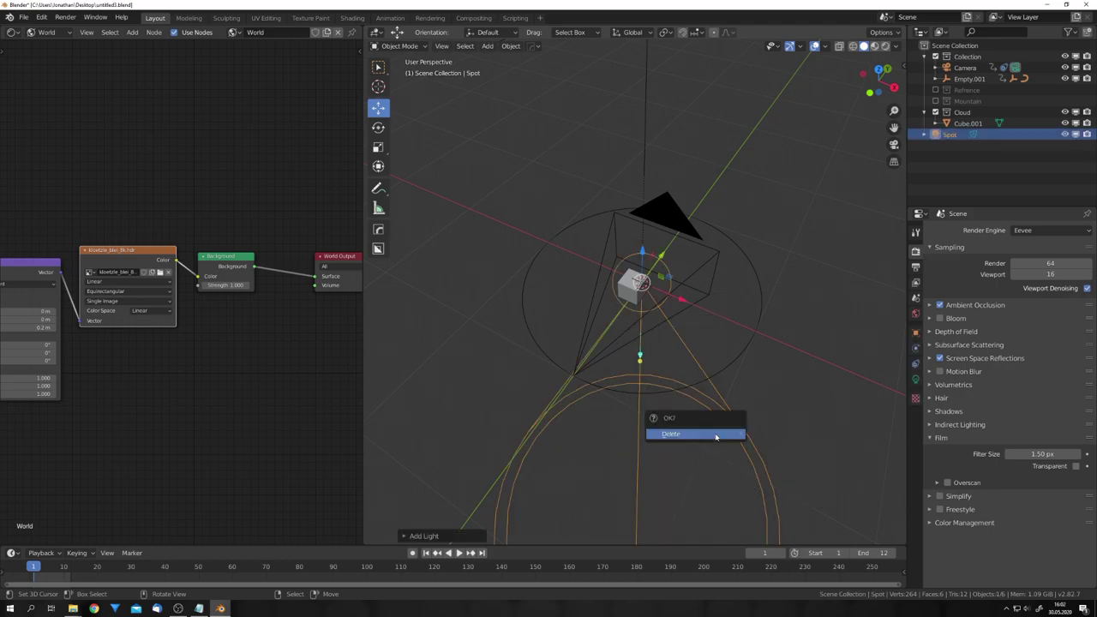
click(716, 437)
Add a sun light and raise it along the Z axis above the cloud cube.
key(shift+a)
mouse_move(717, 437)
click(777, 447)
key(g)
key(z)
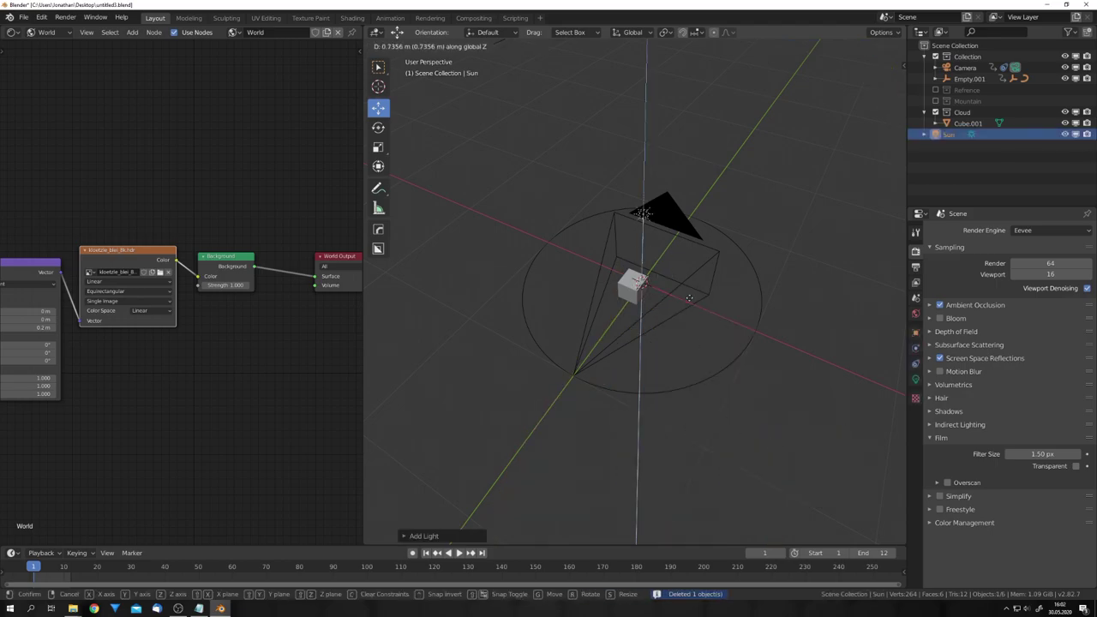
click(729, 261)
Rotate the sun light freely with trackball rotation so it shines at an angle.
mouse_move(823, 312)
middle_down()
mouse_move(720, 332)
mouse_move(722, 345)
mouse_move(681, 333)
middle_up()
key(r)
key(r)
click(720, 358)
Switch the viewport to rendered shading and make the film background transparent to view the cloud alone.
key(z)
click(676, 268)
scroll(728, 309, up, 3)
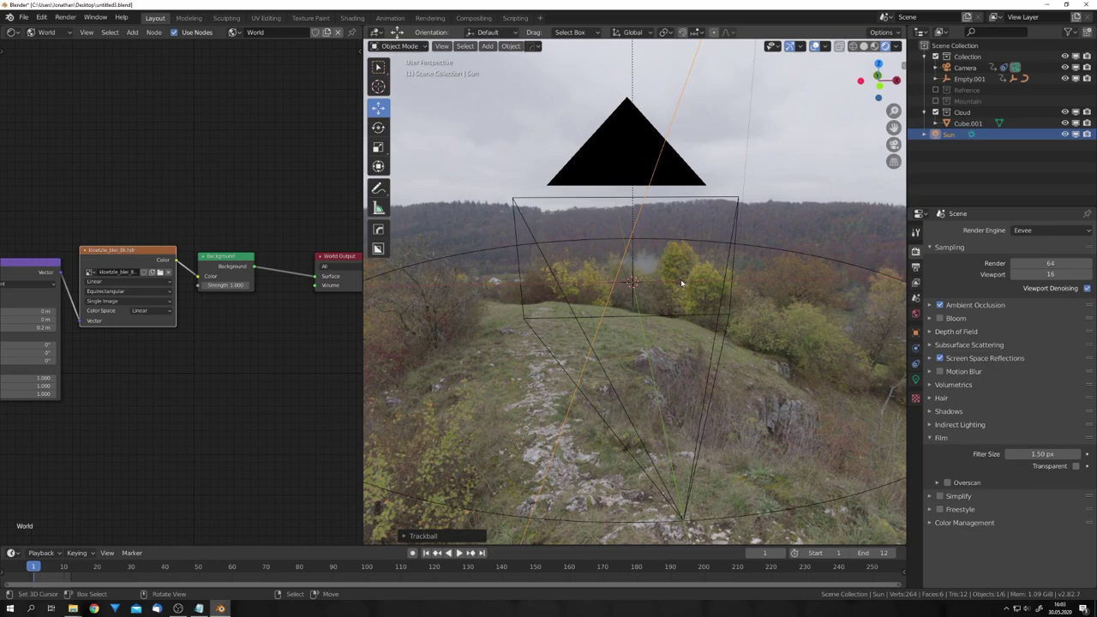
click(1075, 466)
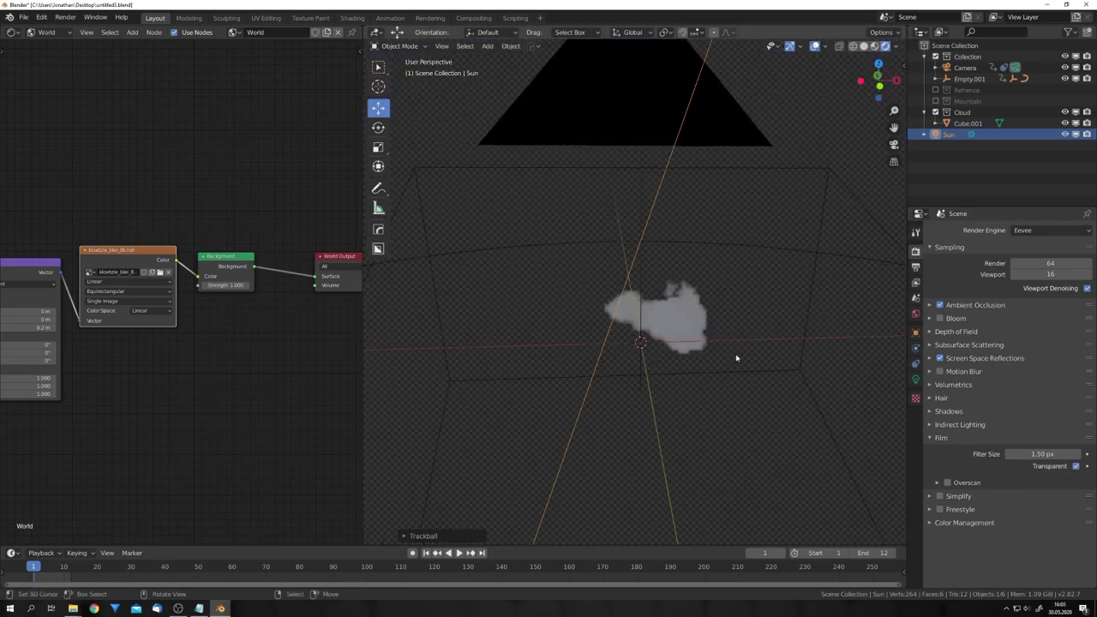
scroll(722, 342, up, 2)
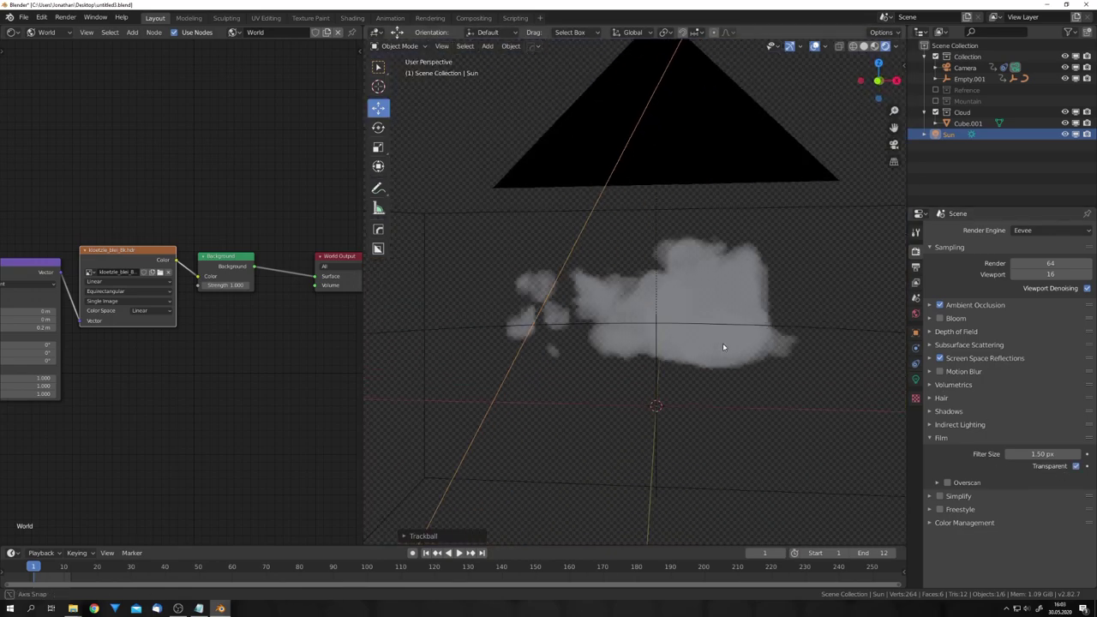
Select the cloud cube and enable Volumetric Shadows in the Eevee volumetrics settings.
click(710, 283)
scroll(710, 276, down, 3)
middle_drag(710, 276, 737, 306)
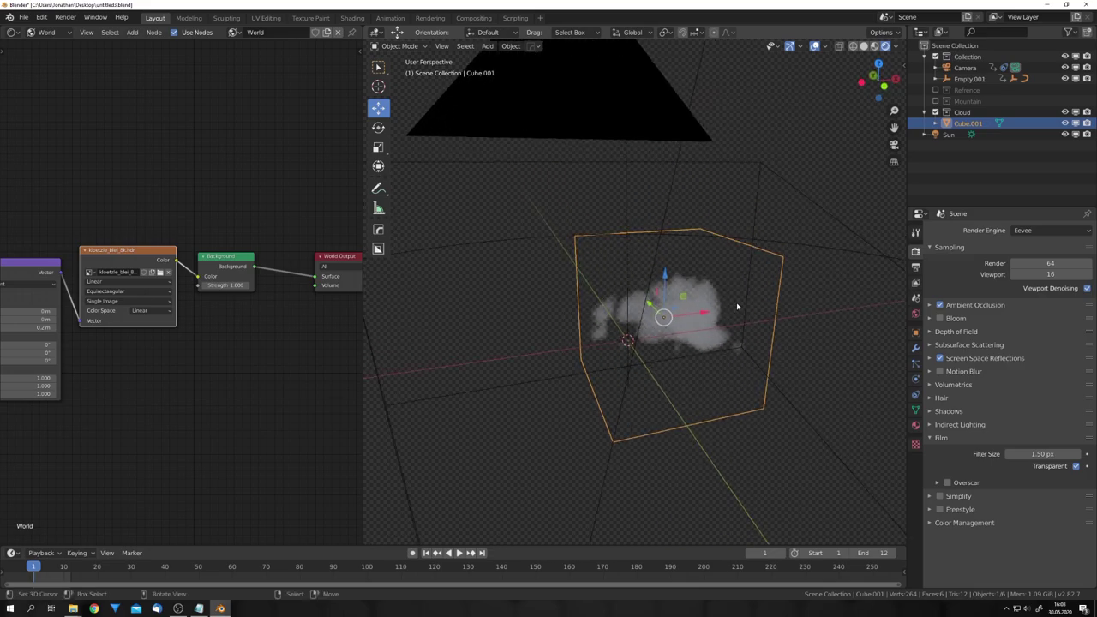
click(952, 384)
scroll(940, 414, down, 2)
click(947, 424)
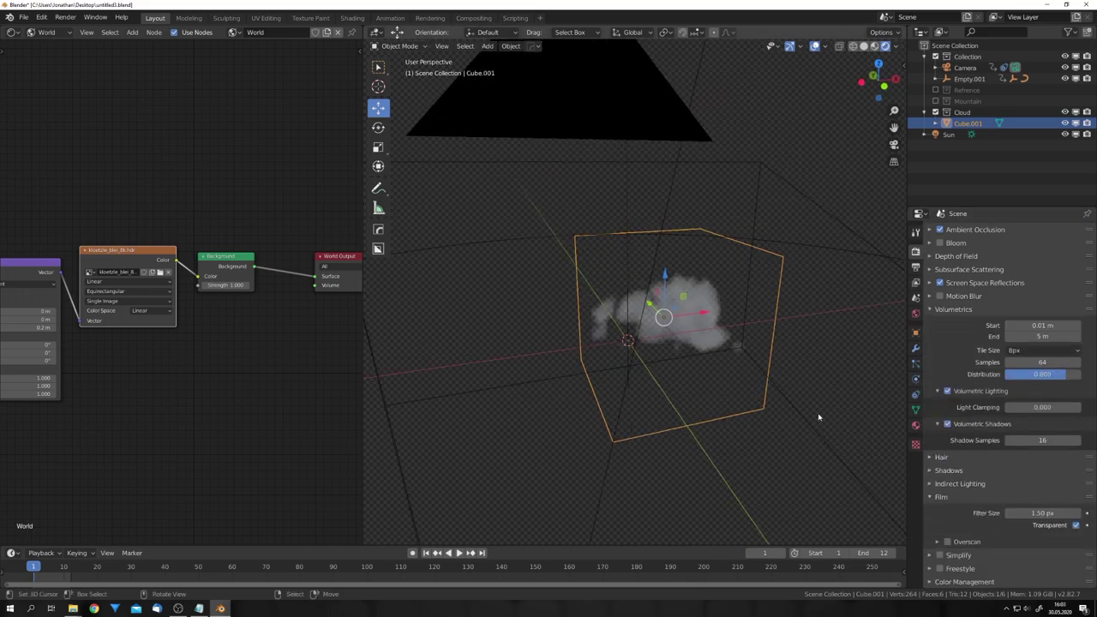
middle_drag(818, 416, 775, 392)
scroll(788, 403, up, 5)
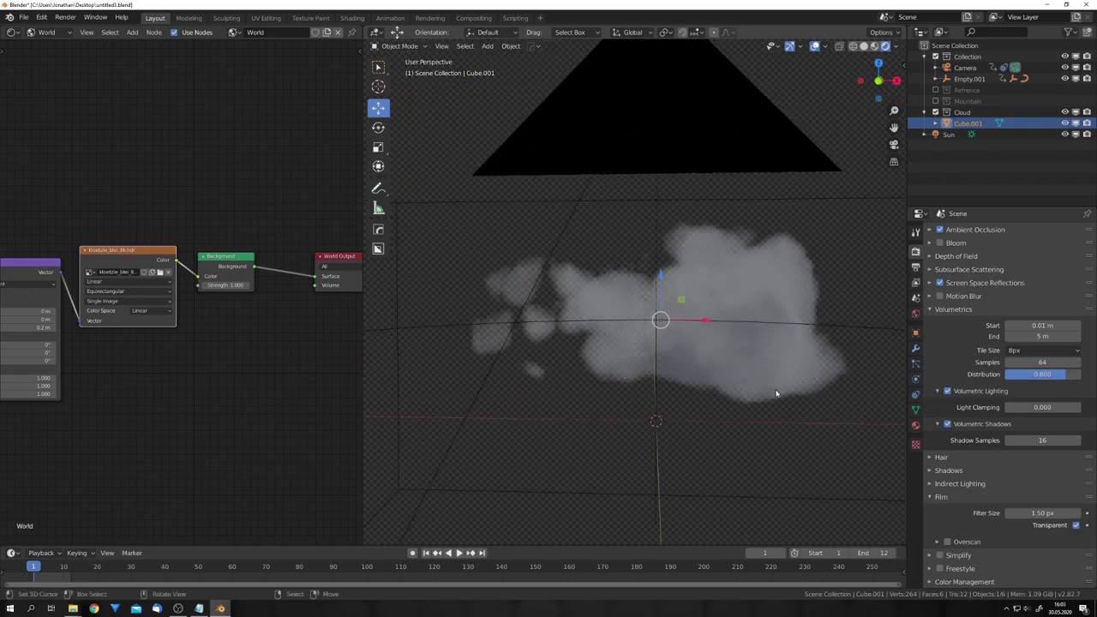
Set the volumetrics tile size to 4px and the samples to 256.
click(1037, 350)
click(1042, 365)
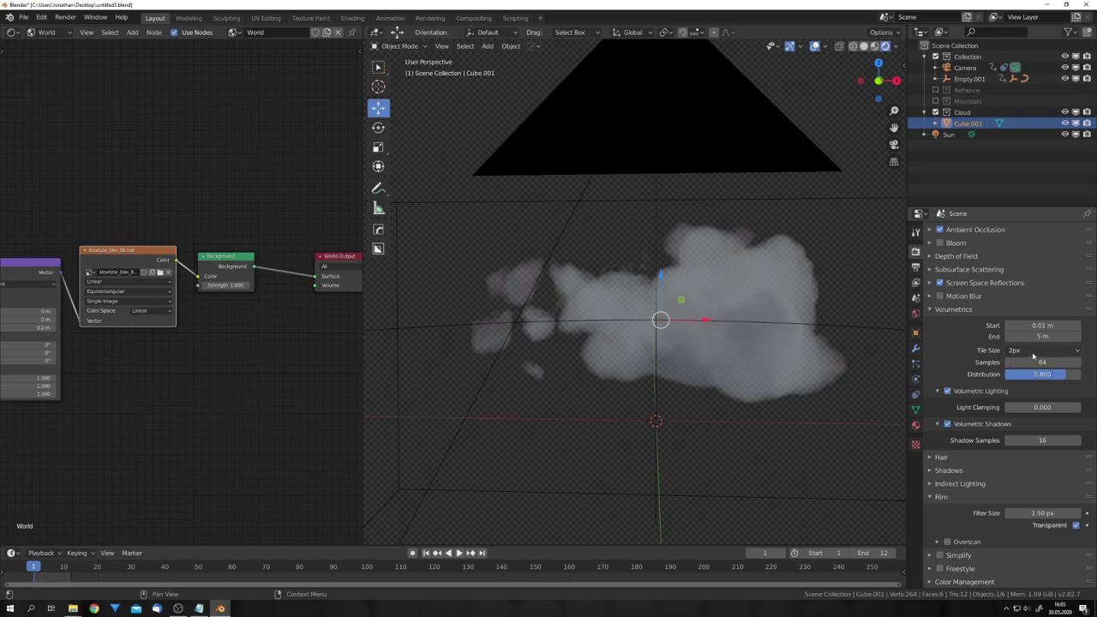
click(1033, 352)
click(1028, 377)
click(1028, 363)
key(Return)
scroll(725, 343, down, 4)
middle_drag(720, 335, 726, 334)
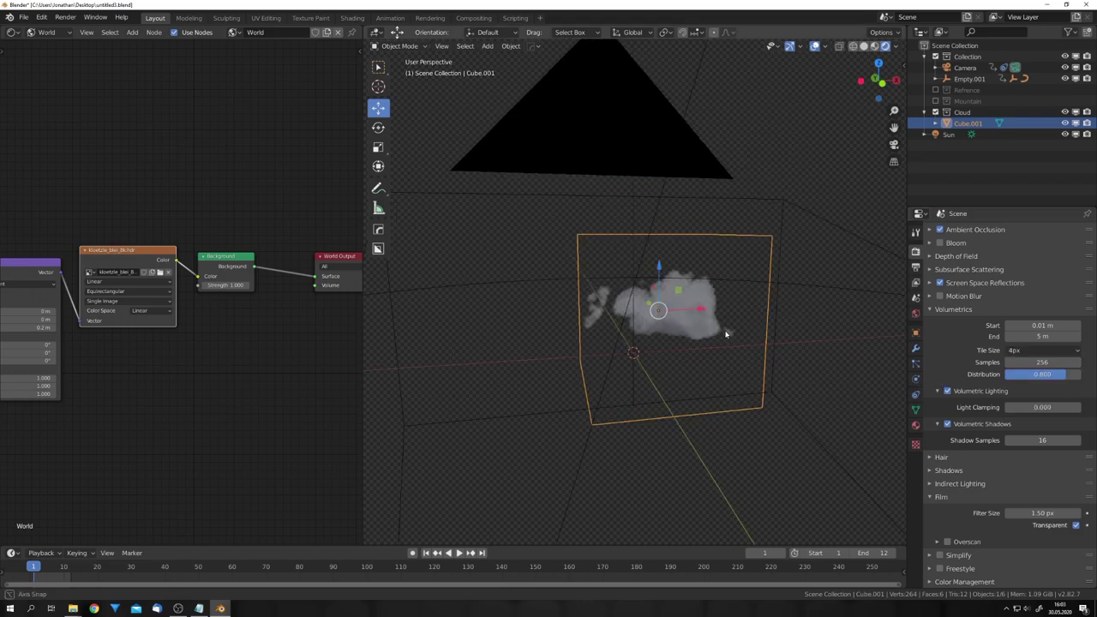
Set the sun light's strength to 15 and view the cloud through the camera.
scroll(726, 333, up, 3)
right_click(618, 330)
click(915, 378)
click(1028, 302)
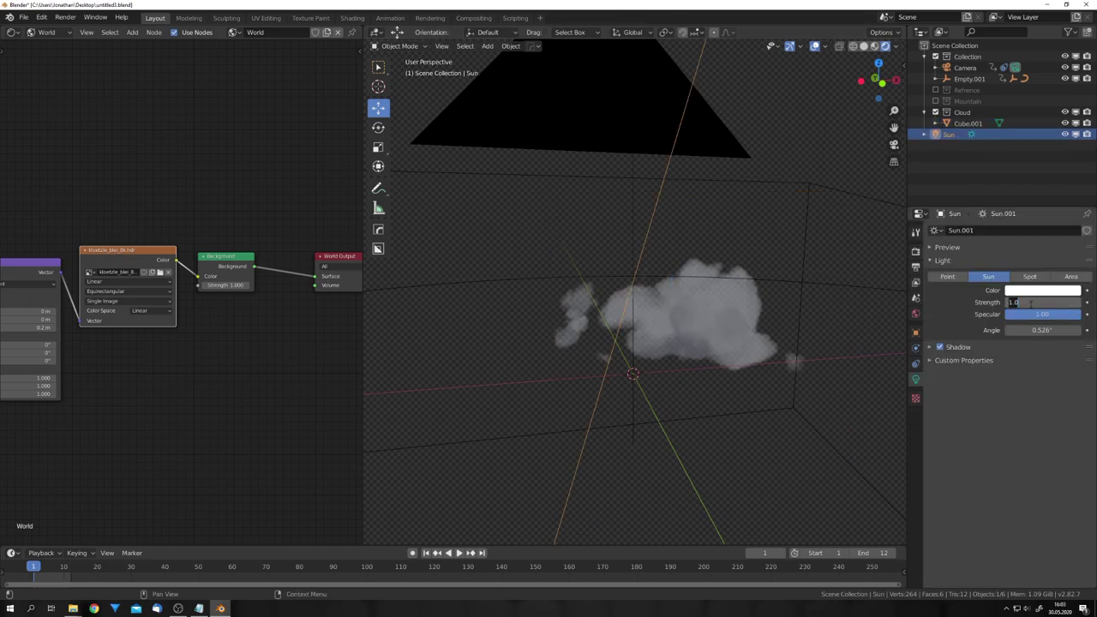
text(15)
key(Return)
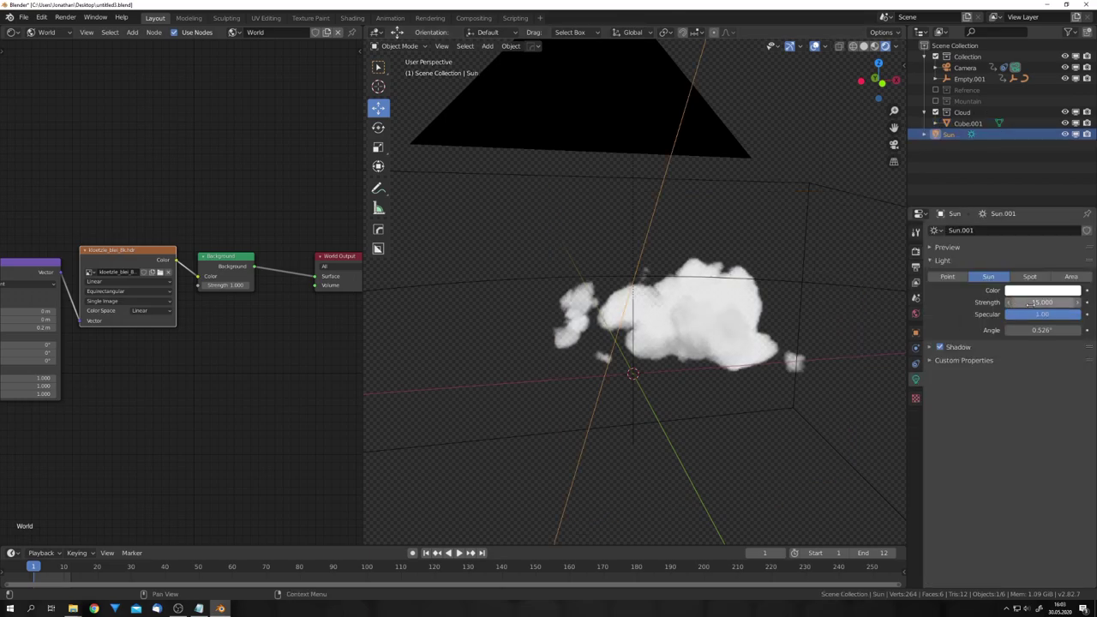
middle_drag(720, 334, 690, 342)
key(KP_0)
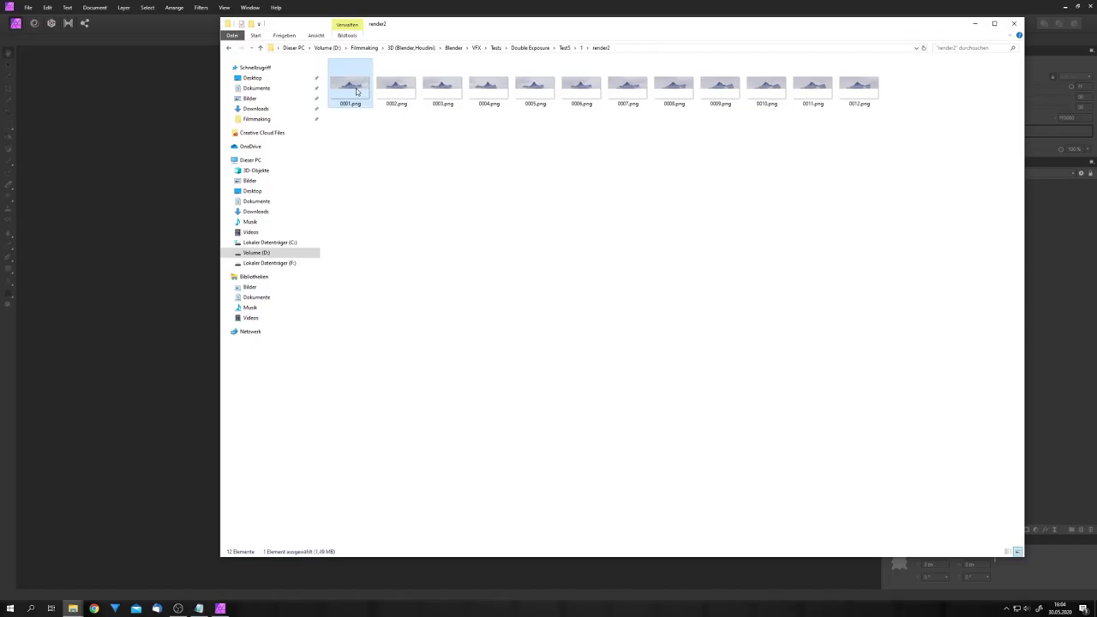
Review the rendered PNG sequences in the render2, cloudsRenderBack2 and cloudsRenderBack folders.
double_click(350, 86)
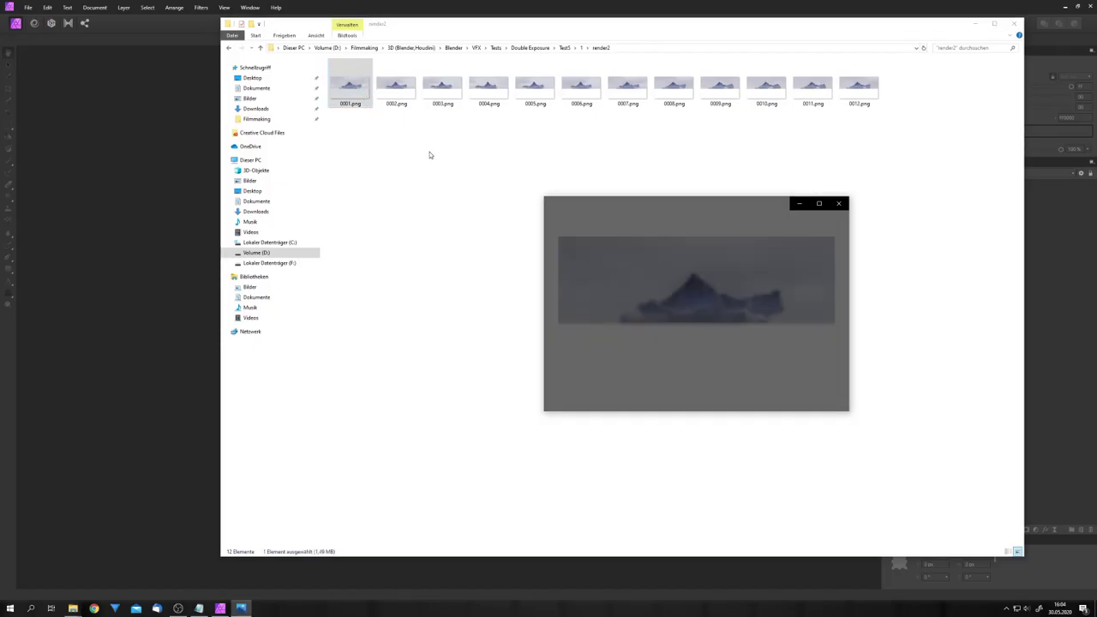
click(827, 316)
click(825, 319)
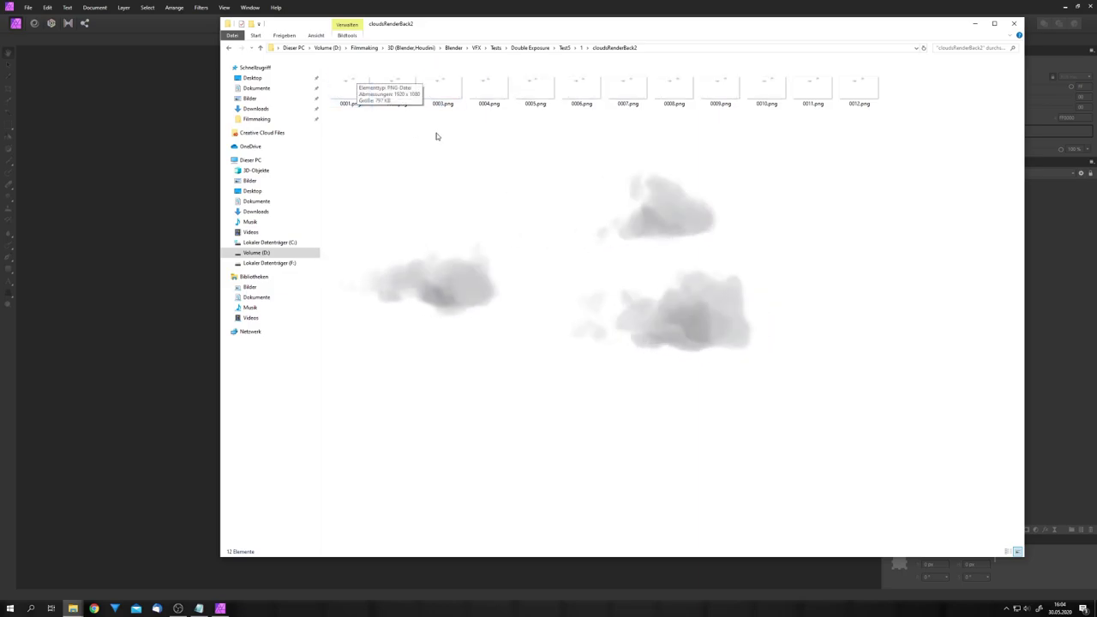
drag(918, 143, 329, 62)
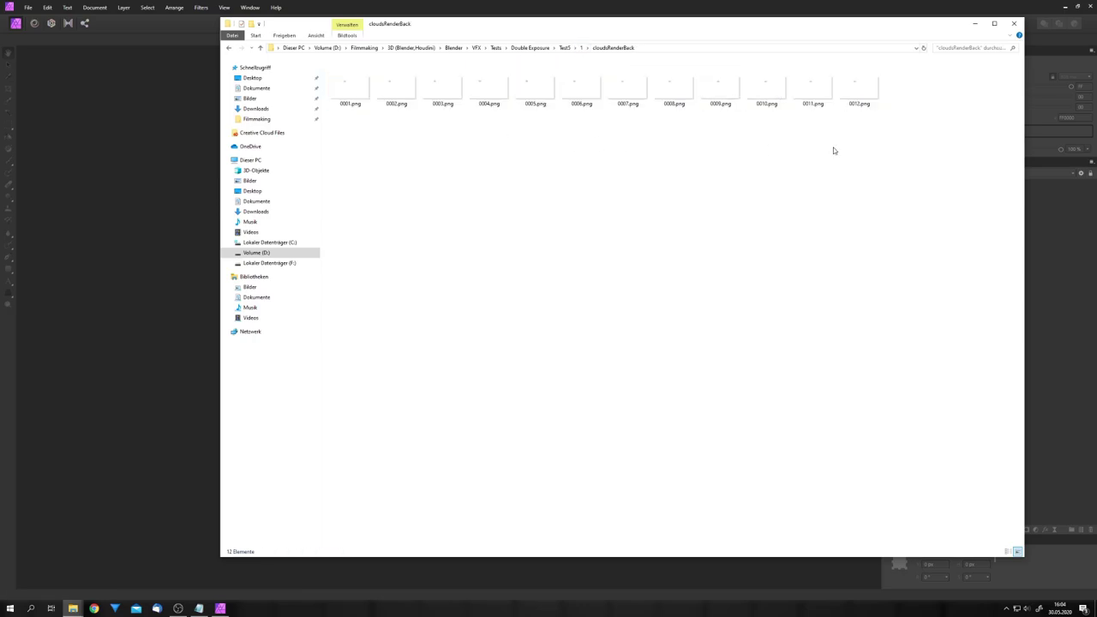
drag(909, 144, 365, 98)
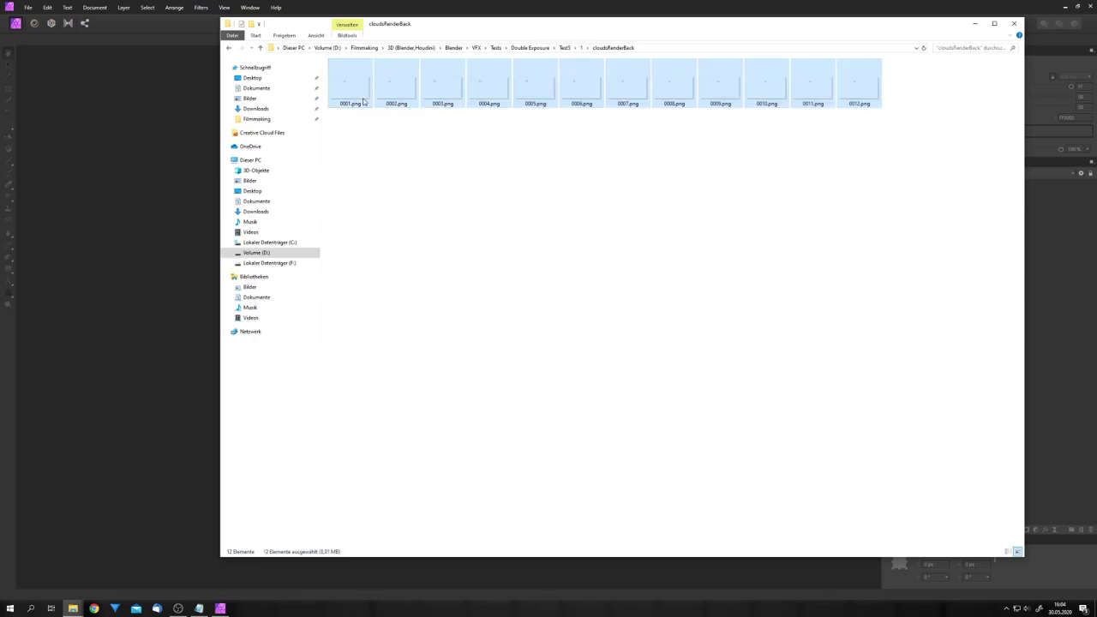
click(566, 137)
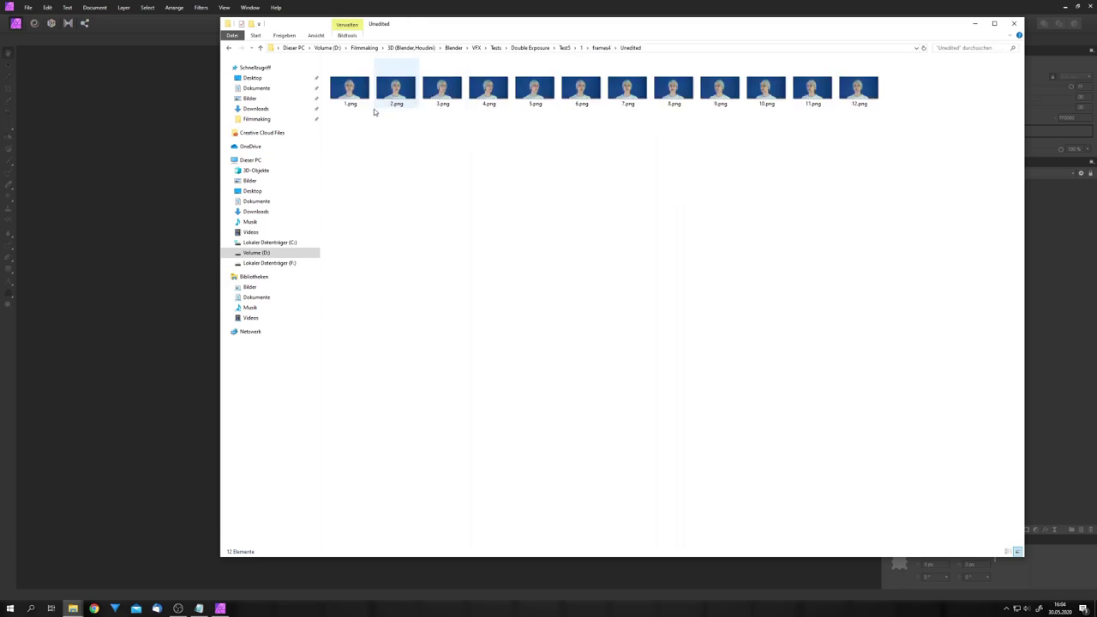
Open 1.png from the Unedited frames folder in Affinity Photo.
drag(372, 111, 129, 166)
click(315, 4)
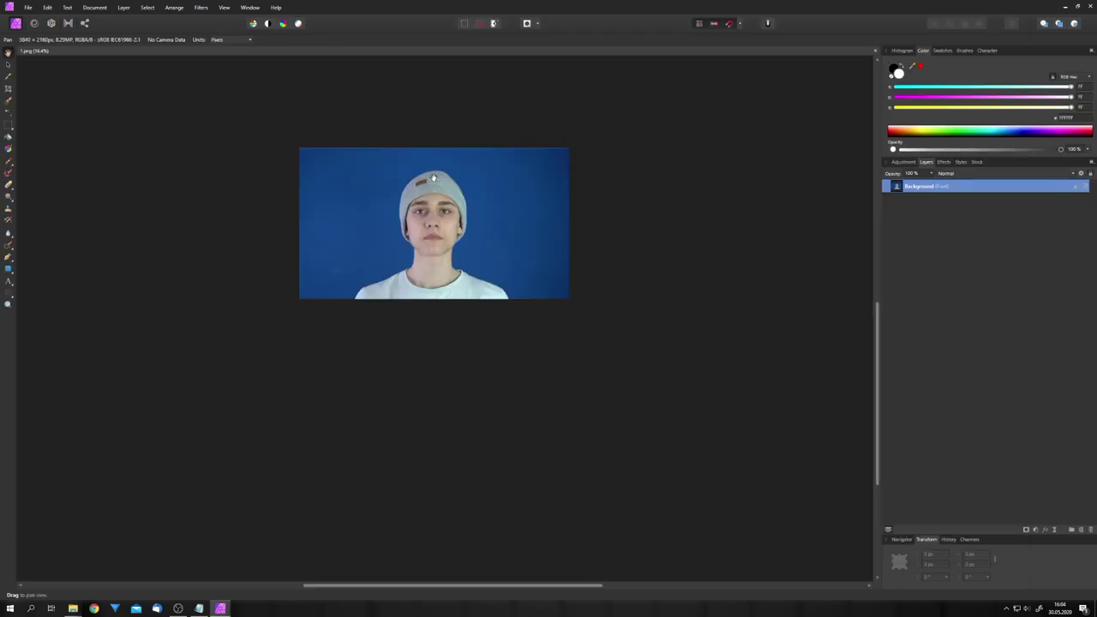
drag(435, 196, 453, 234)
ctrl+scroll(451, 234, down, 1)
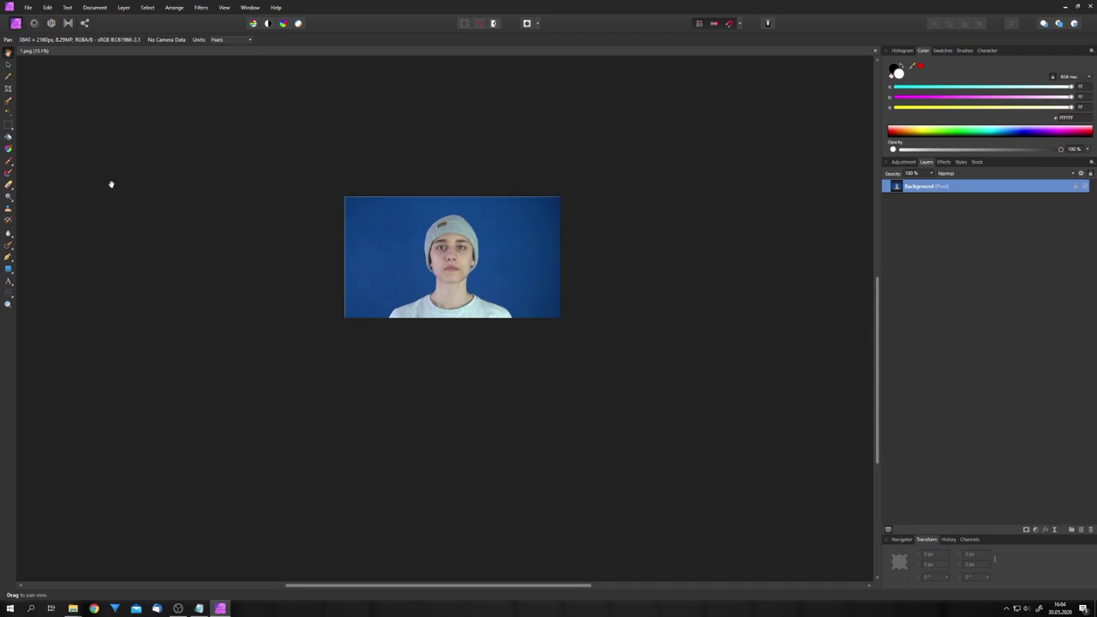
Select the person with the Selection Brush, refine the selection and output it as a mask hiding the blue background.
click(8, 104)
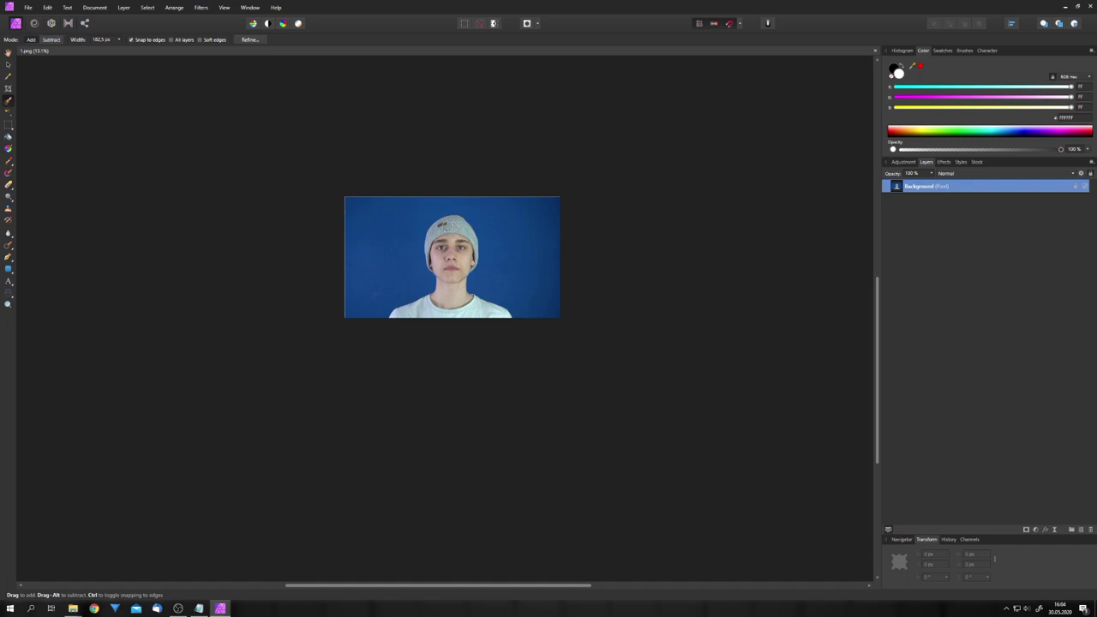
mouse_move(449, 226)
mouse_down()
mouse_move(444, 293)
mouse_move(468, 308)
mouse_up()
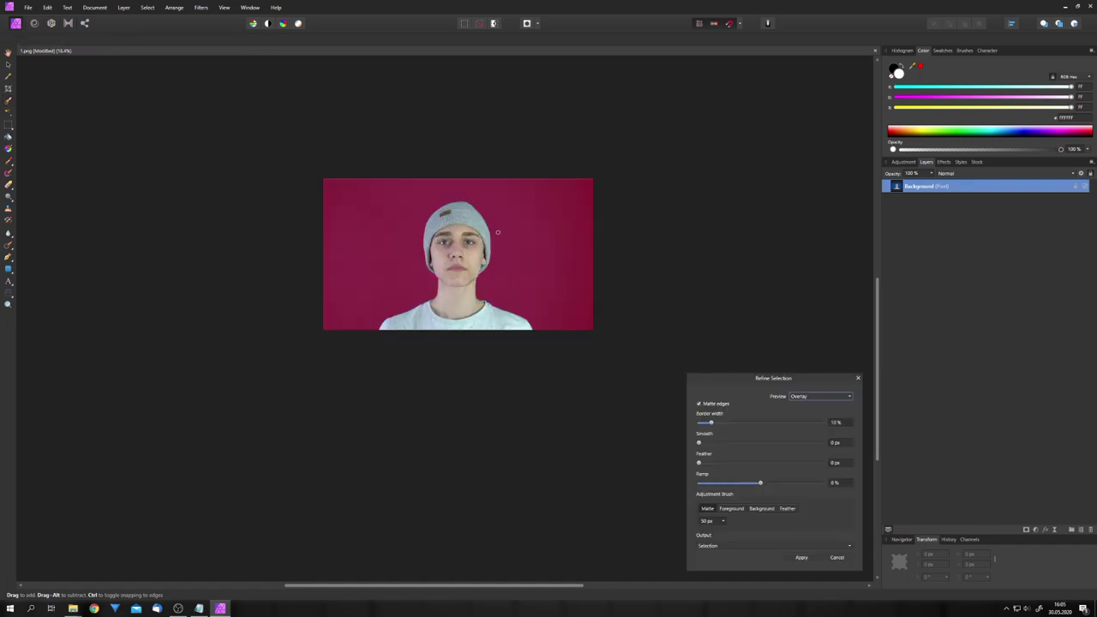
click(772, 546)
click(715, 568)
click(801, 557)
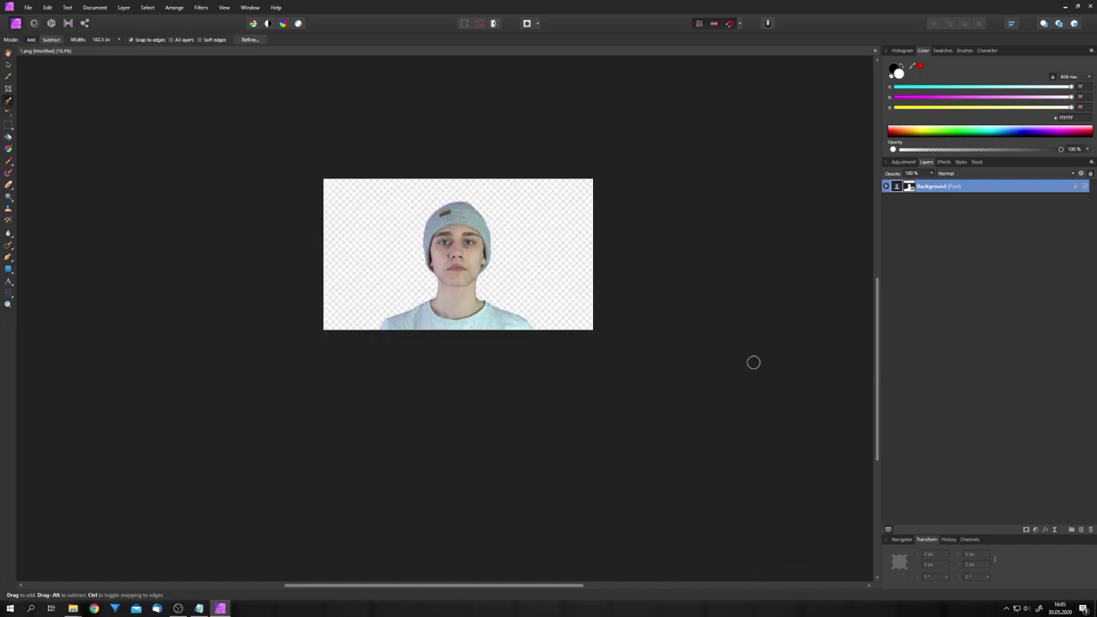
Add a Black & White adjustment and a slightly darkening Curves adjustment above the masked portrait layer.
click(1036, 530)
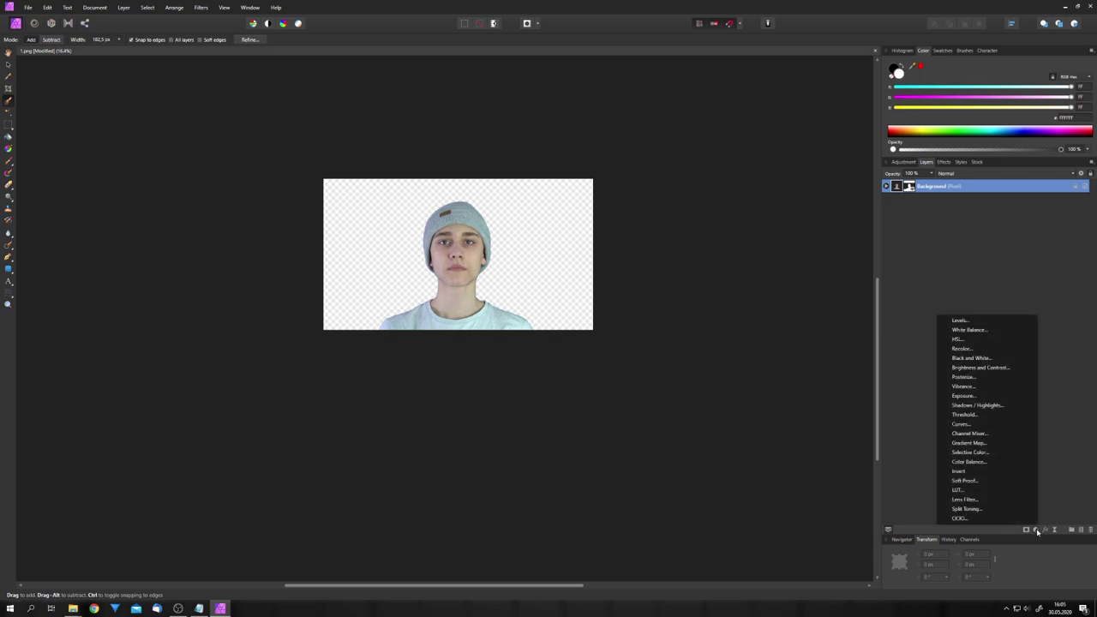
click(971, 358)
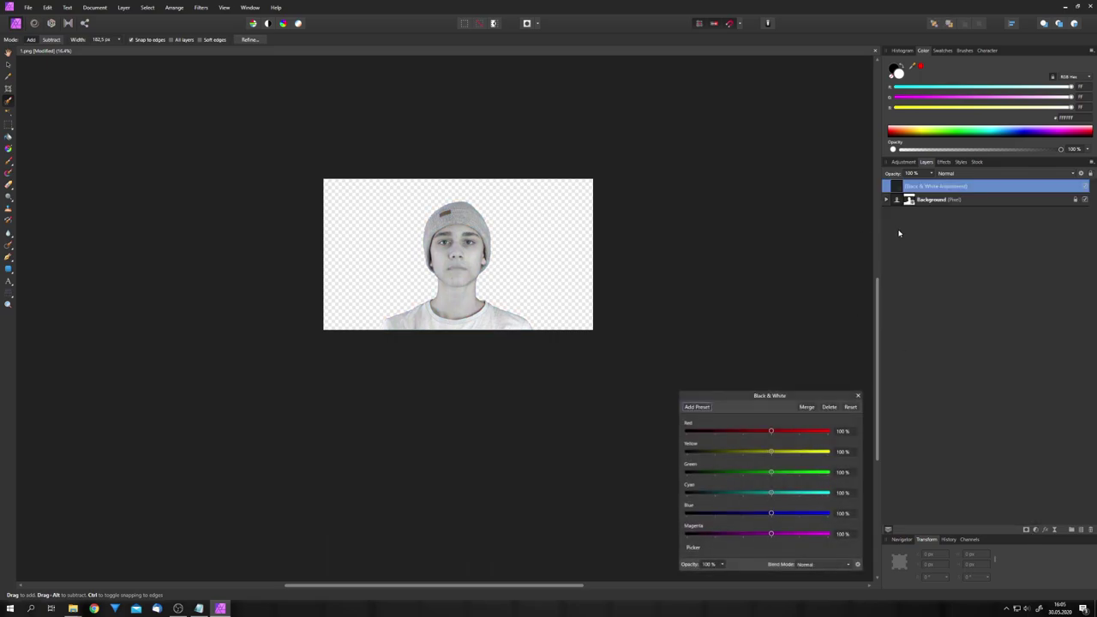
click(856, 398)
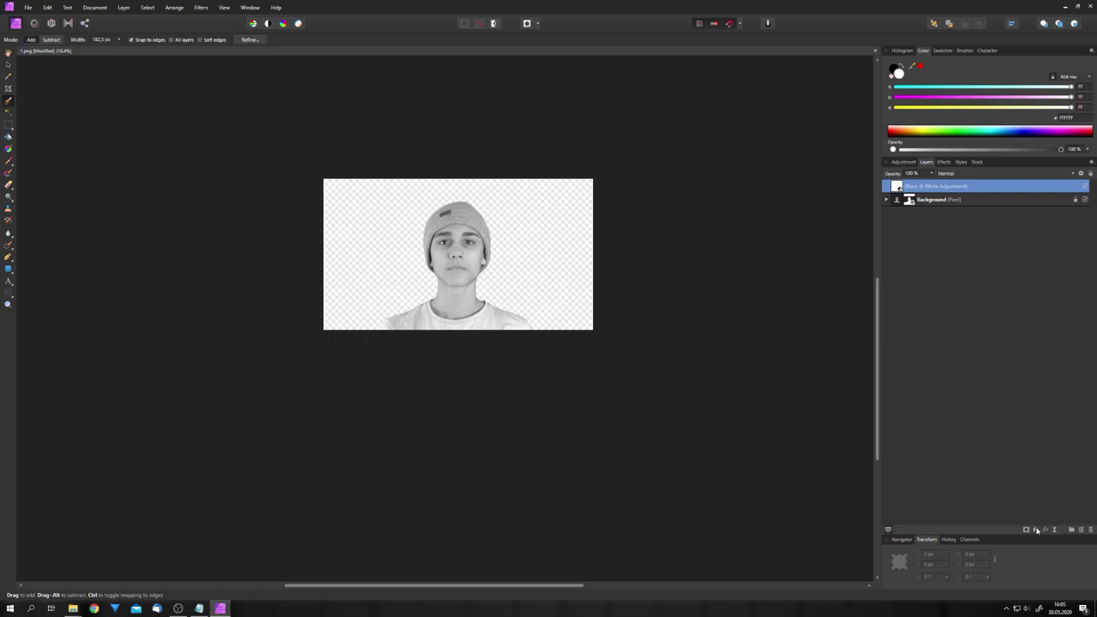
click(1036, 529)
click(960, 424)
drag(748, 470, 748, 483)
drag(749, 481, 746, 483)
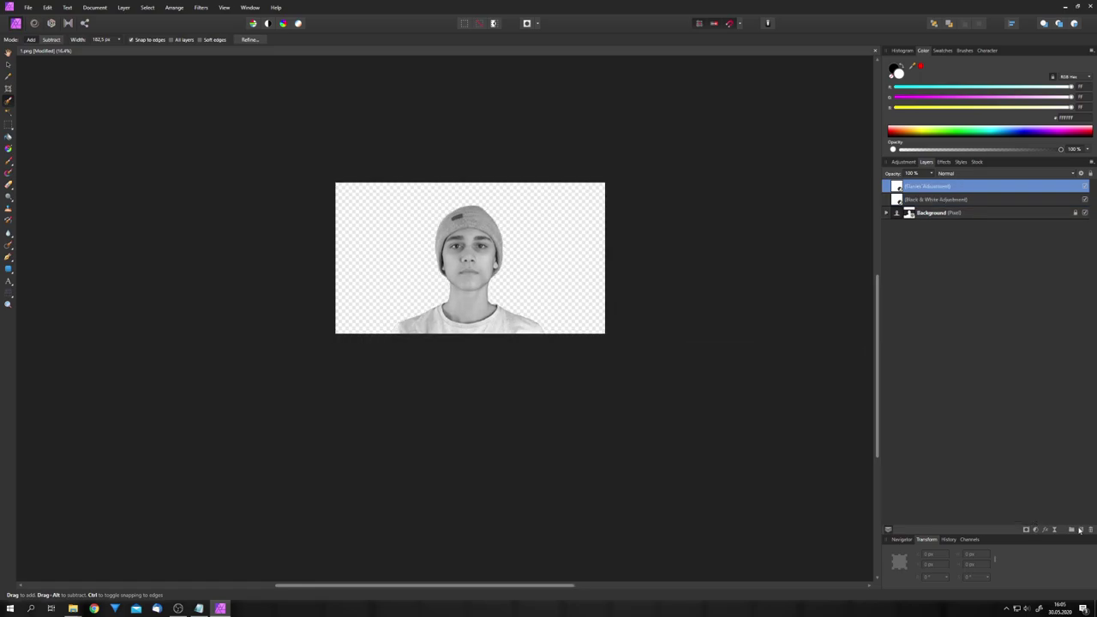
Add a pixel layer beneath the portrait and flood fill it with light grey, RGB 177, 177, 177.
click(1080, 529)
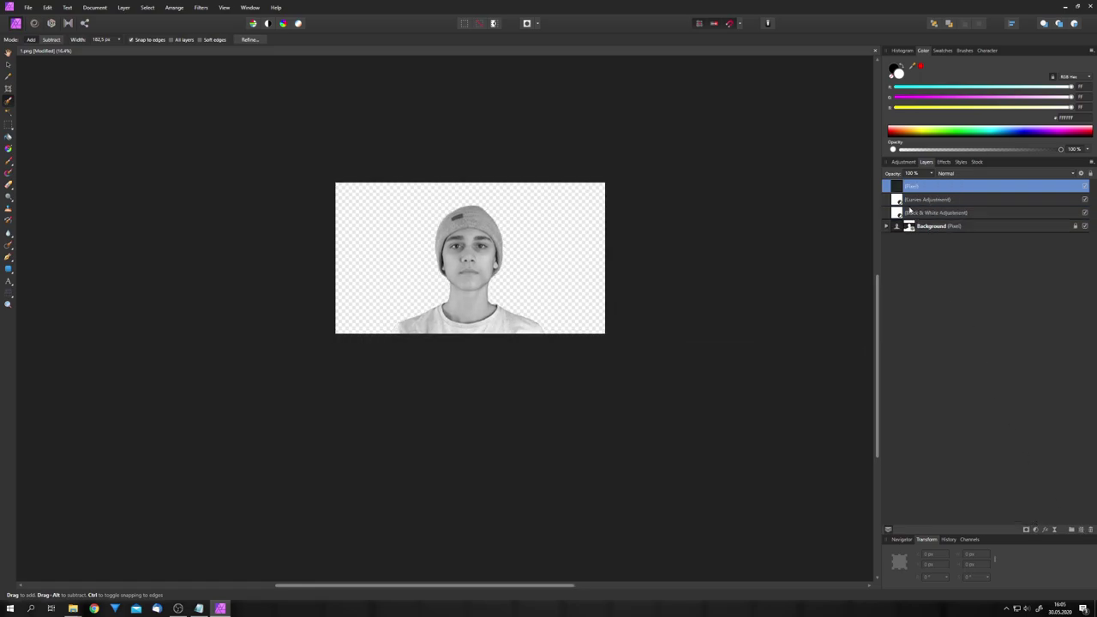
drag(898, 185, 901, 232)
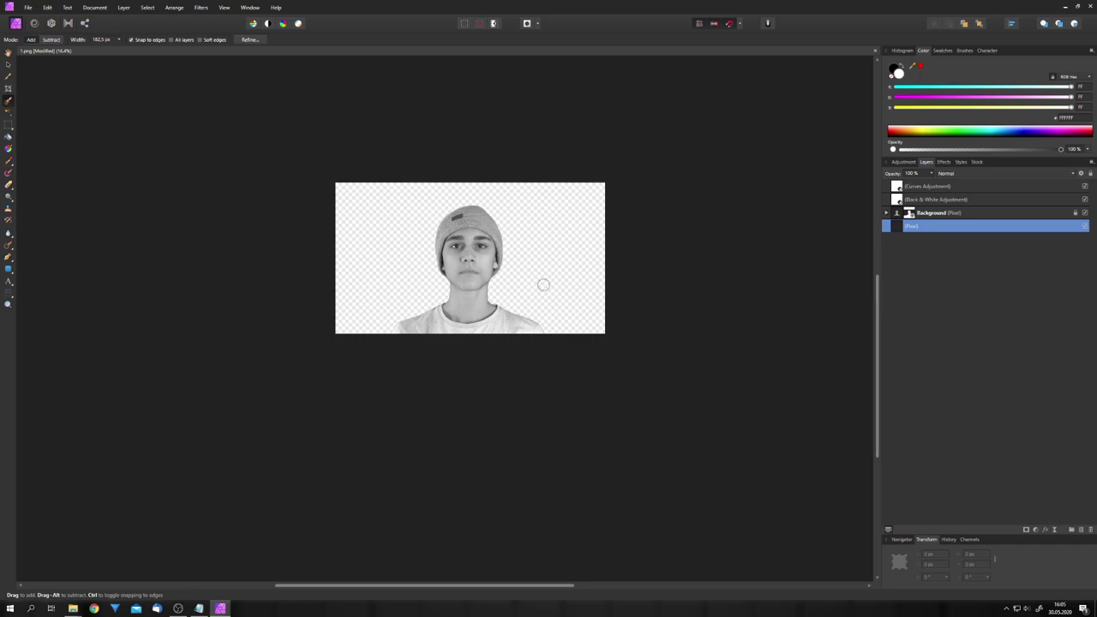
click(8, 137)
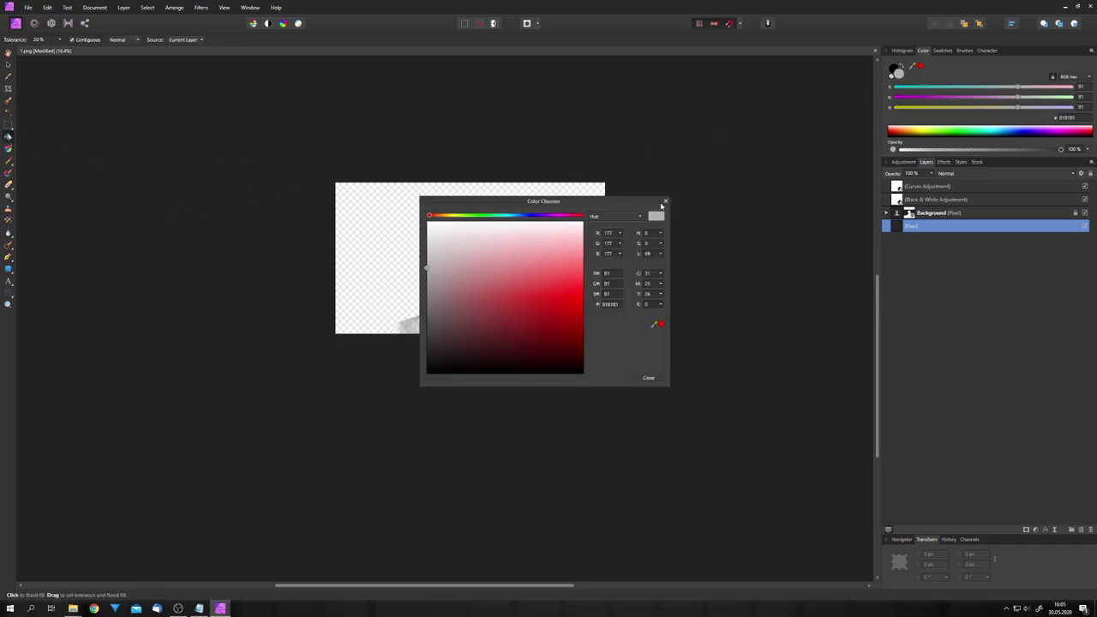
click(663, 200)
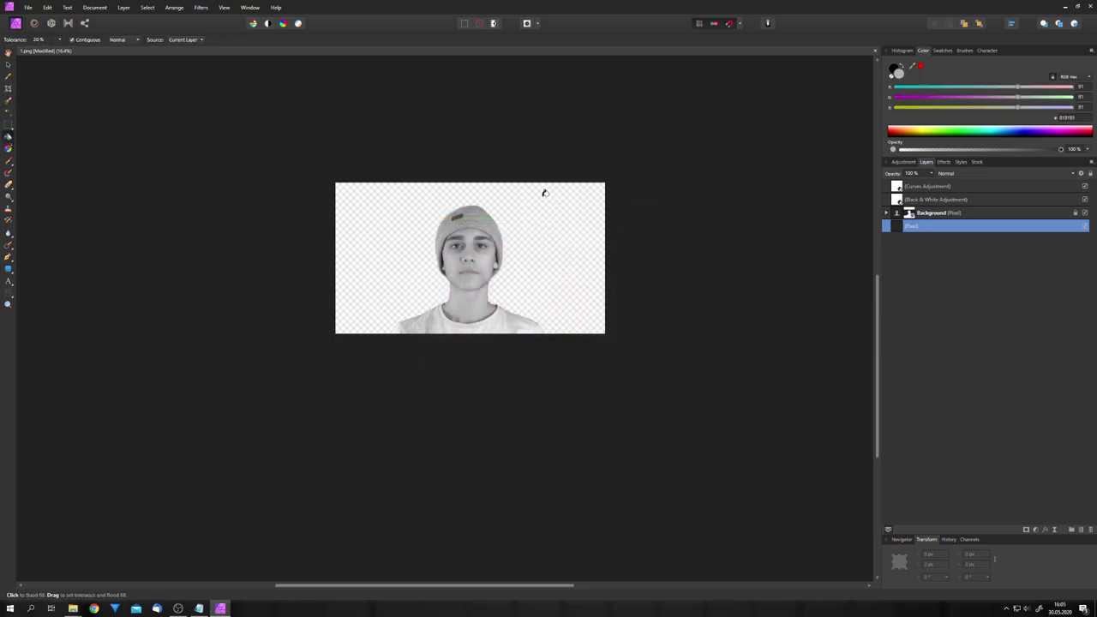
click(545, 193)
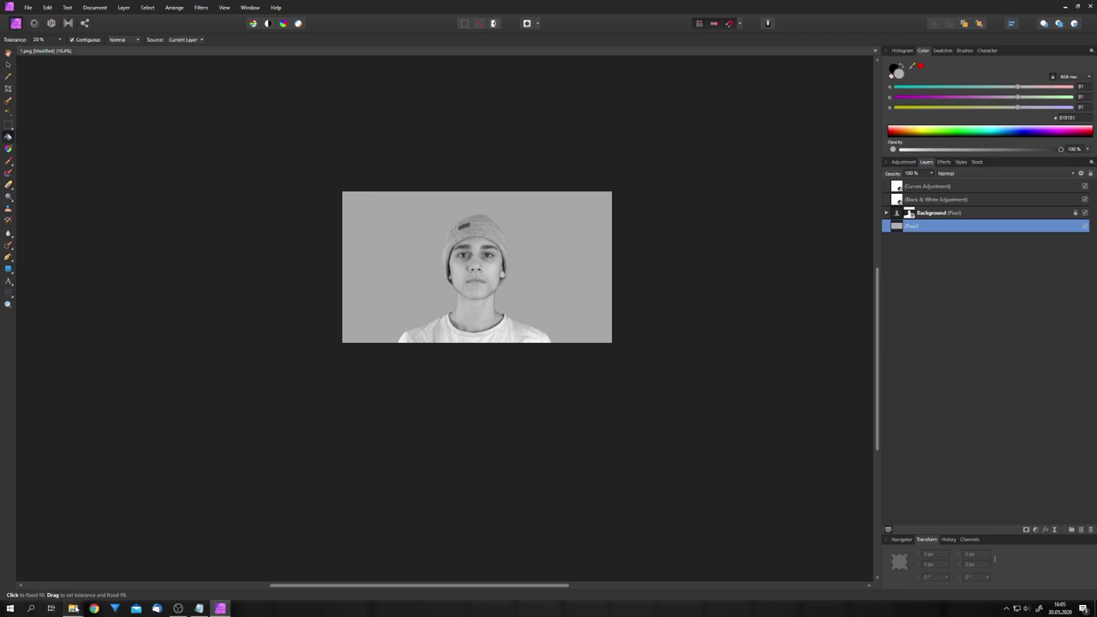
Place the mountain render 0001.png from the render2 folder in the document, centred on the canvas.
mouse_move(73, 608)
click(100, 570)
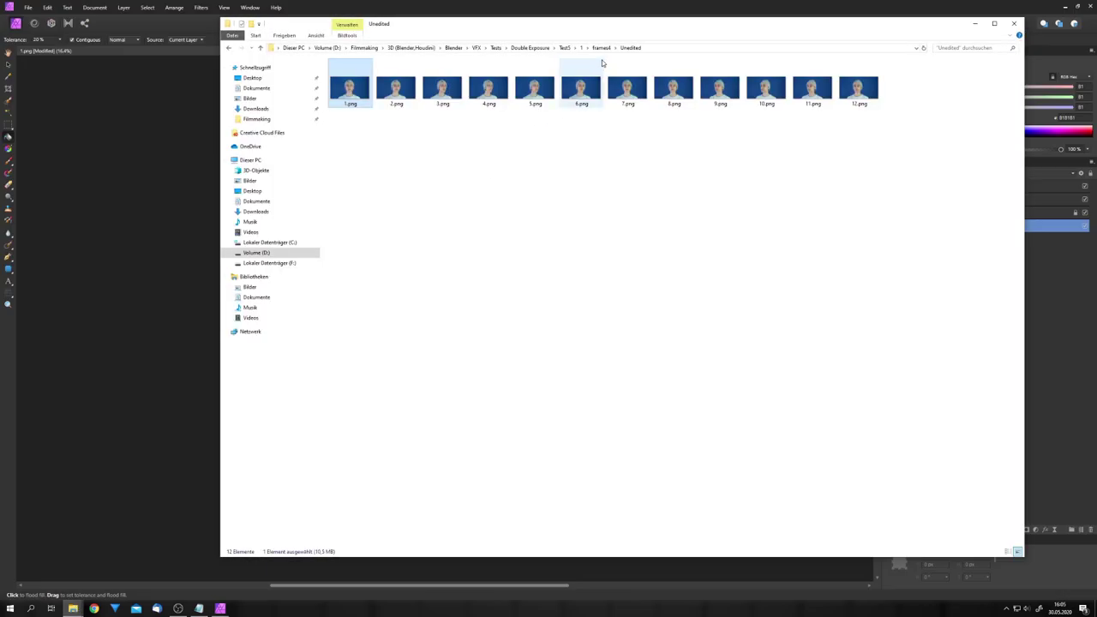
click(581, 48)
double_click(554, 125)
click(360, 84)
drag(397, 31, 581, 62)
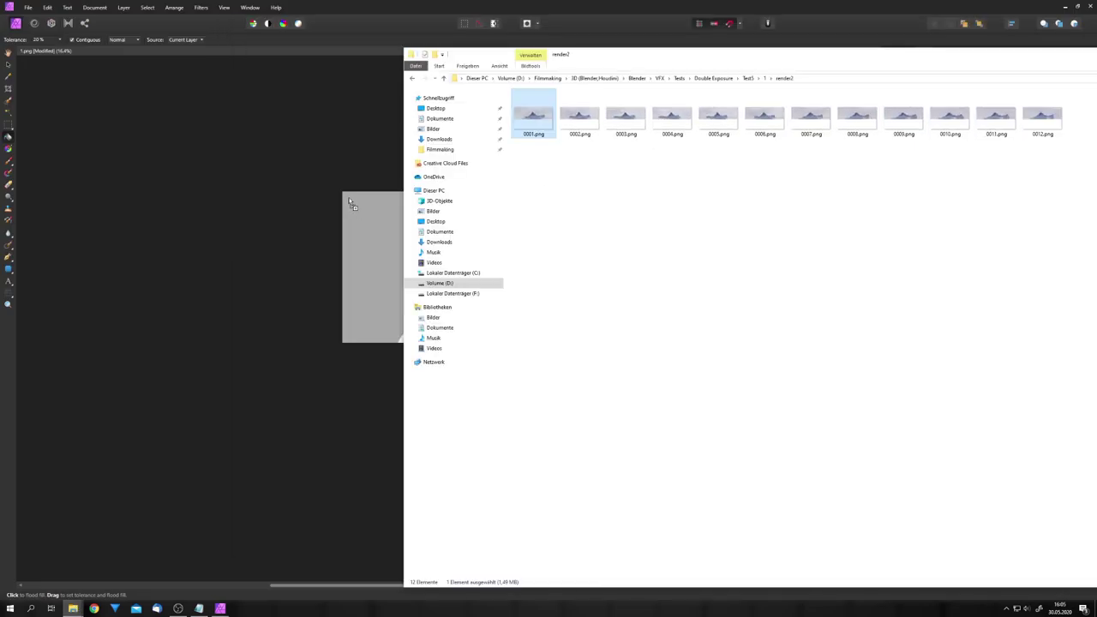
drag(533, 115, 552, 266)
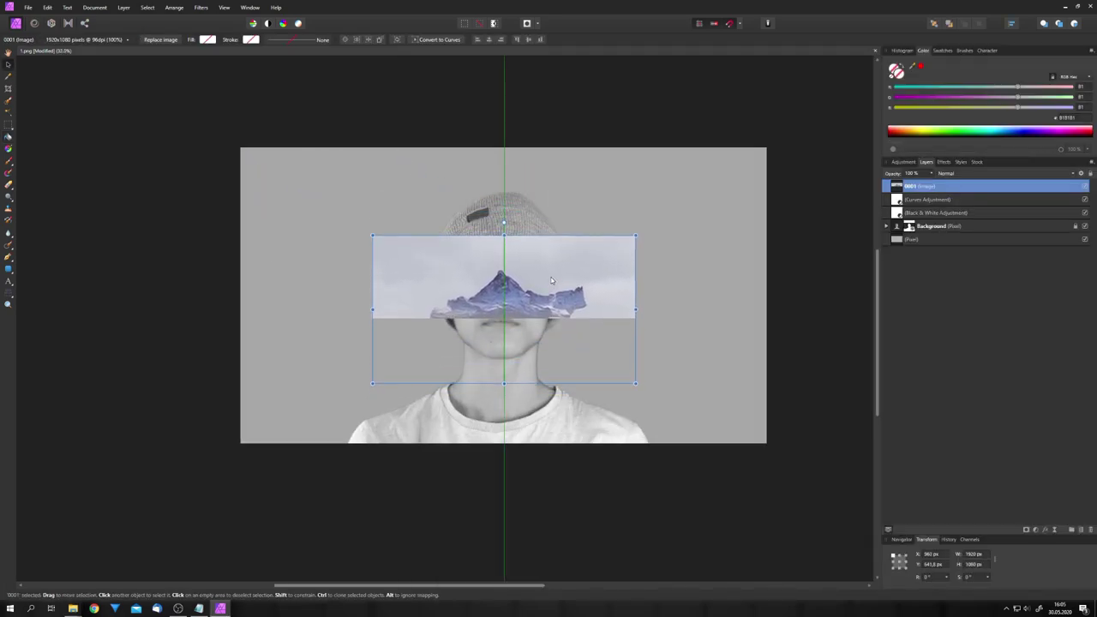
Crop the document to 1920 × 1080 px so it matches the placed render.
ctrl+scroll(552, 269, down, 3)
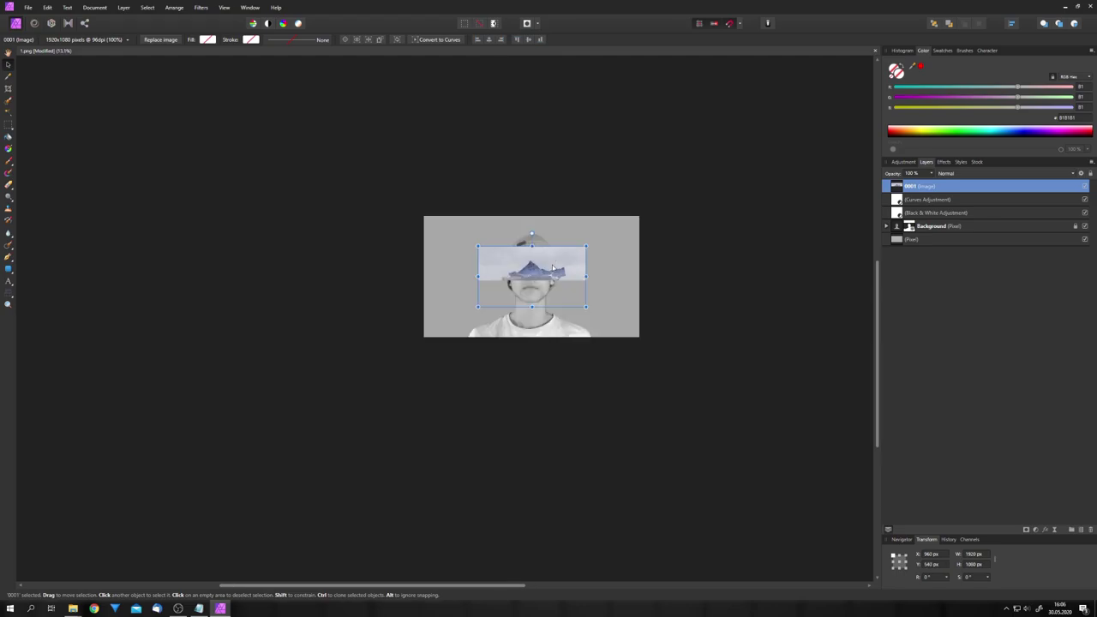
click(7, 89)
click(190, 40)
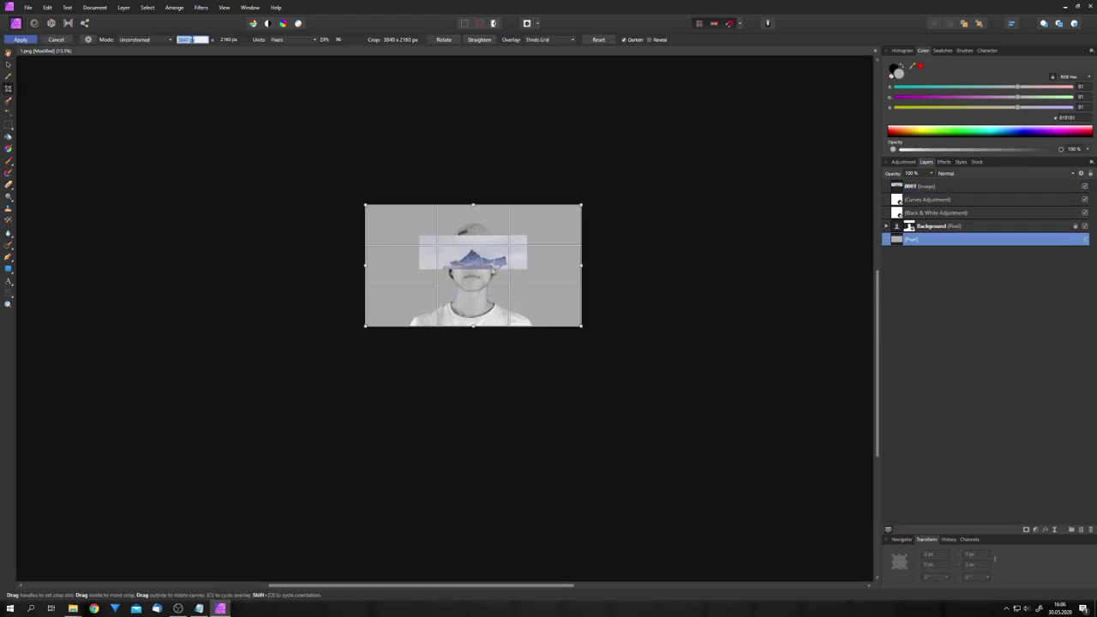
text(1920)
click(235, 41)
text(1)
text(080)
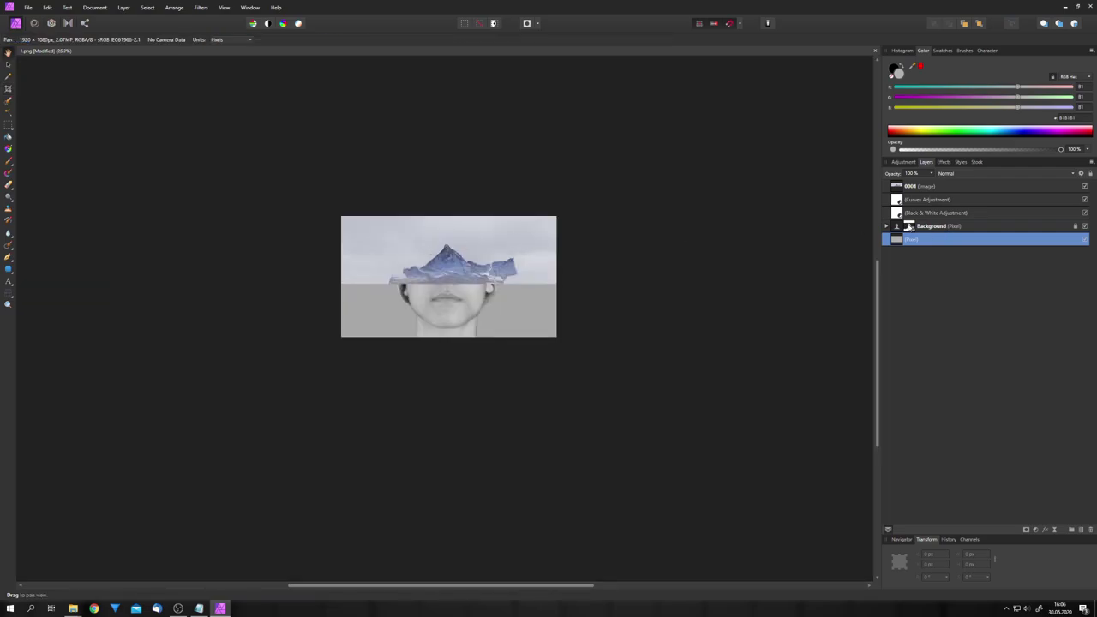
Fit the portrait and grey layers to the 1920 × 1080 px canvas and move the 0001 image between the adjustments and the portrait.
click(907, 227)
key(v)
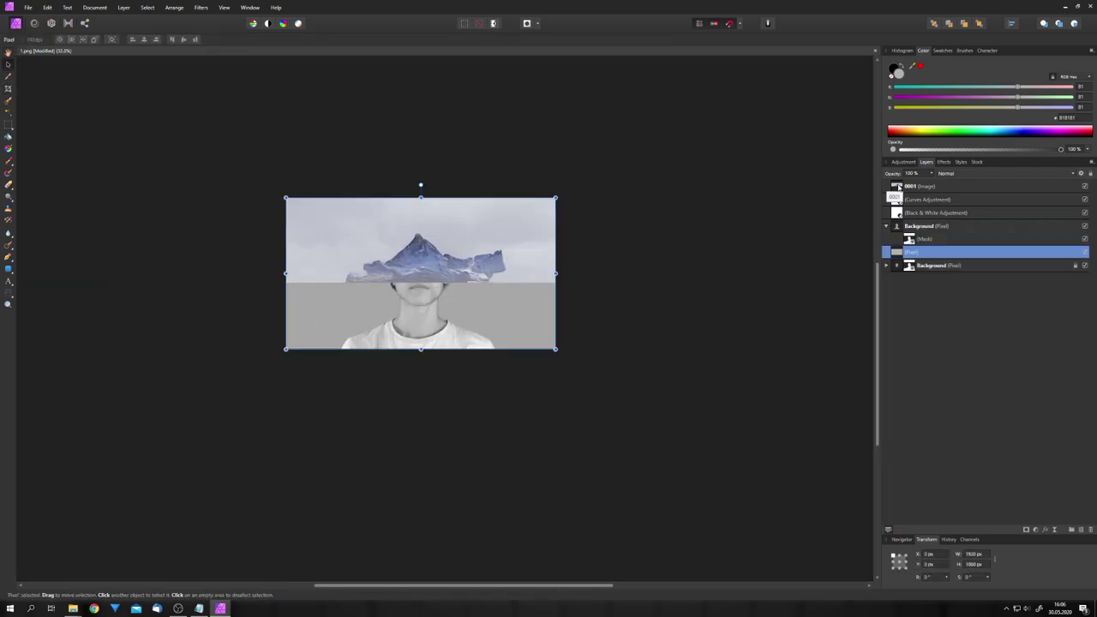
drag(897, 187, 884, 219)
Duplicate the portrait's mask and apply the copy to the 0001 mountain image.
click(908, 241)
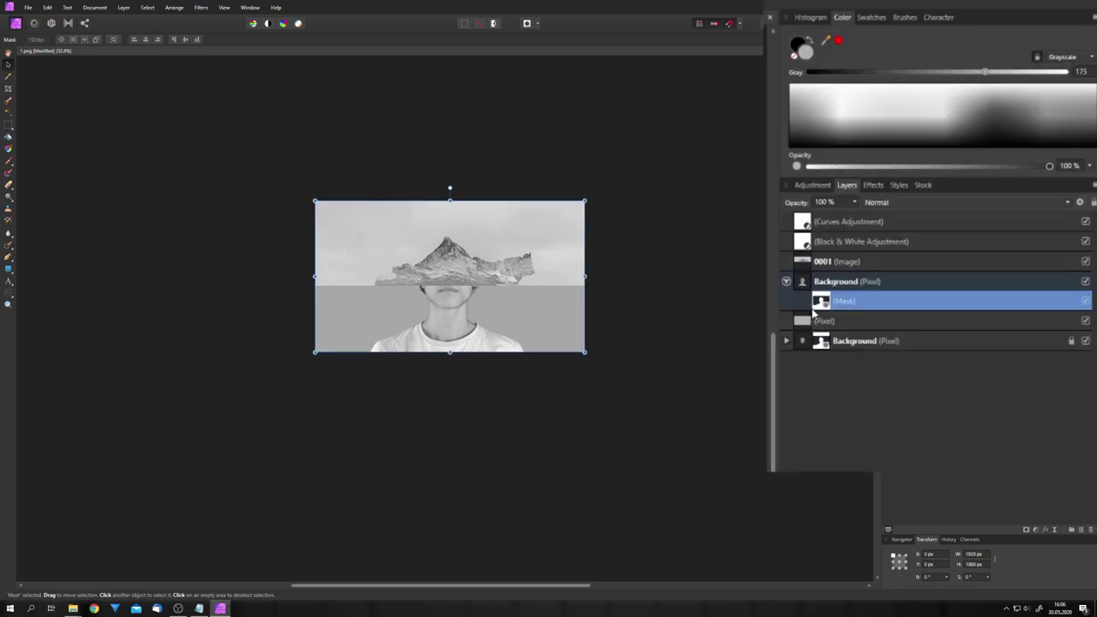
key(ctrl+j)
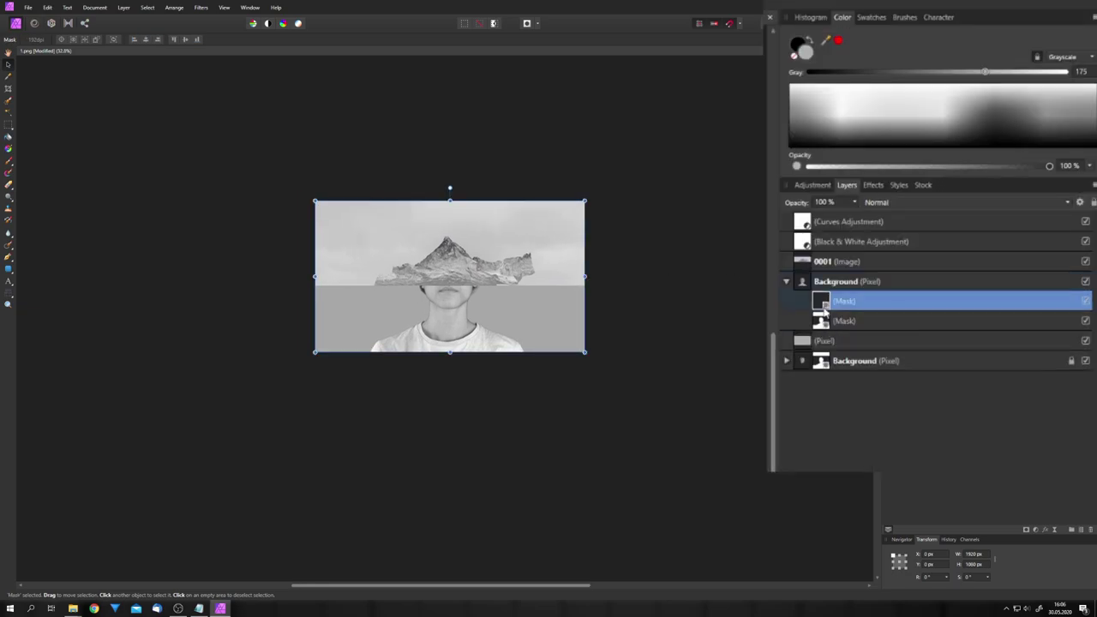
drag(820, 303, 811, 263)
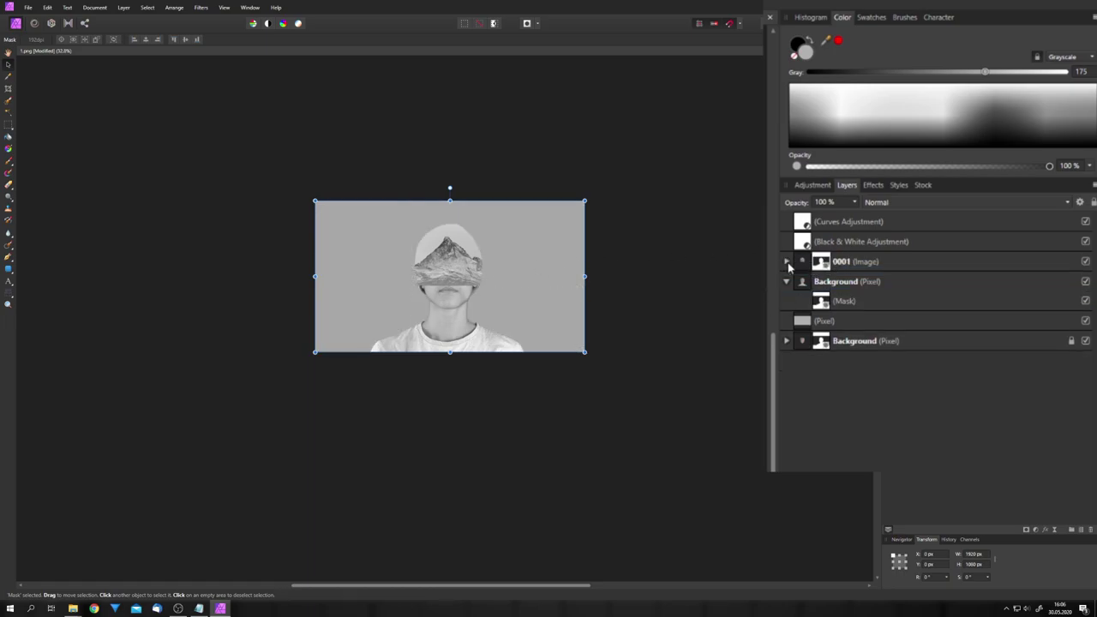
Select the mountain in the 0001 image with the Selection Brush, refine the selection and output it as a mask hiding the sky.
ctrl+scroll(485, 334, up, 5)
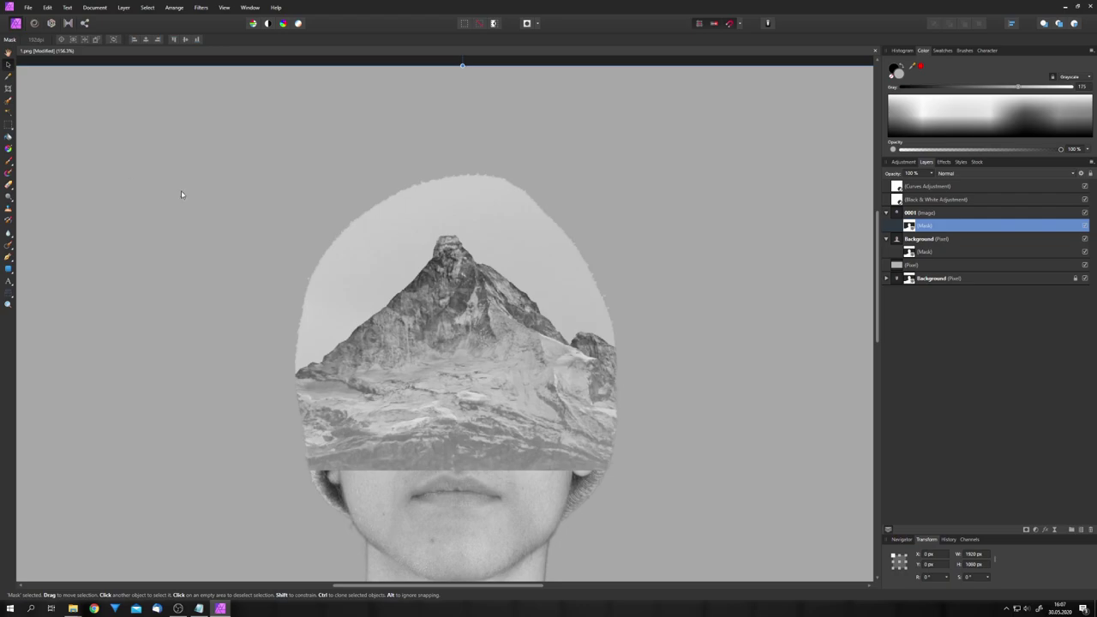
click(899, 214)
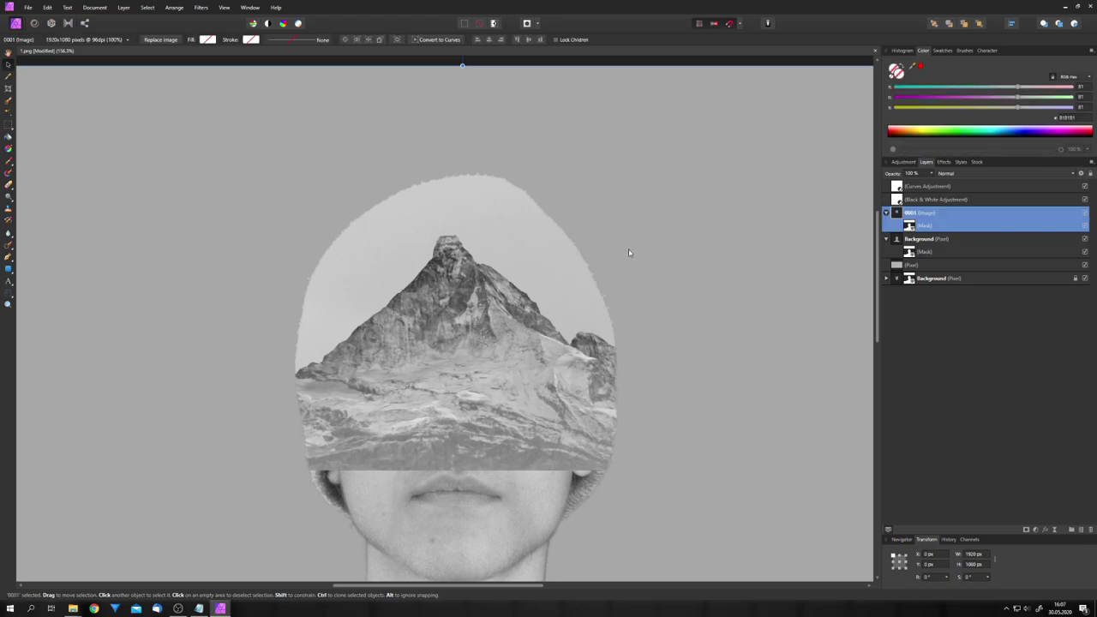
click(9, 101)
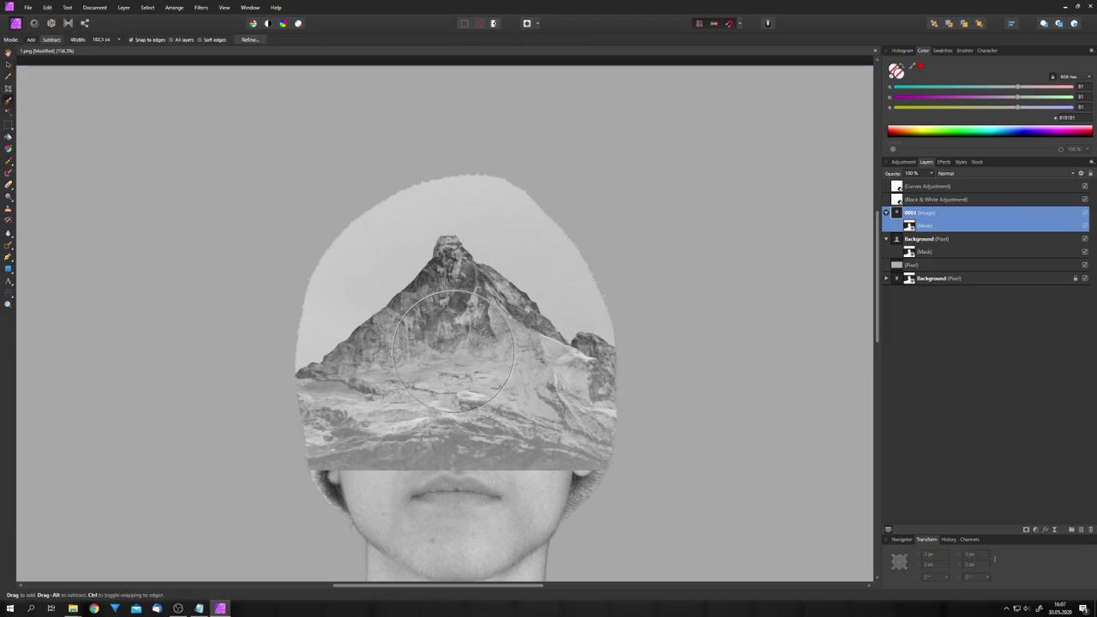
drag(454, 347, 456, 374)
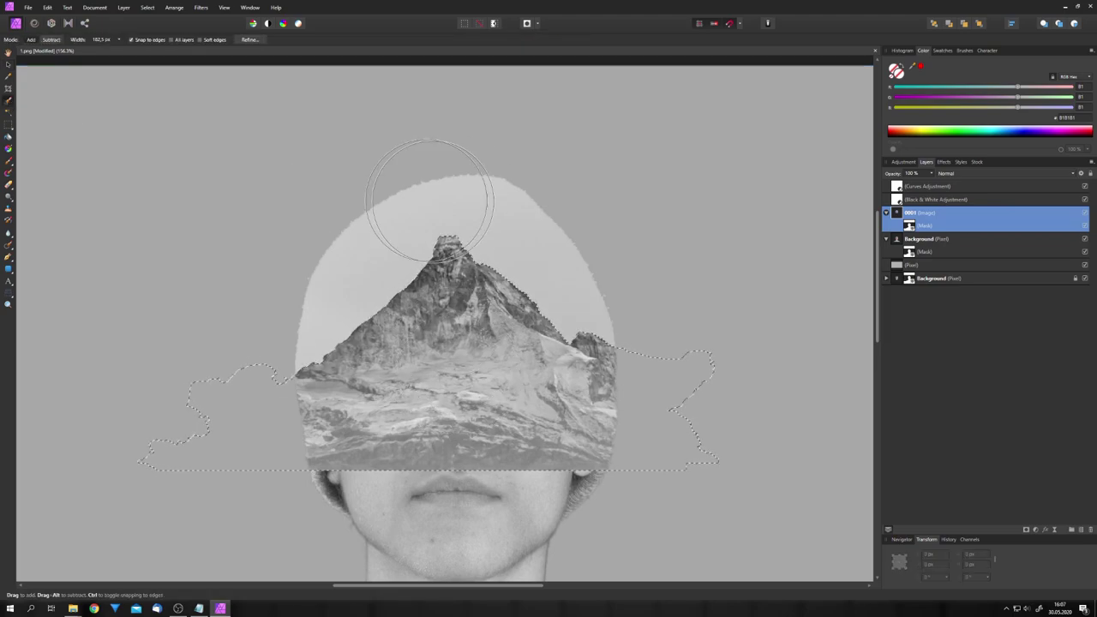
click(251, 39)
click(771, 545)
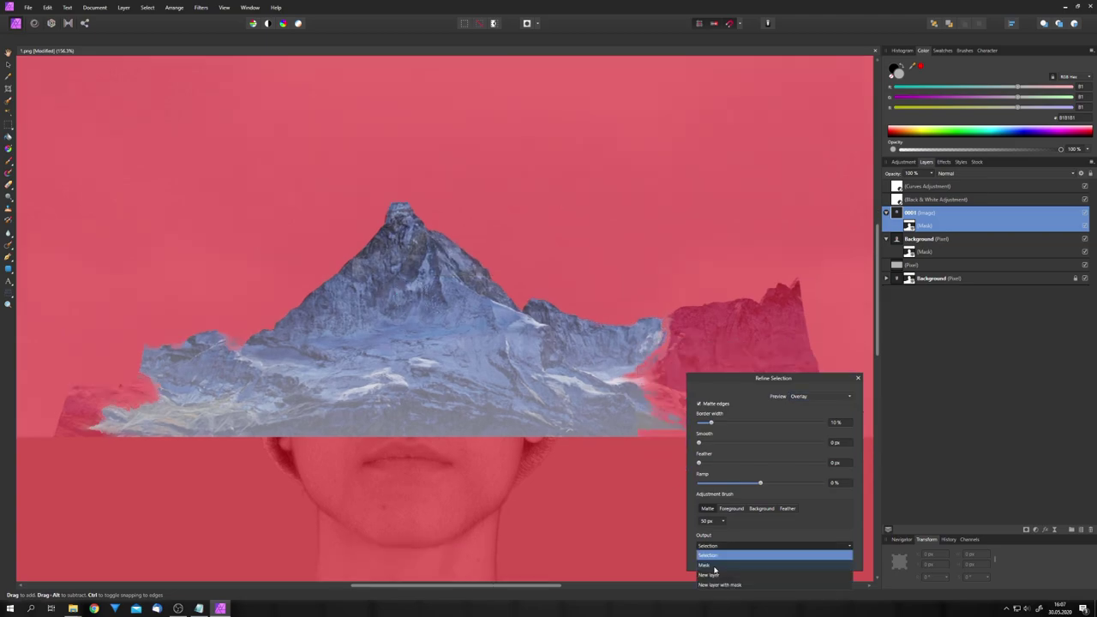
click(754, 570)
click(800, 557)
Paint black on the portrait's mask with the hard 128 px brush to hide the beanie above the mountain.
ctrl+scroll(570, 328, down, 3)
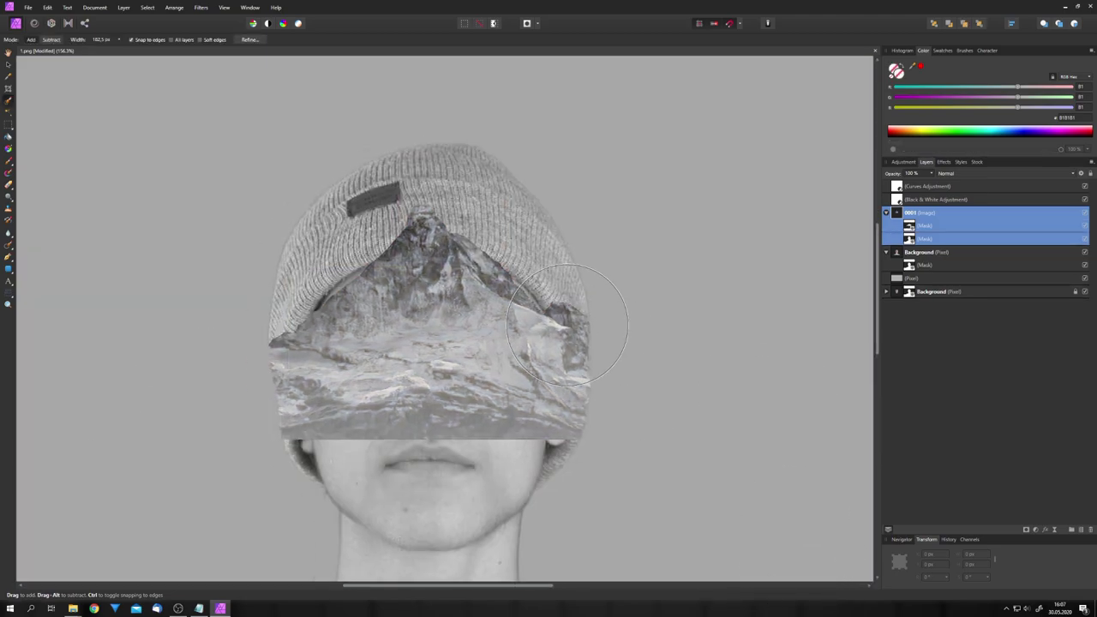
click(910, 265)
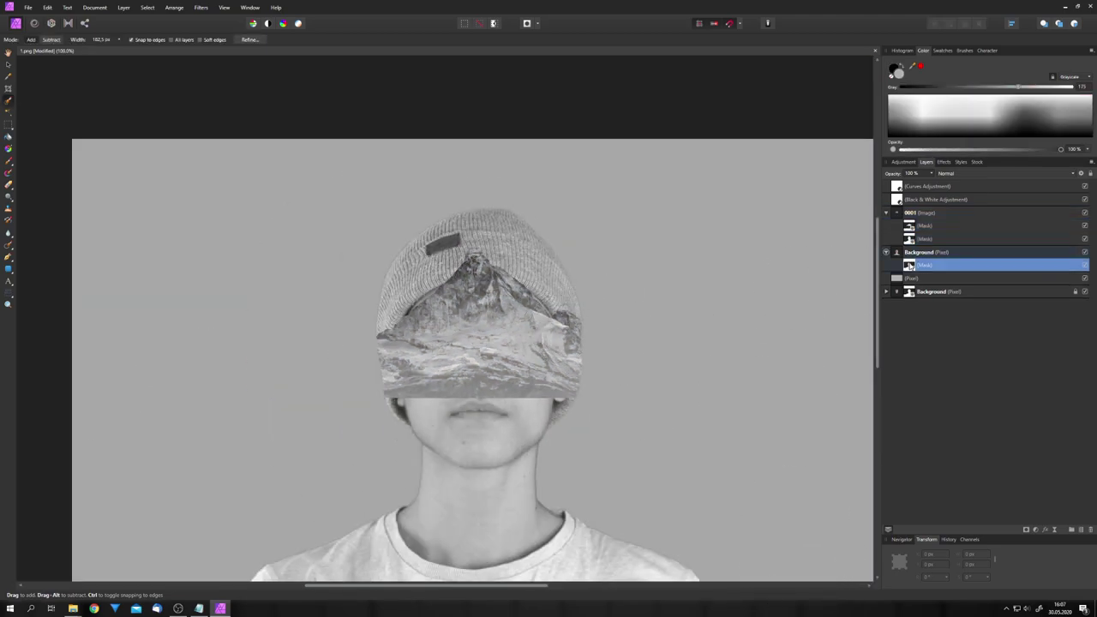
key(b)
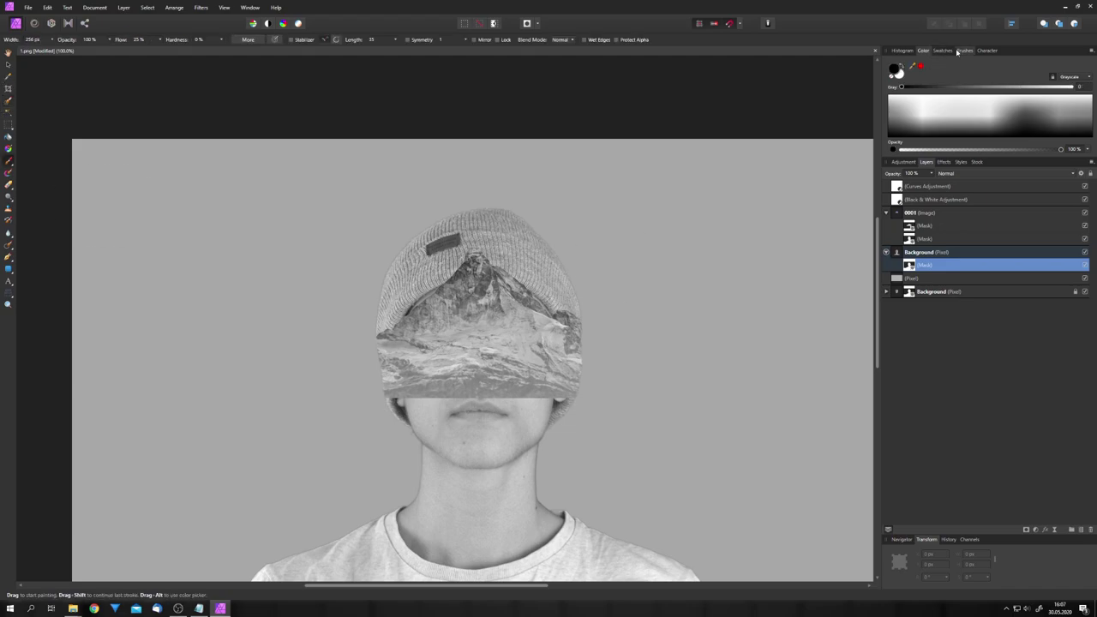
click(964, 49)
click(985, 189)
mouse_move(441, 233)
mouse_down()
mouse_move(388, 317)
mouse_move(417, 316)
mouse_move(493, 227)
mouse_move(566, 308)
mouse_up()
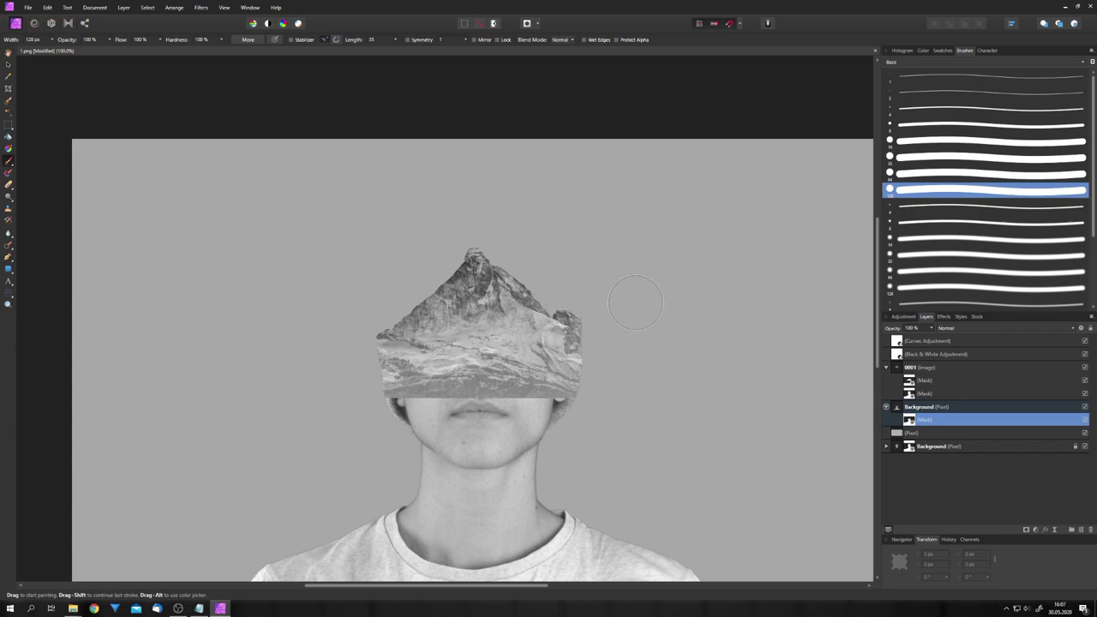
Add a Curves adjustment clipped to the 0001 mountain image and raise its curve in the highlights to brighten the mountain.
scroll(634, 302, down, 1)
click(897, 367)
click(1035, 528)
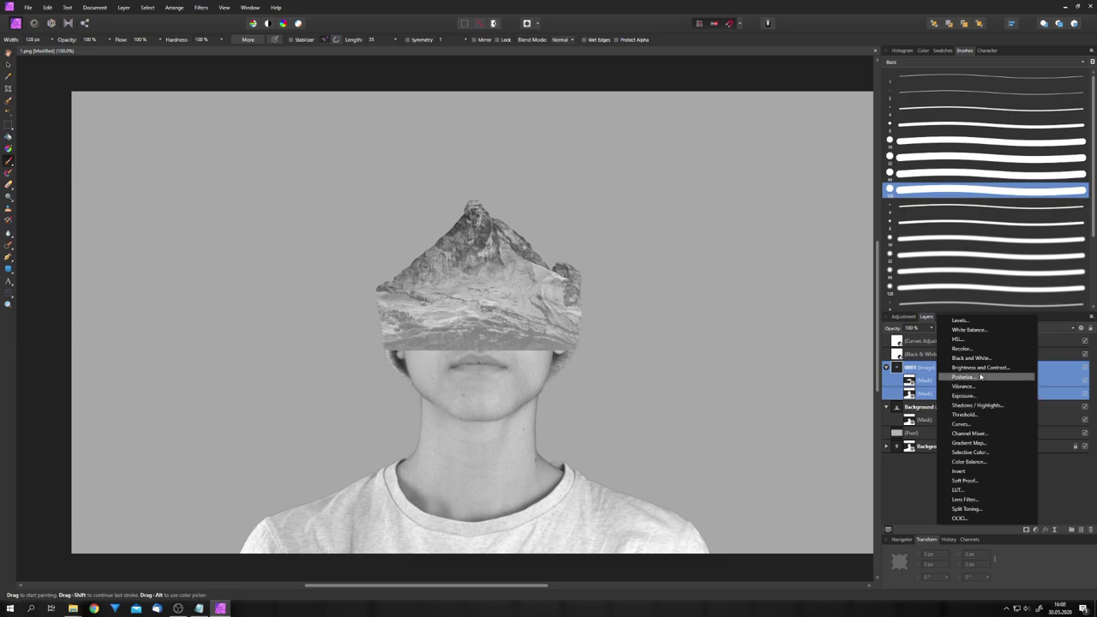
click(972, 424)
drag(897, 367, 907, 396)
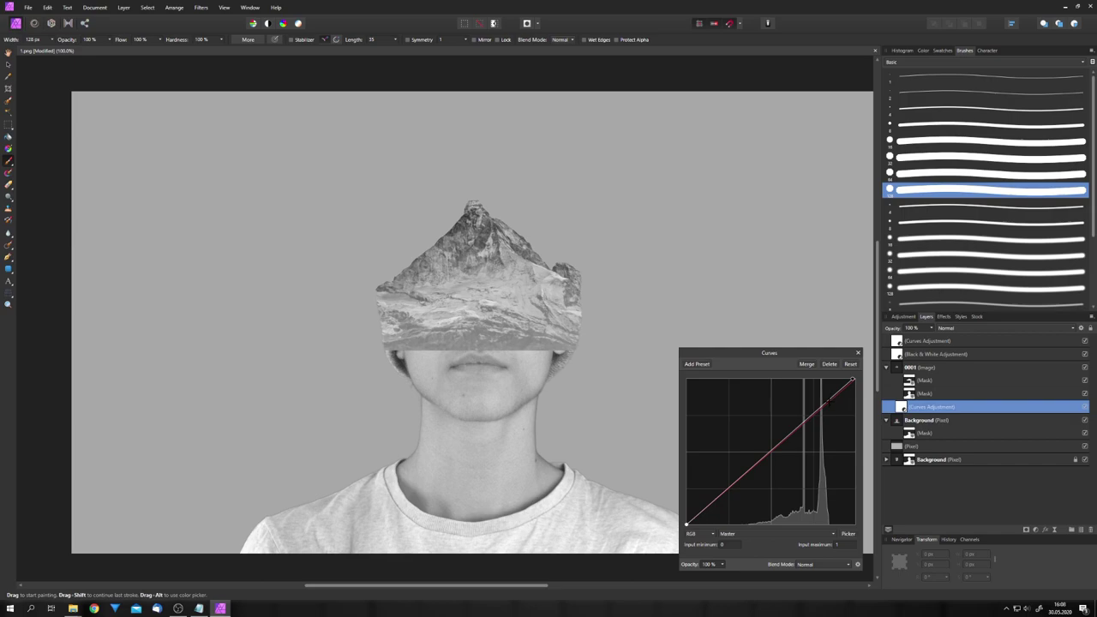
drag(827, 404, 818, 397)
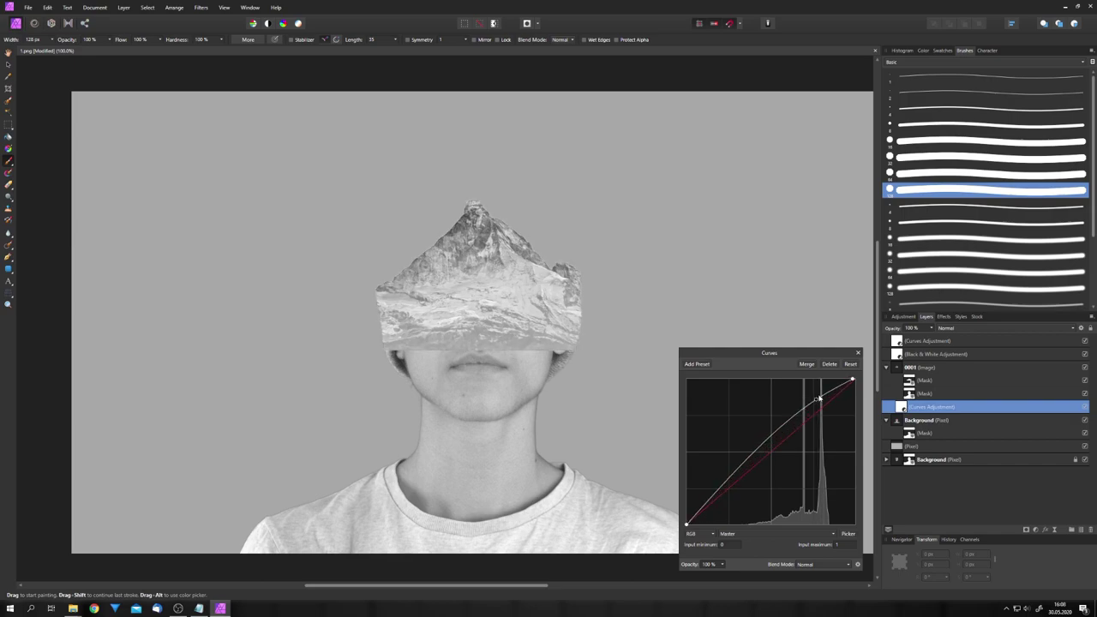
click(857, 353)
Paint on the mountain's upper mask with the soft 256 px brush to fade its lower edge into the face.
click(909, 380)
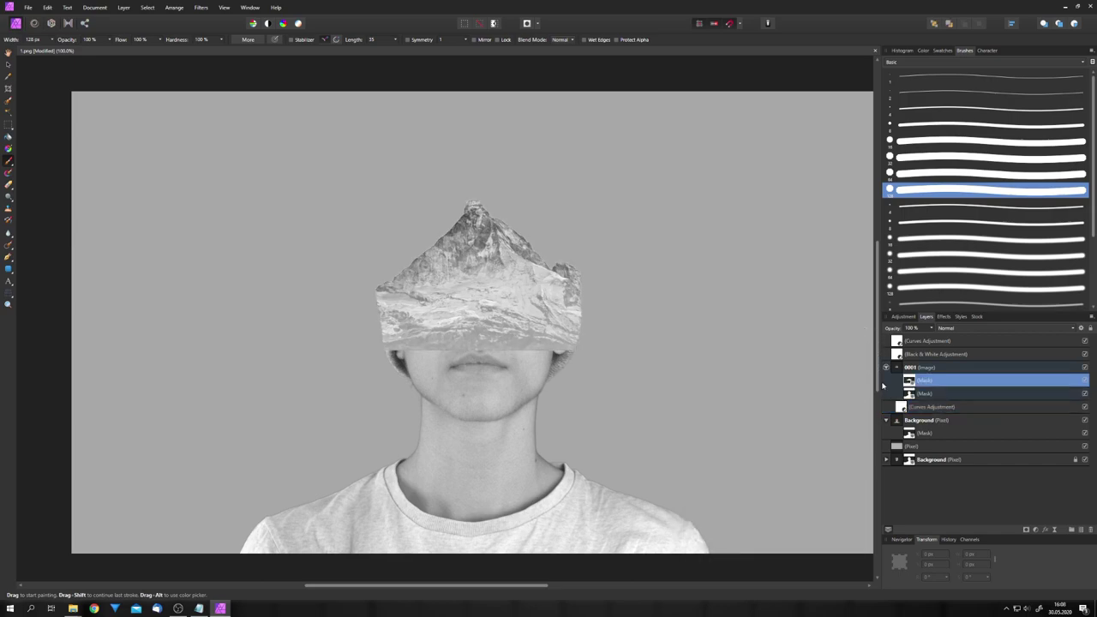
scroll(928, 284, down, 3)
click(921, 291)
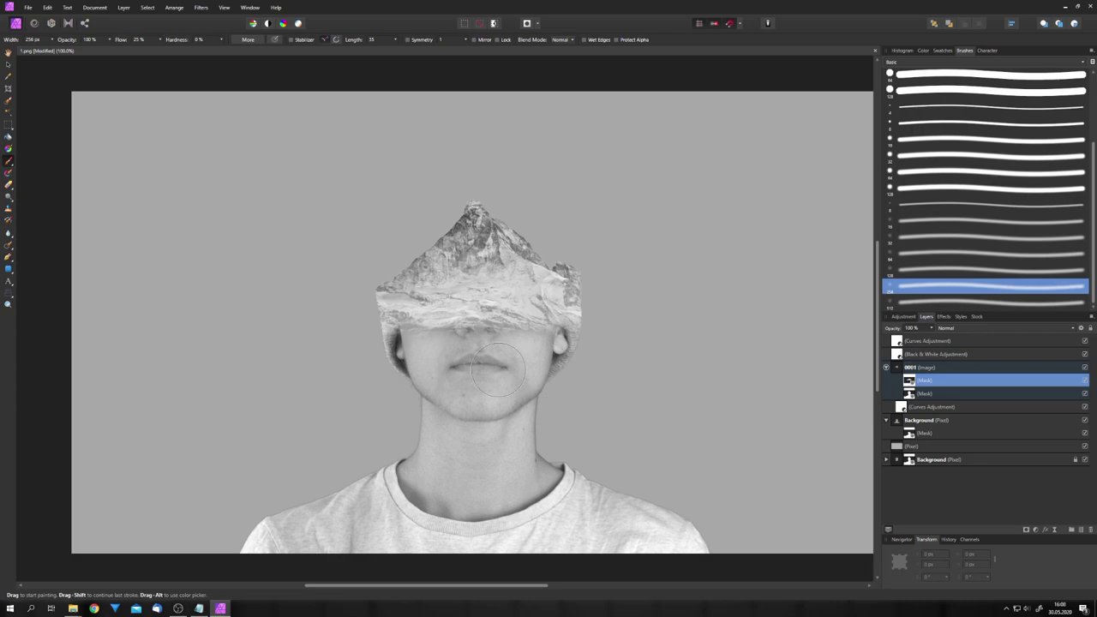
Place the cloud render 0001.png as the topmost layer, starting at the canvas's upper-left corner.
ctrl+scroll(434, 364, down, 2)
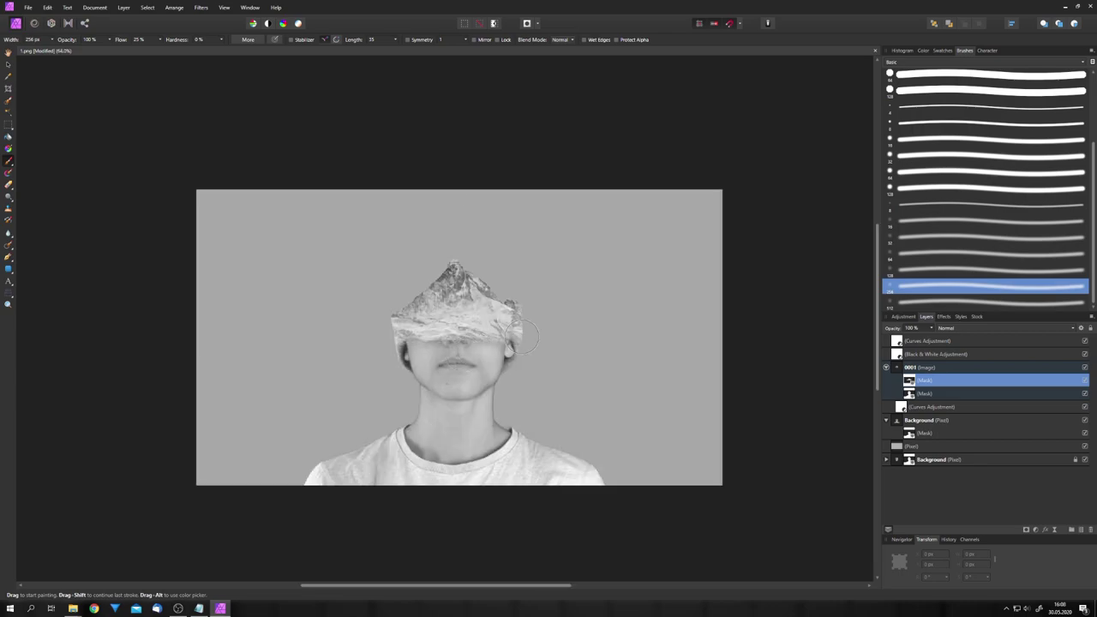
click(72, 608)
drag(531, 112, 199, 193)
click(8, 63)
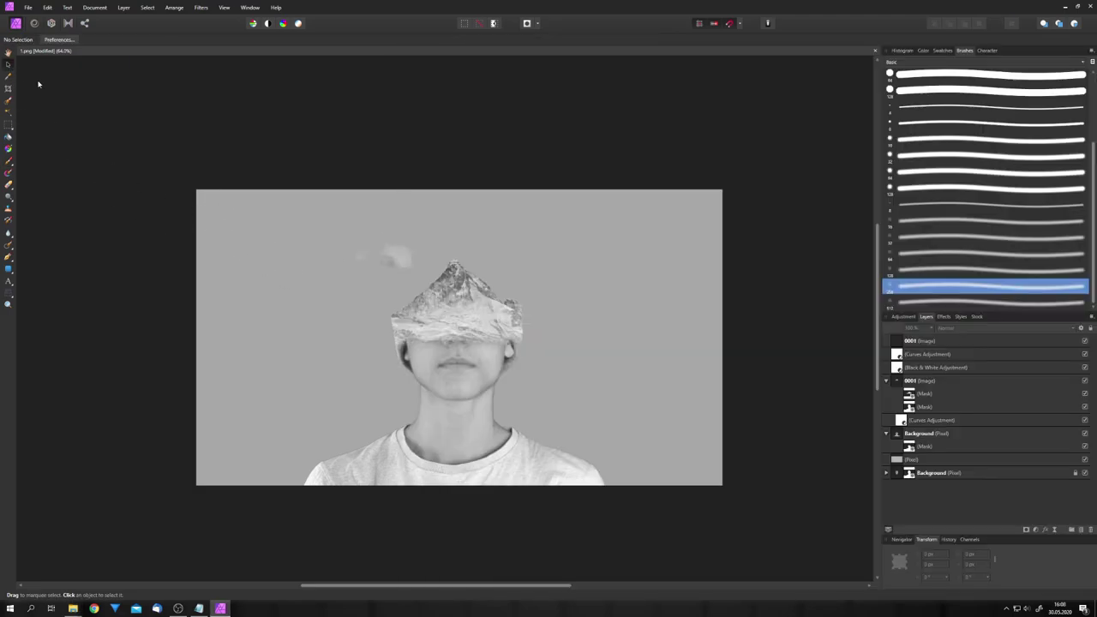
Place 0001.png from the cloudsRenderBack2 folder as a new image layer aligned with the canvas.
click(396, 257)
click(72, 609)
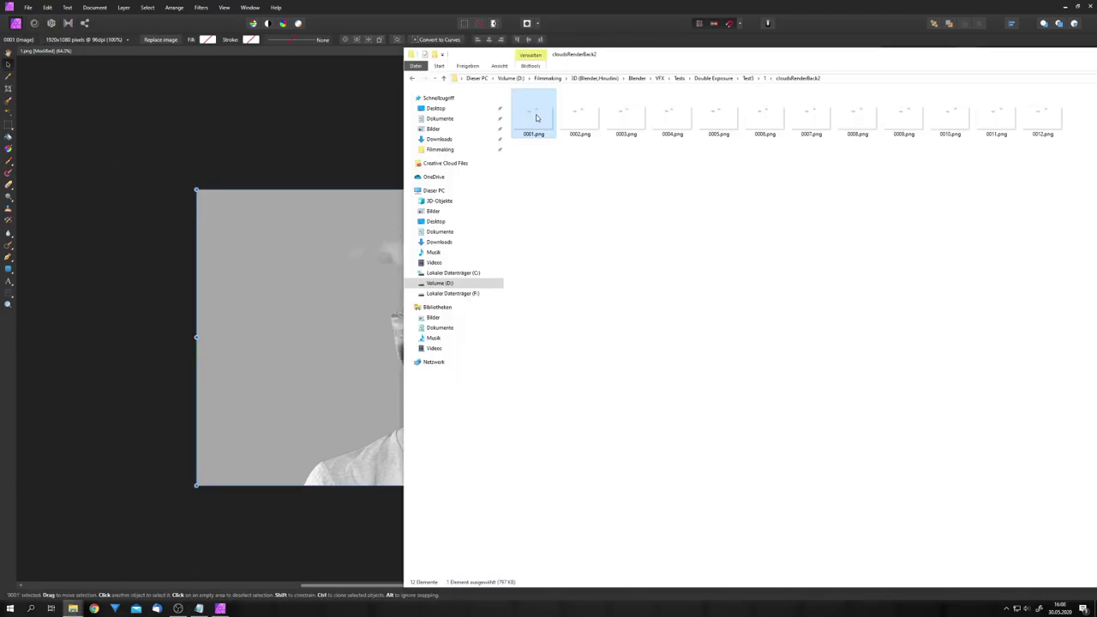
drag(534, 115, 303, 134)
click(387, 151)
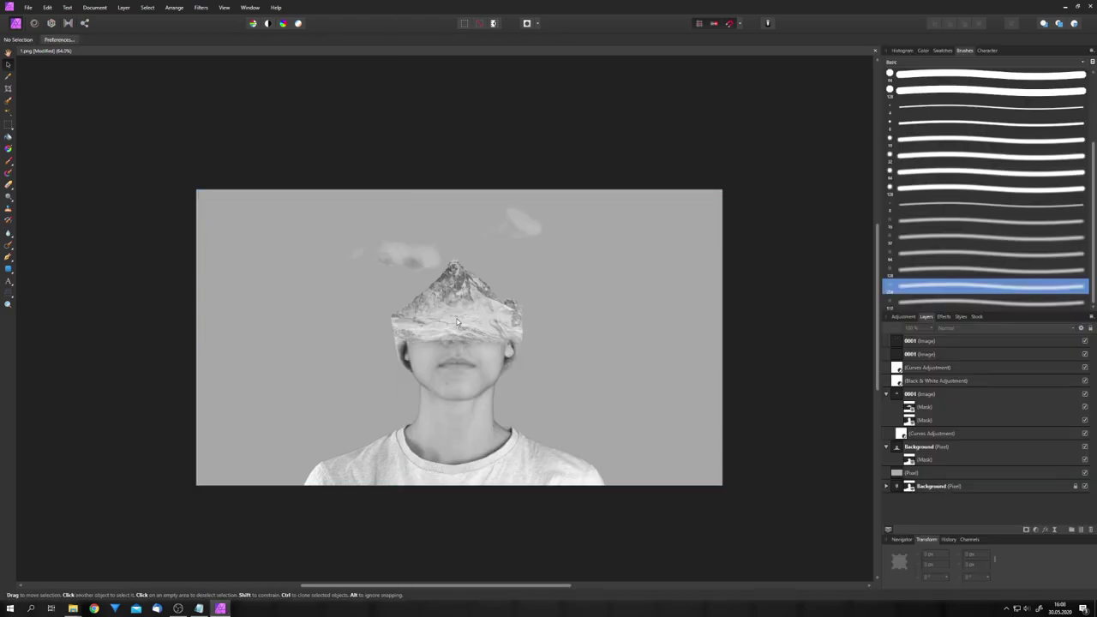
drag(463, 298, 453, 288)
Reorder the two cloud images below the Black & White adjustment, one directly above the mountain image and the other directly beneath it.
click(886, 393)
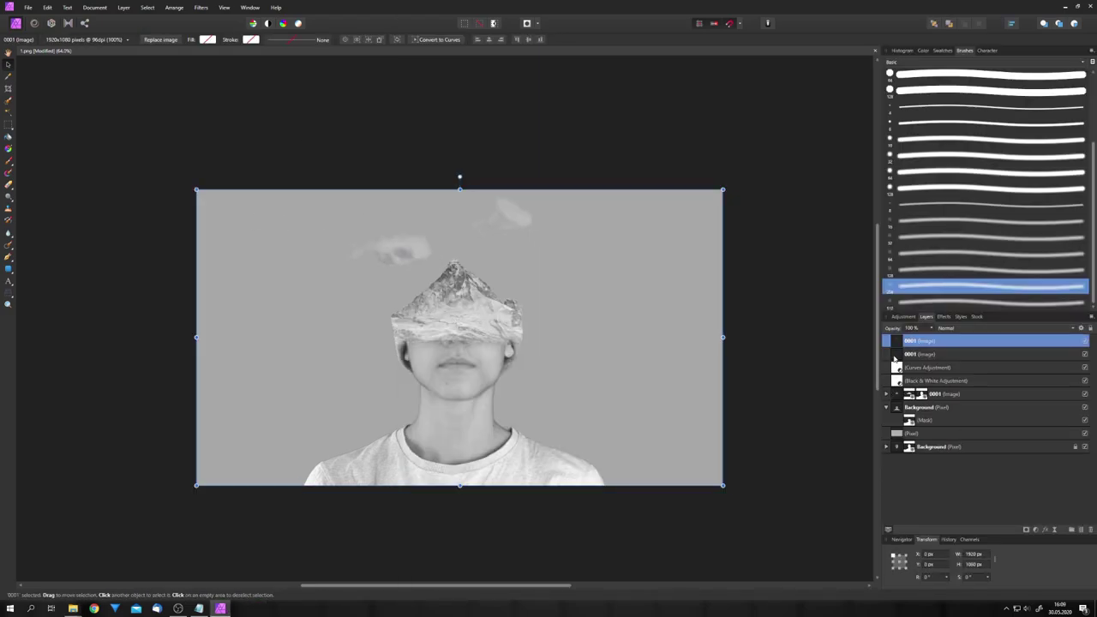
mouse_move(894, 354)
mouse_down()
mouse_move(898, 401)
mouse_move(897, 363)
mouse_up()
middle_drag(615, 348, 669, 368)
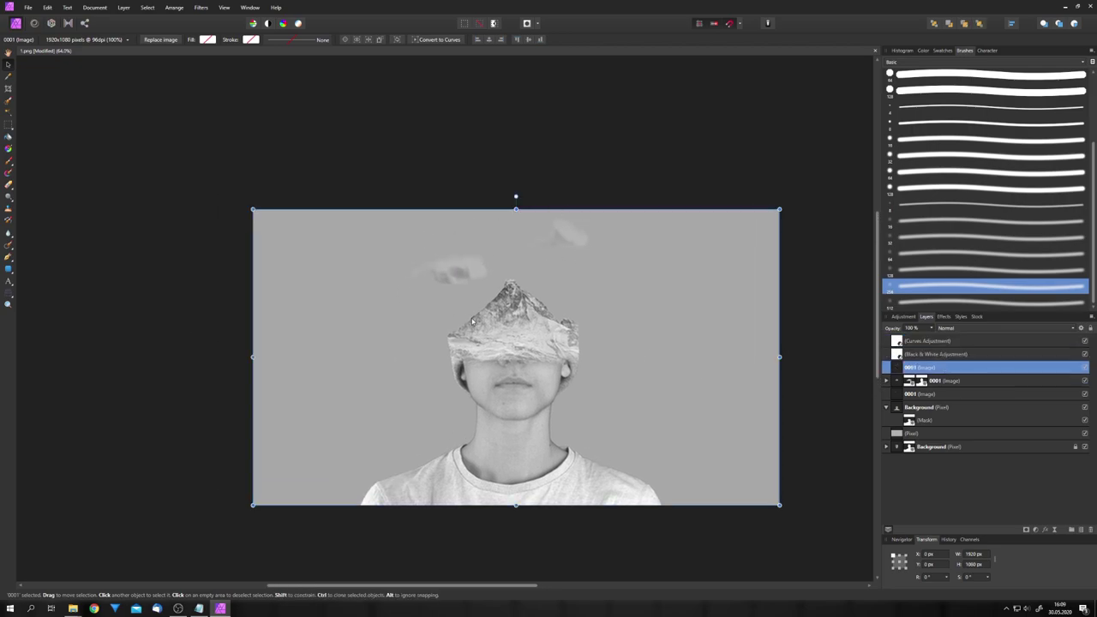
Add a Curves adjustment clipped to the cloud image above the mountain and raise its curve in the highlights to brighten the clouds.
click(1035, 530)
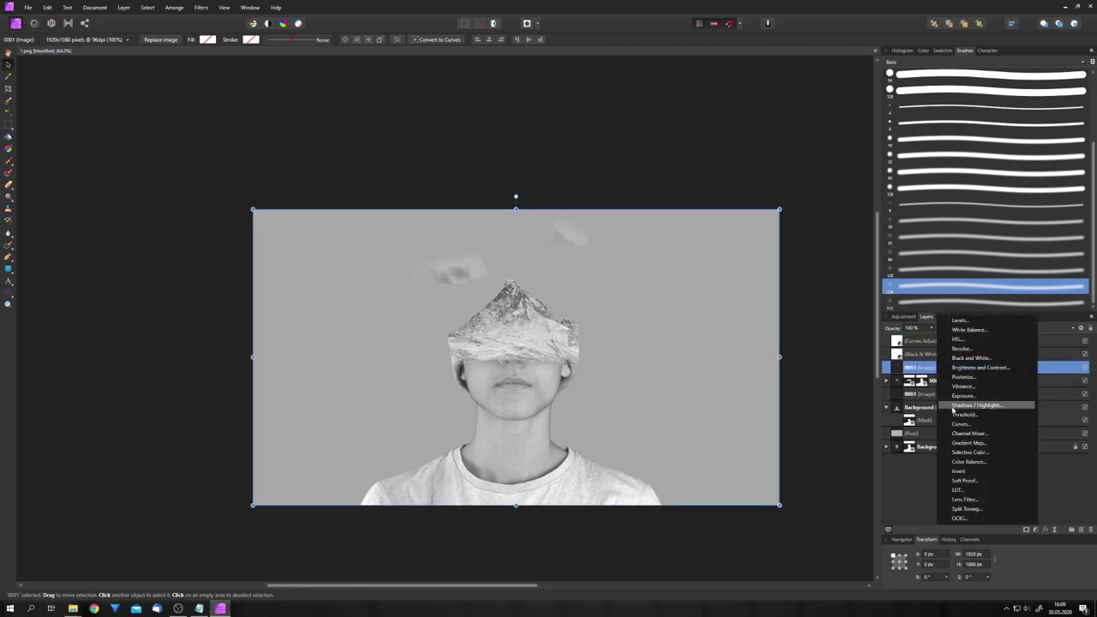
click(985, 424)
drag(896, 367, 906, 386)
drag(797, 356, 753, 297)
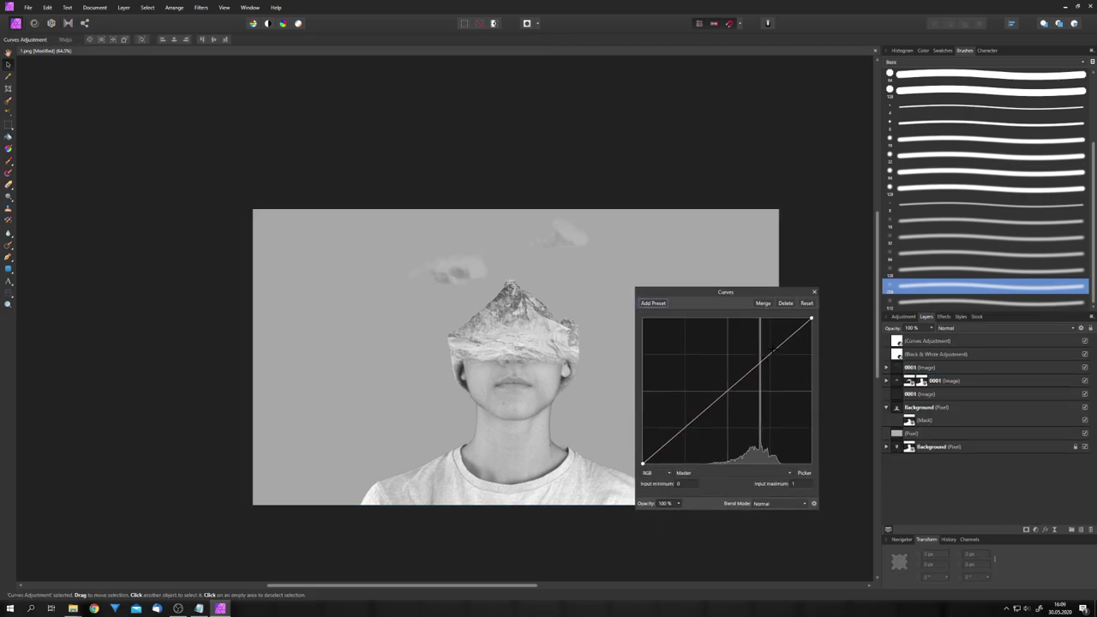
drag(772, 349, 763, 339)
click(813, 292)
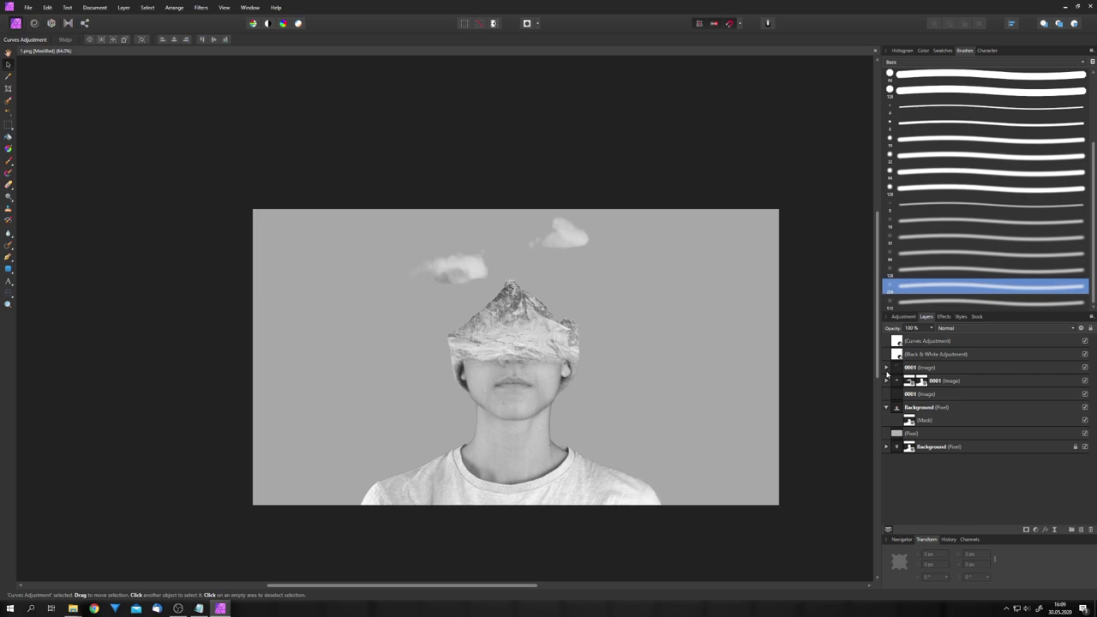
Duplicate the clouds' Curves adjustment and clip the copy to the cloud image beneath the mountain.
click(885, 368)
key(ctrl+j)
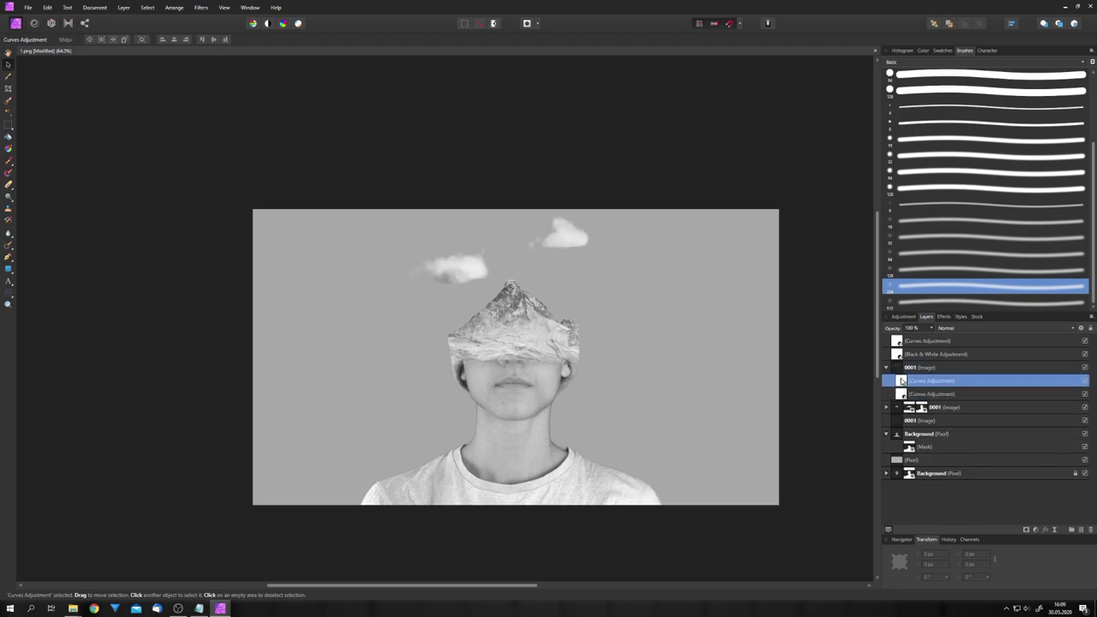
drag(901, 382, 908, 428)
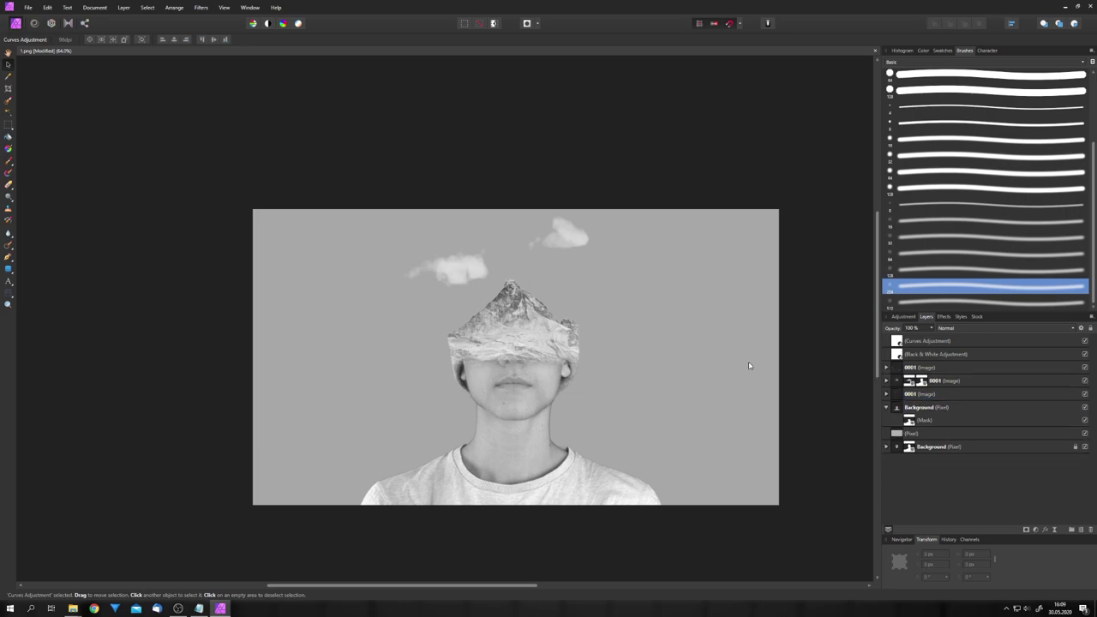
middle_drag(731, 374, 738, 369)
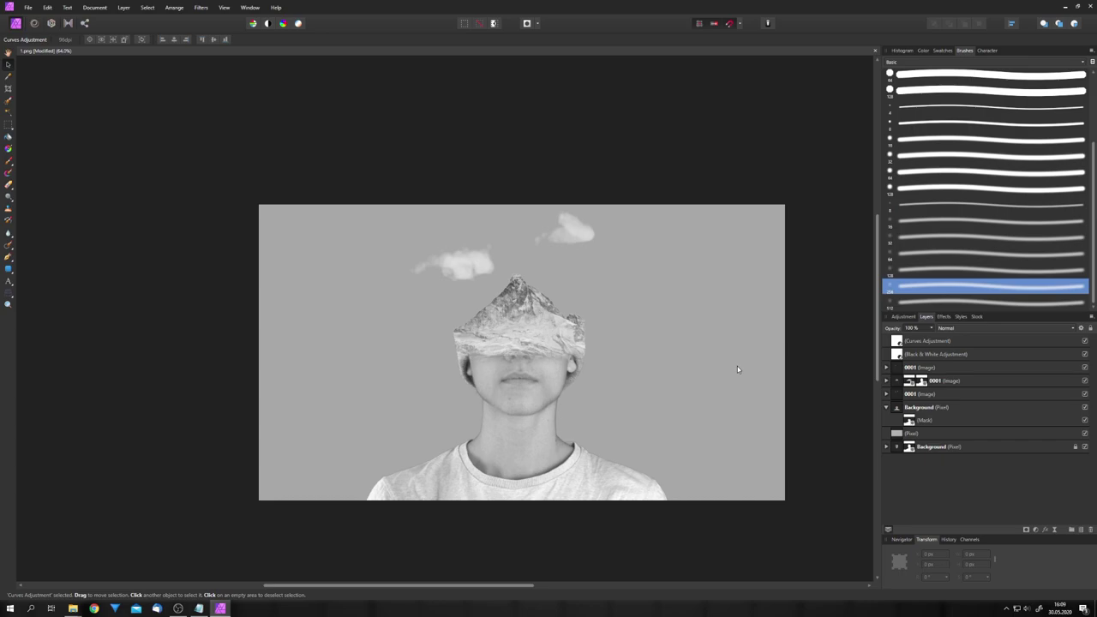